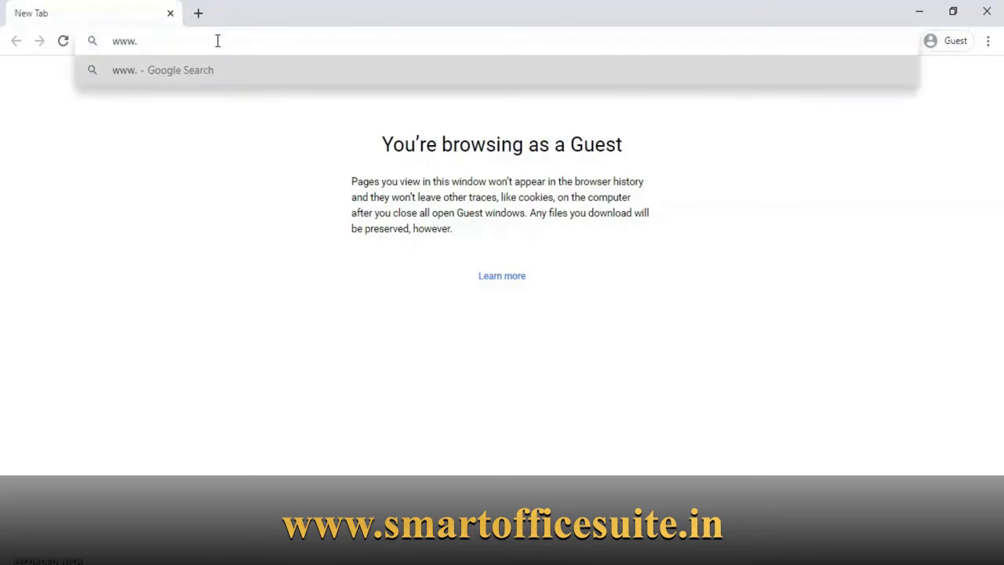
type("smartoffices")
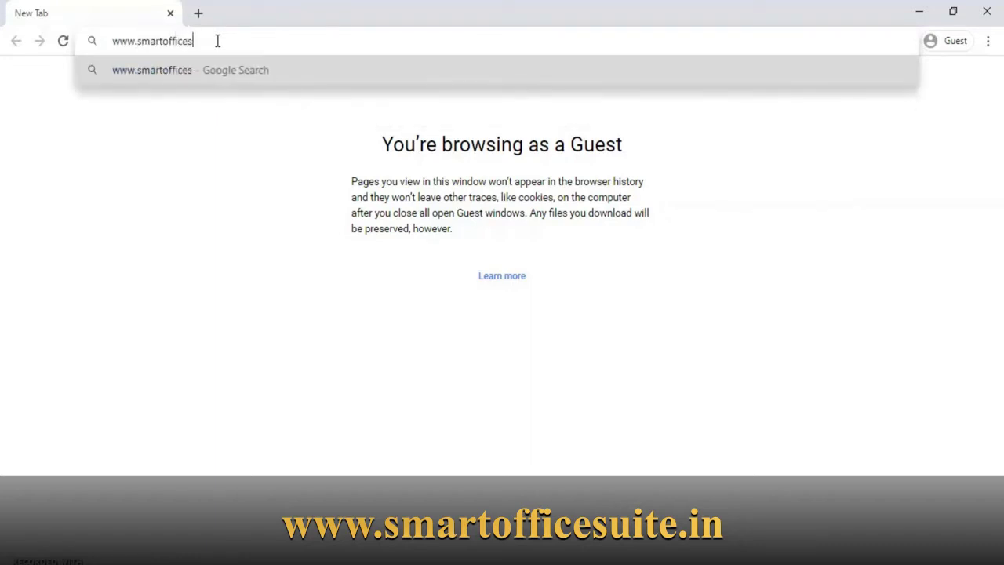
type("uite.in")
key("Return")
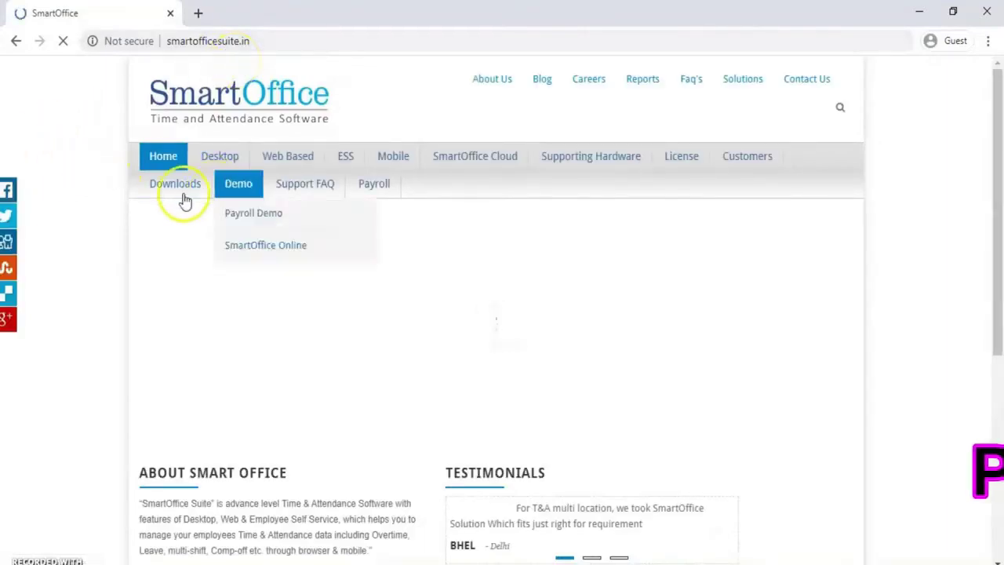
Download the SmartOffice Desktop package, SmartOffice (1).zip, from the Downloads page and open it
left_click(182, 196)
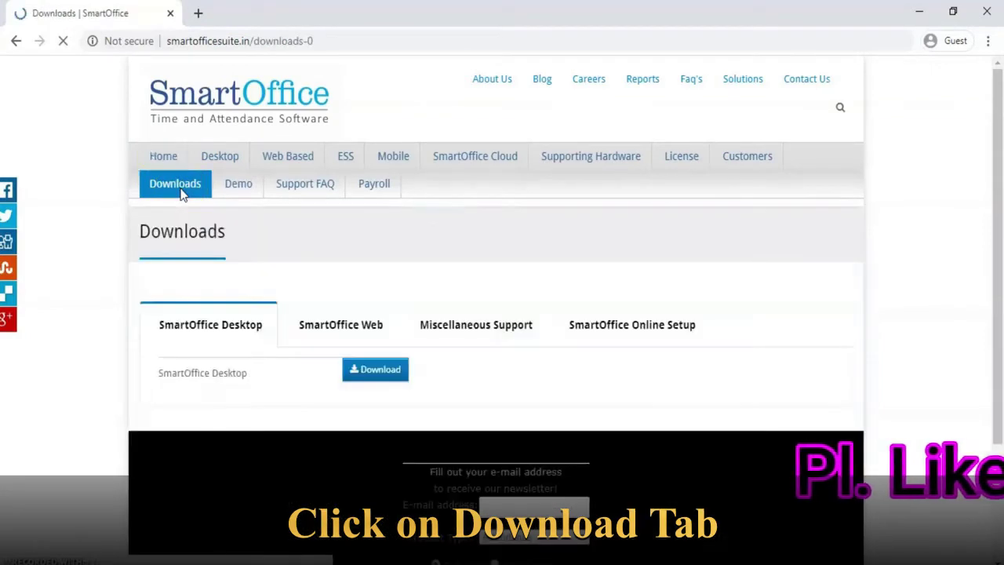
left_click(195, 328)
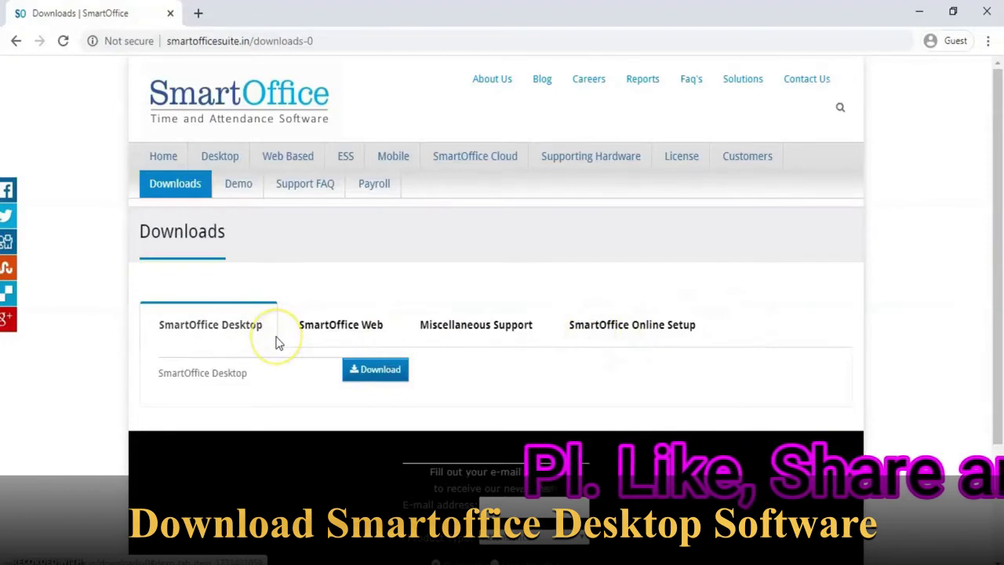
left_click(208, 335)
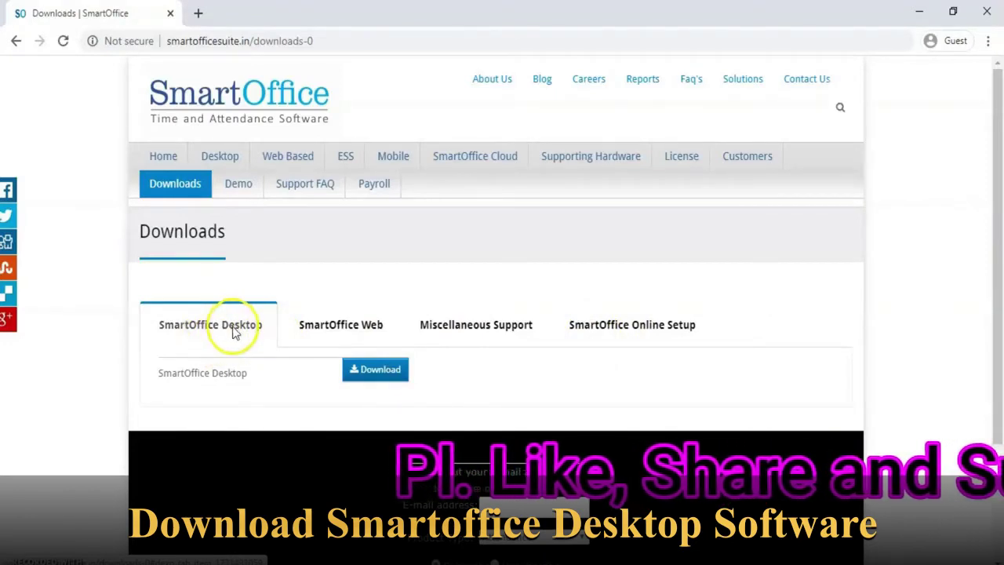
left_click(385, 373)
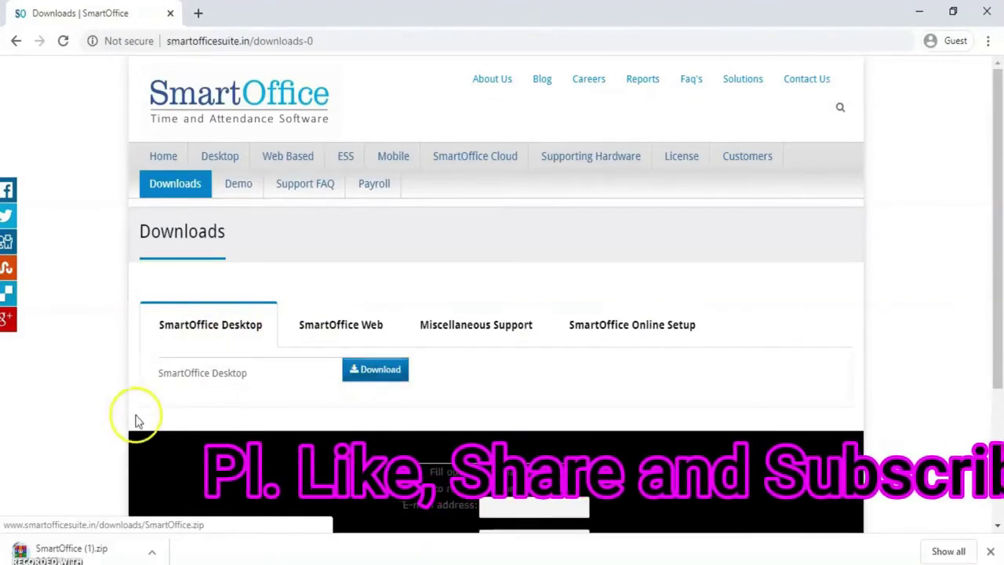
left_click(17, 547)
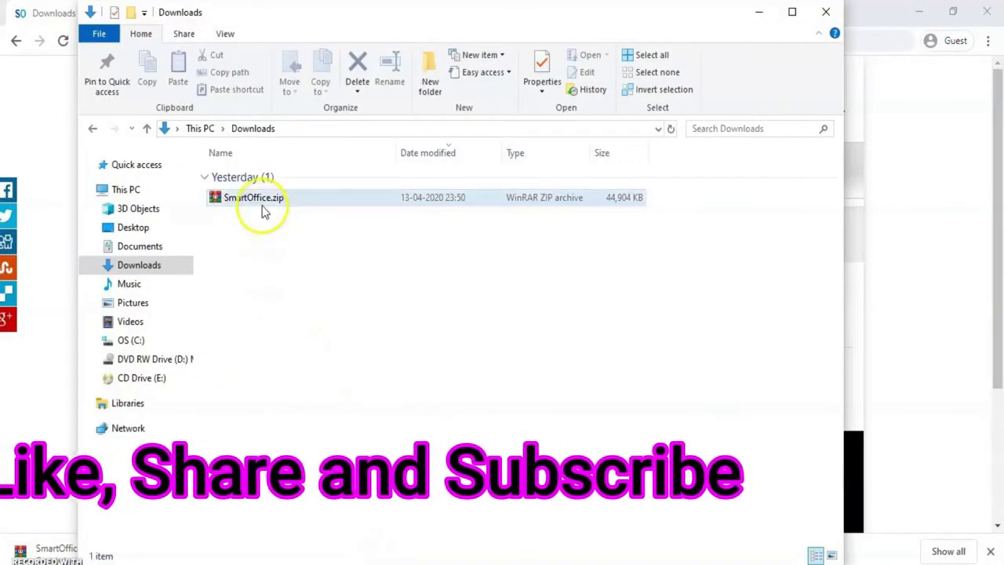
Extract SmartOffice.zip here in Downloads and select the resulting setup.exe
right_click(264, 201)
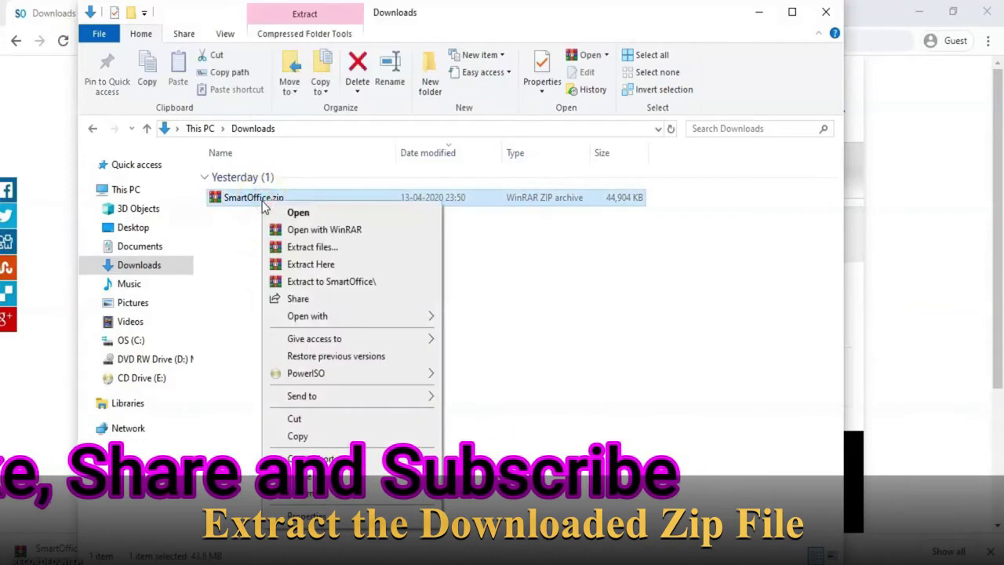
left_click(318, 267)
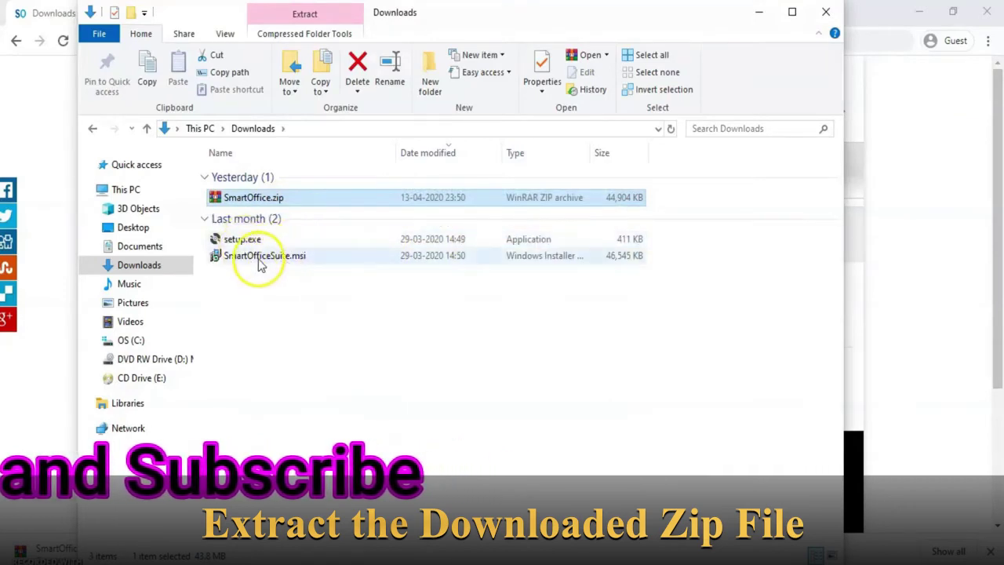
double_click(311, 257)
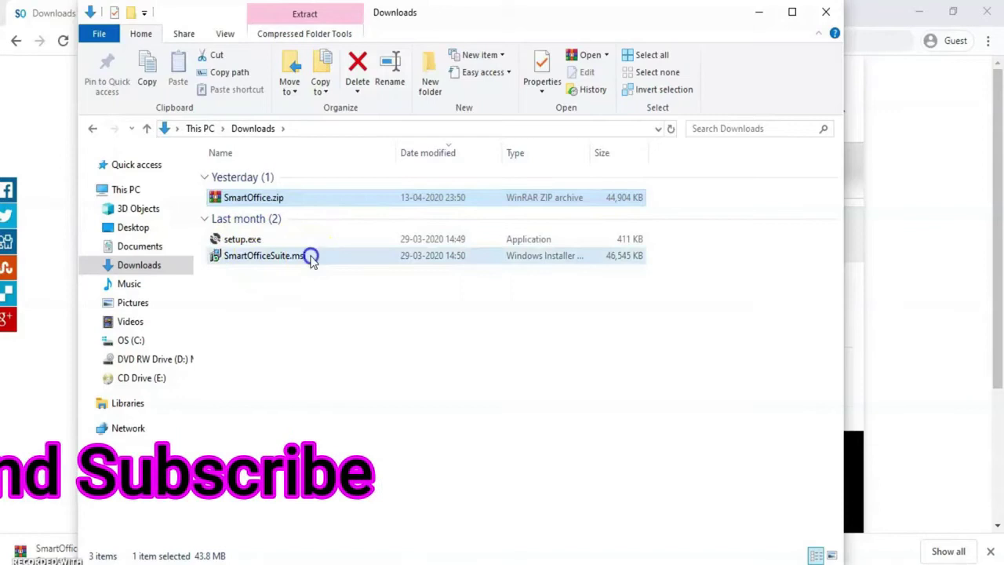
left_click(254, 239)
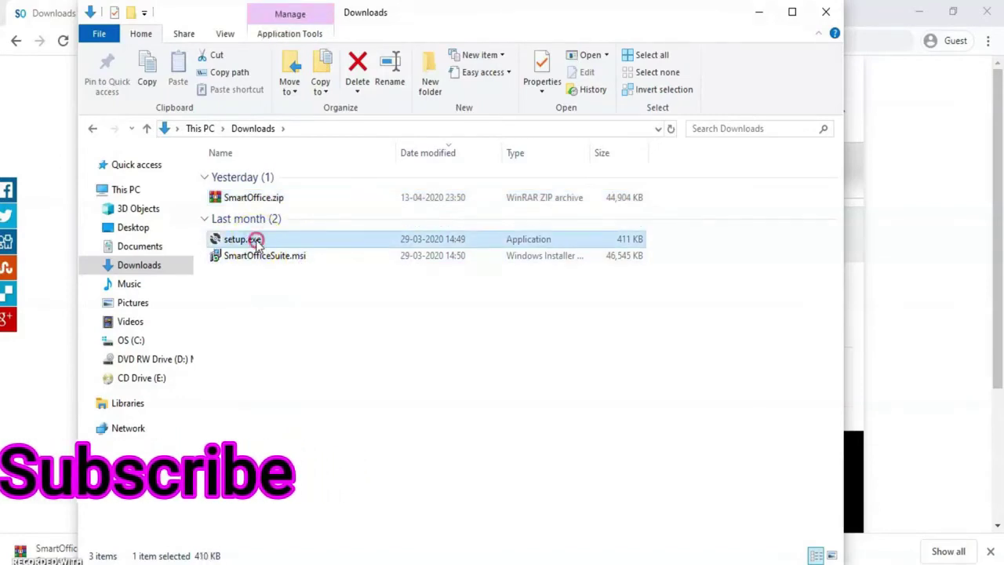
Run setup.exe as administrator and continue past the installer's Welcome page
right_click(257, 241)
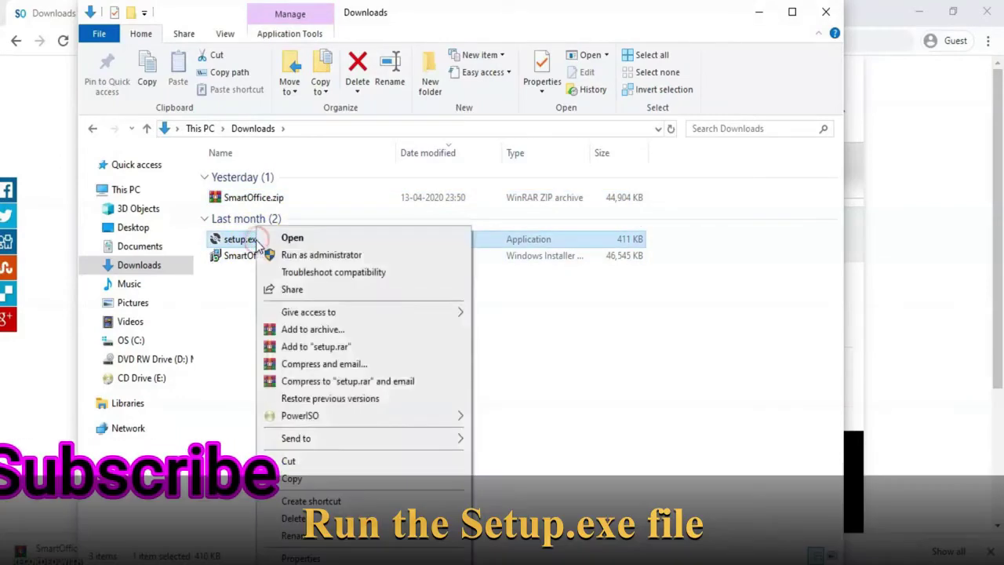
left_click(317, 256)
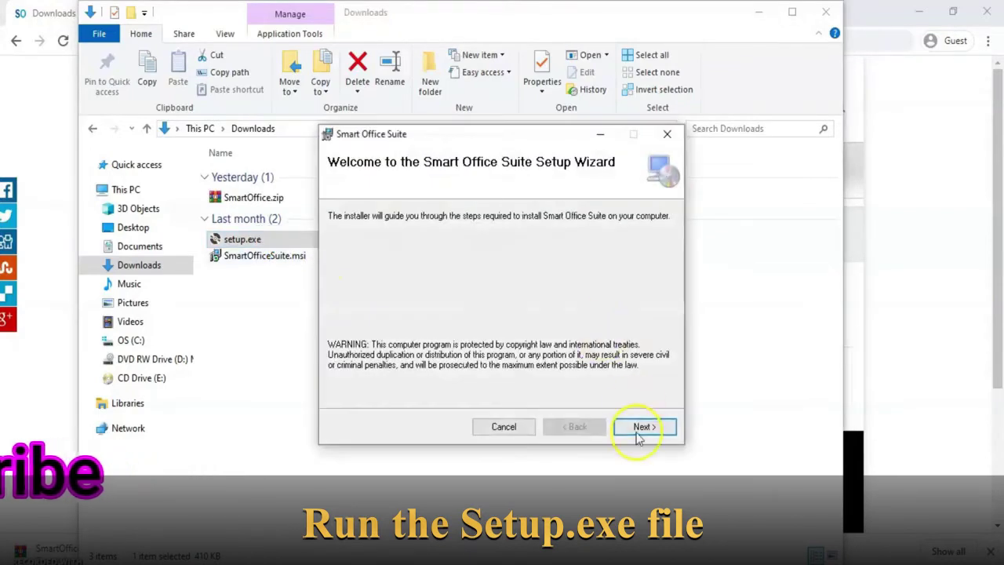
left_click(639, 428)
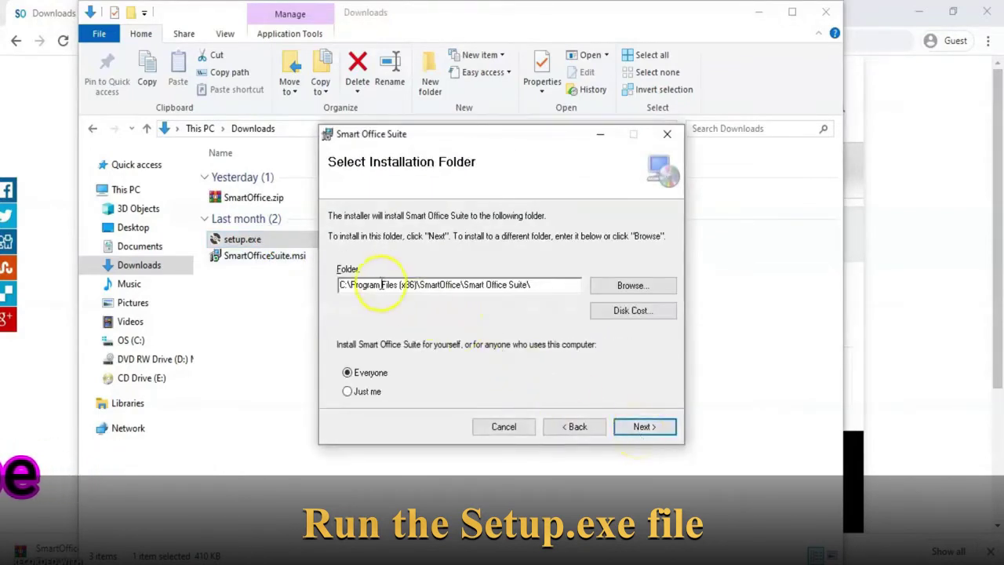
Keep the default Program Files (x86) folder, install Smart Office Suite, and close the installer
left_click(437, 290)
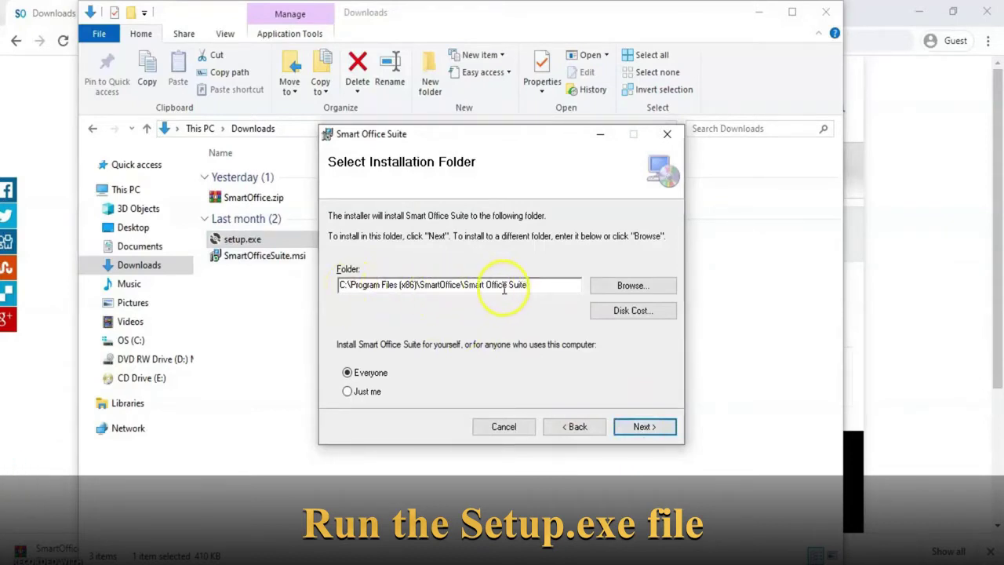
left_click(545, 284)
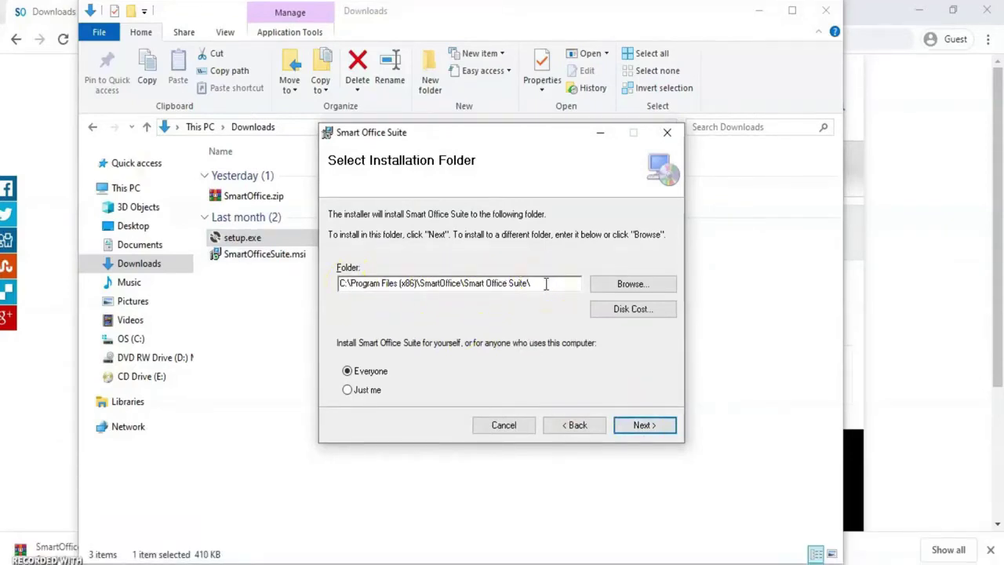
left_click(637, 284)
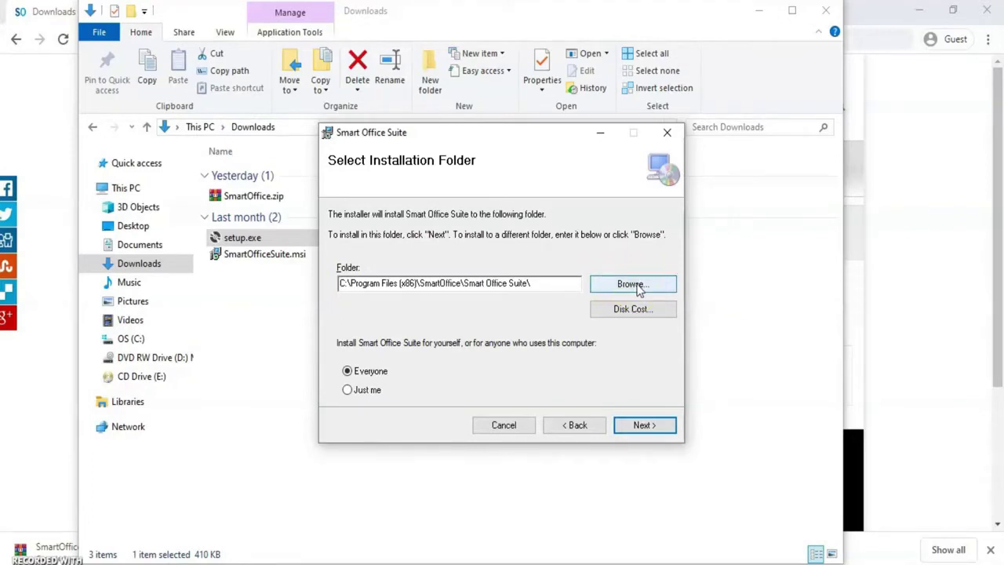
left_click(413, 286)
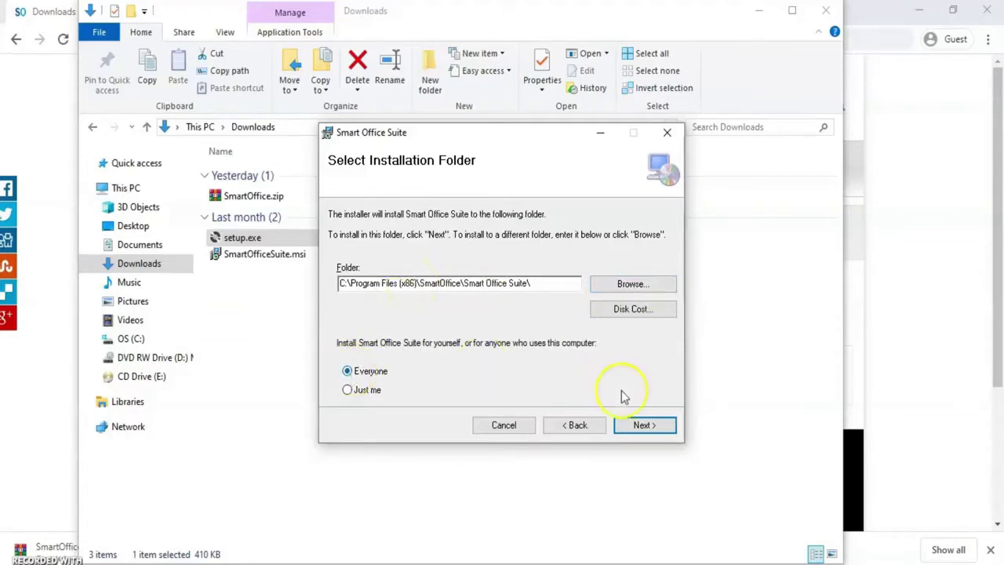
left_click(648, 436)
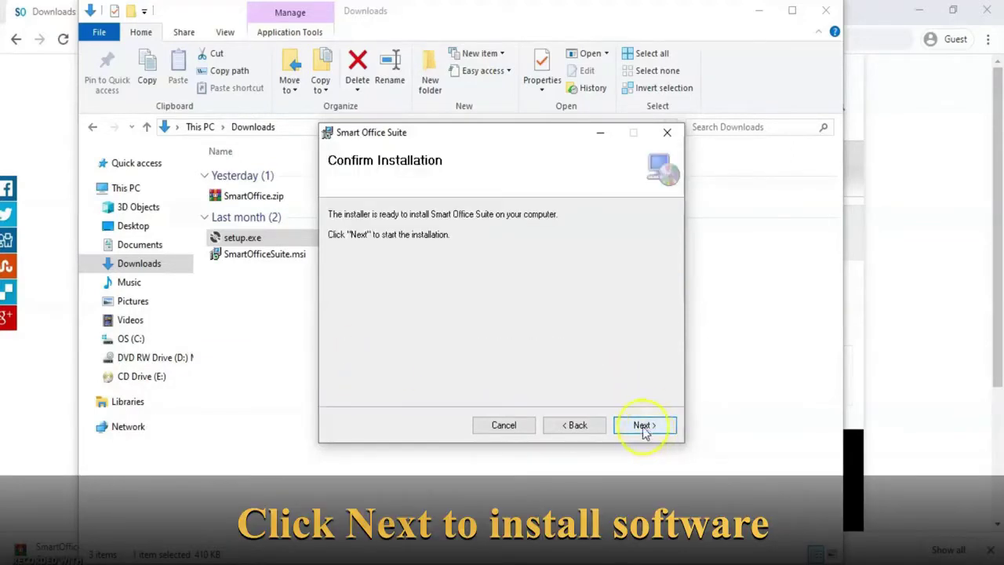
left_click(643, 428)
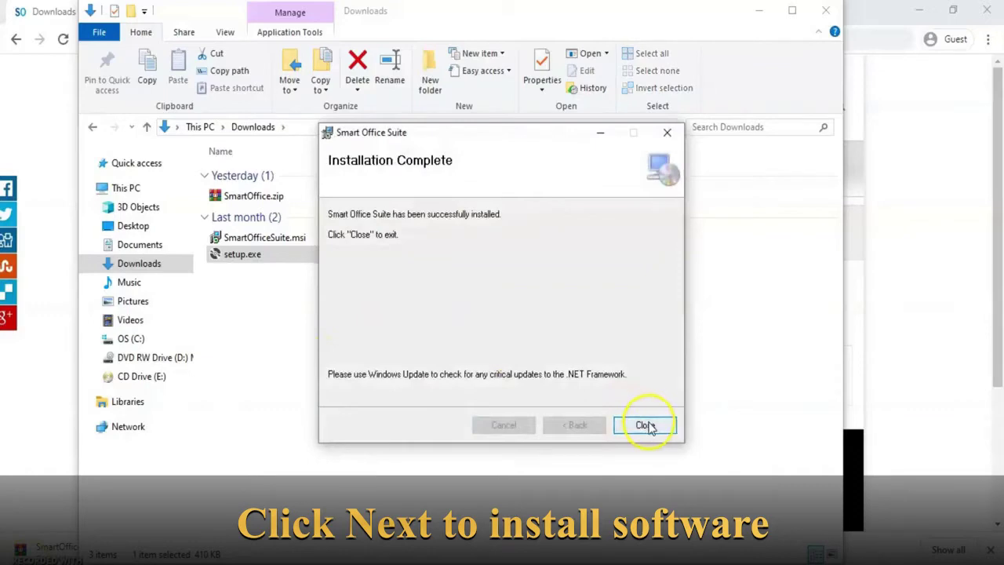
left_click(645, 426)
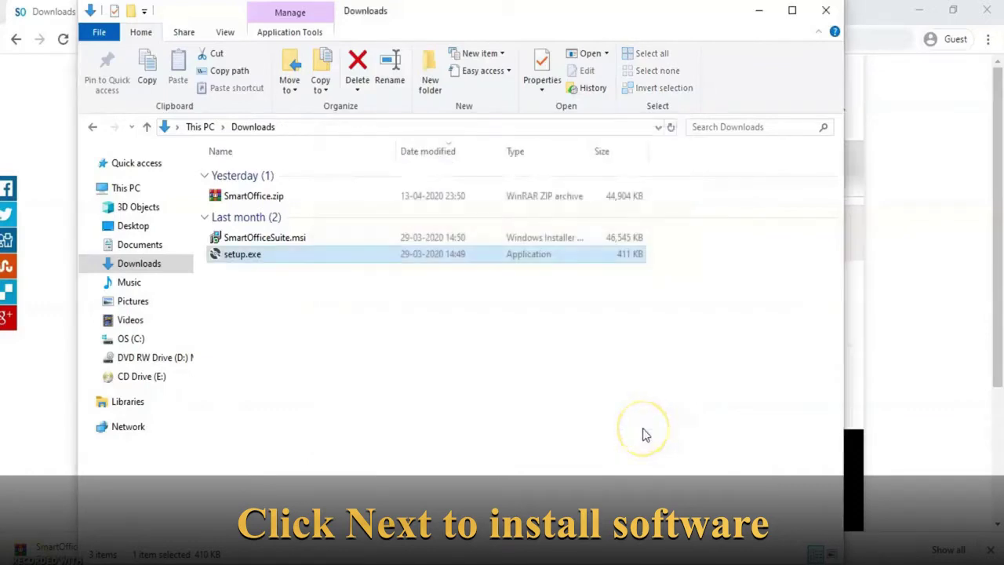
Close Explorer, minimise Chrome, and launch Smart Office Suite from its desktop shortcut
left_click(830, 11)
left_click(918, 14)
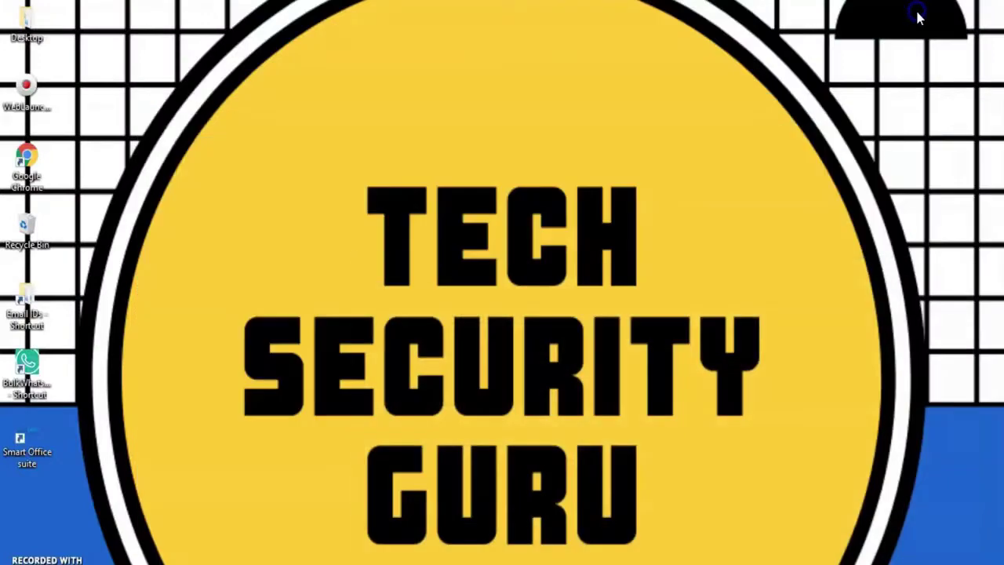
double_click(30, 445)
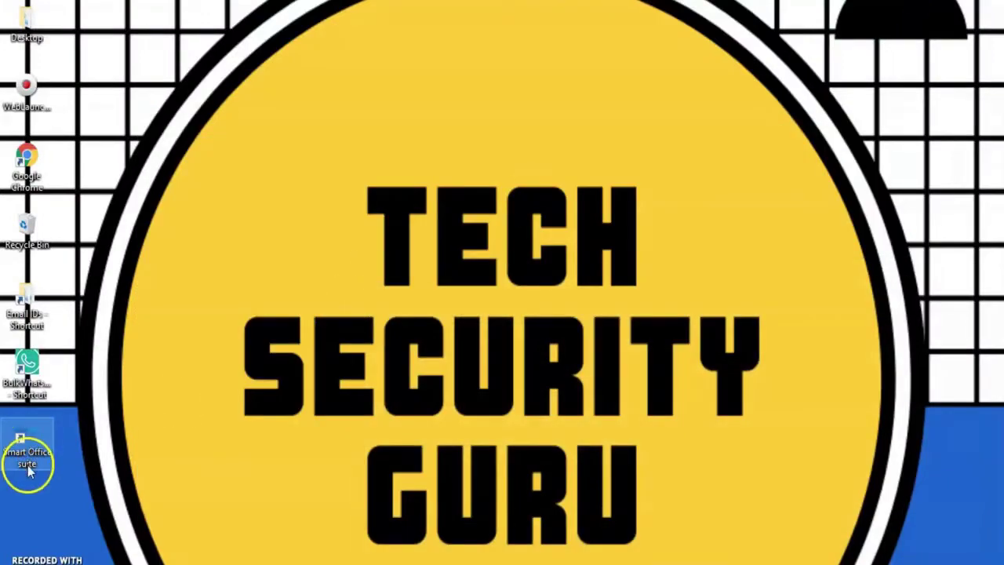
double_click(29, 441)
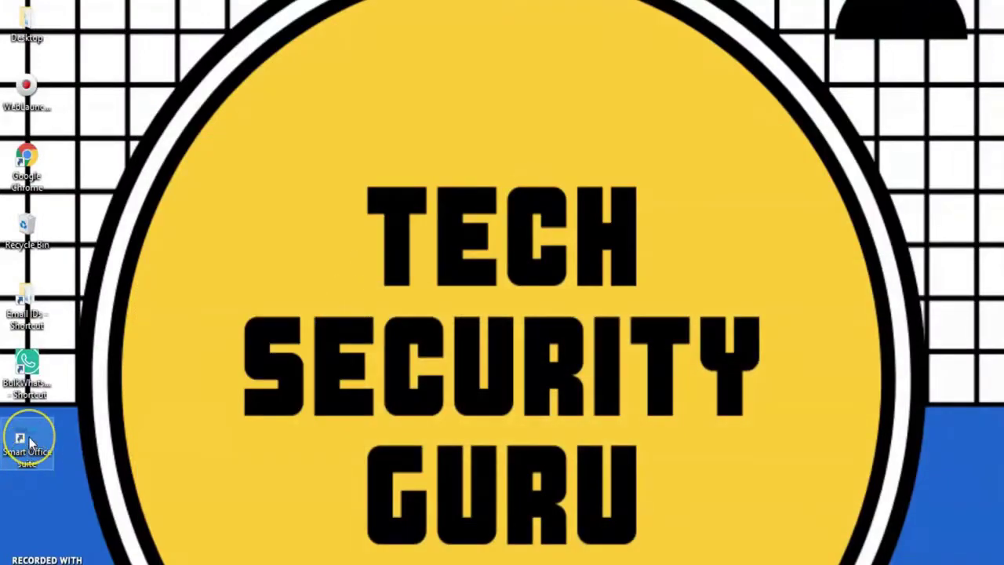
right_click(30, 442)
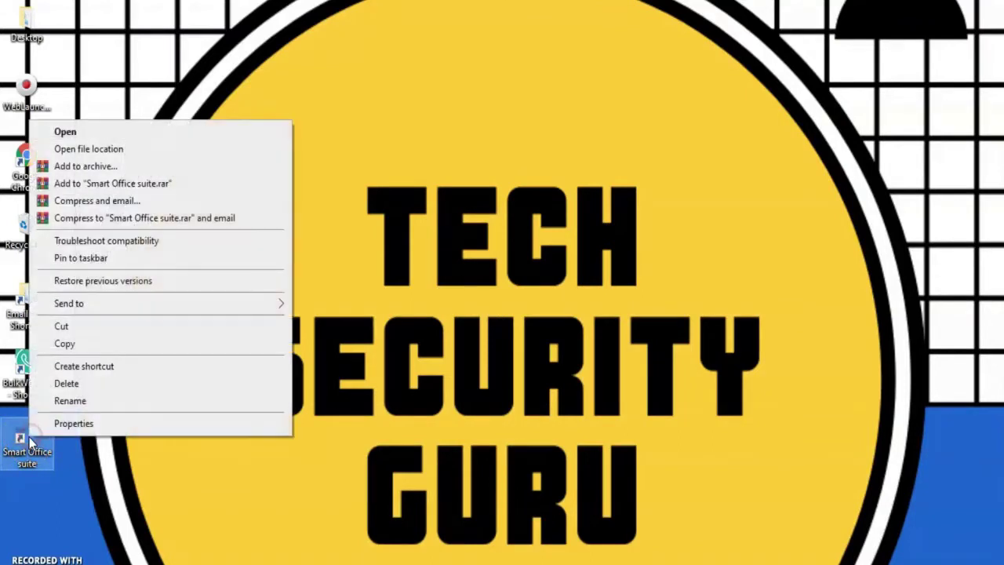
left_click(69, 132)
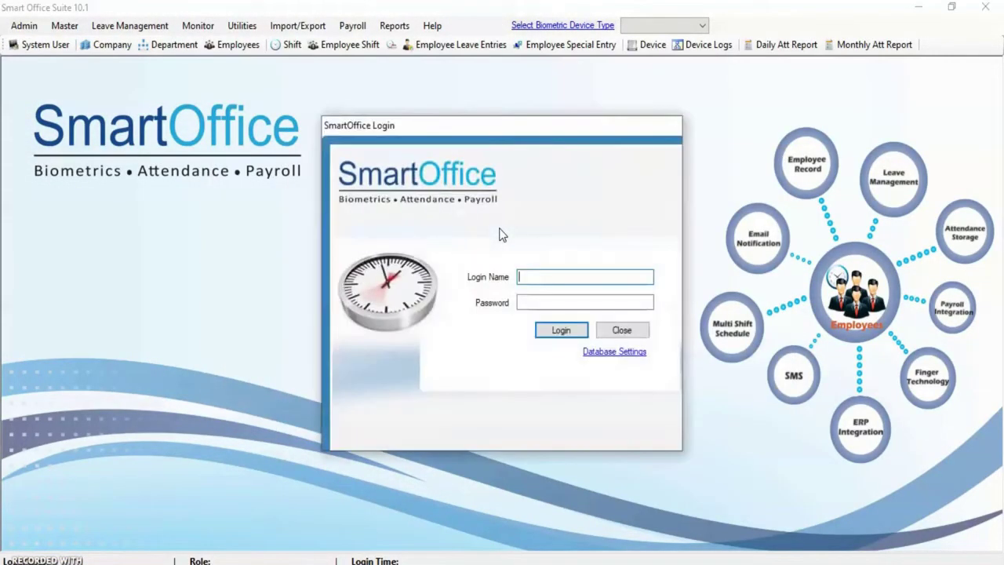
Open Database Settings from the login window and browse for the MS Access file path
left_click(527, 271)
left_click(535, 300)
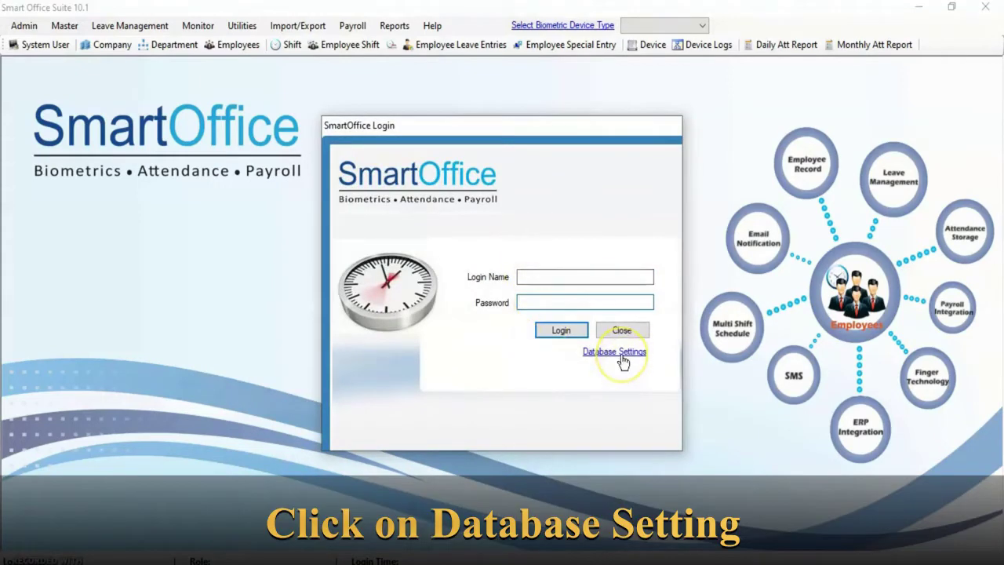
left_click(620, 353)
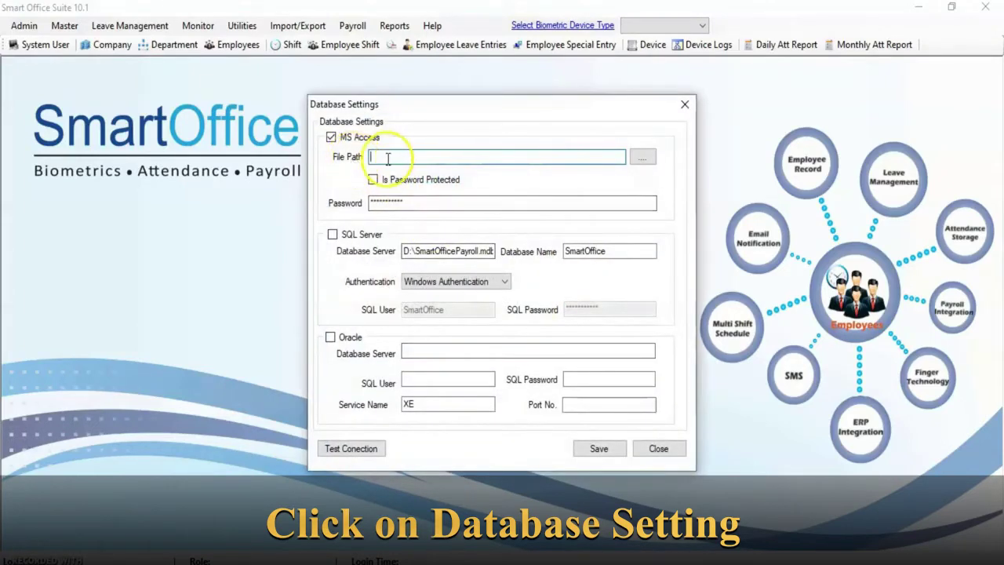
left_click(385, 158)
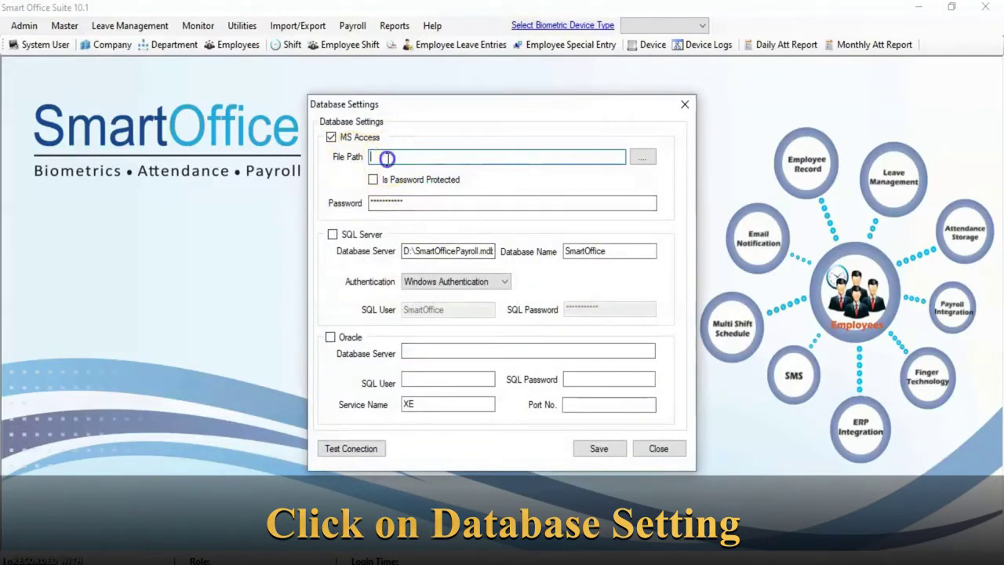
left_click(644, 159)
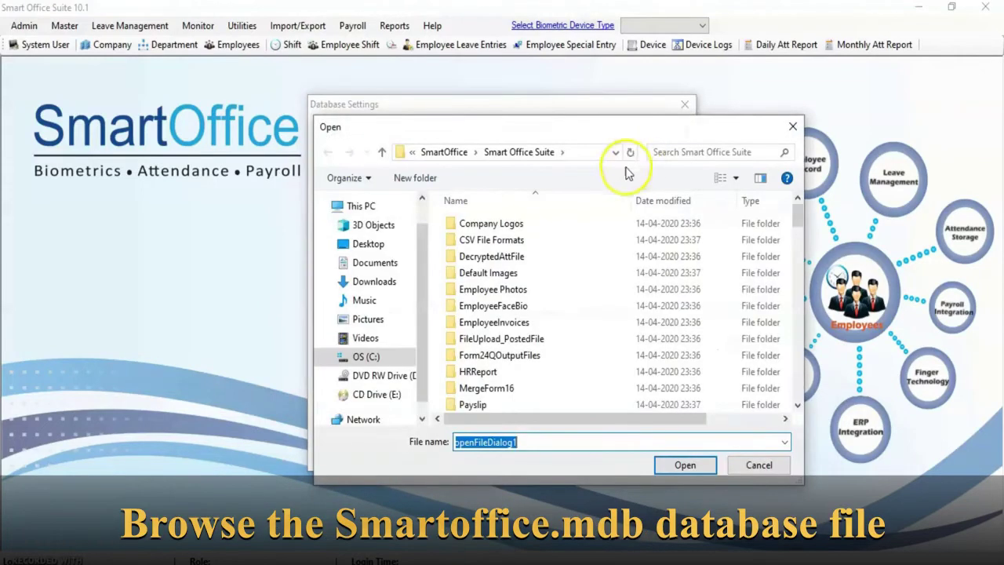
Navigate the Open dialog to C:\Program Files (x86)\SmartOffice\Smart Office Suite
scroll(417, 286, "down", 1)
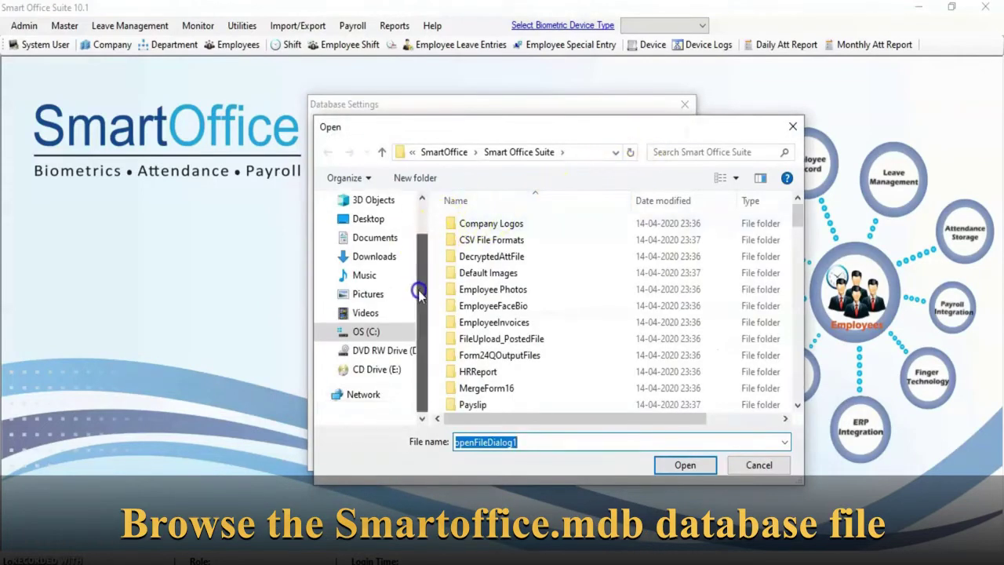
left_click(361, 333)
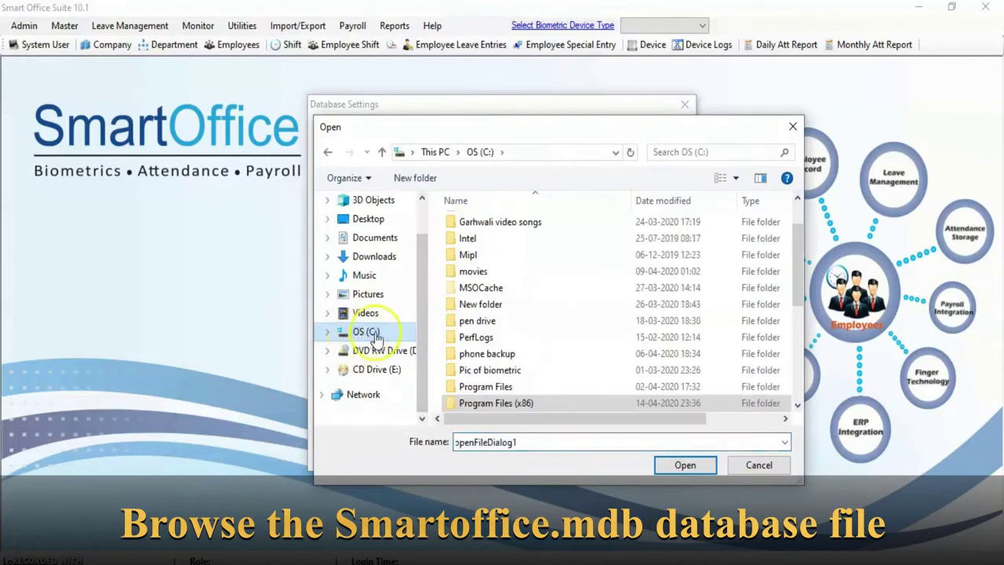
double_click(490, 402)
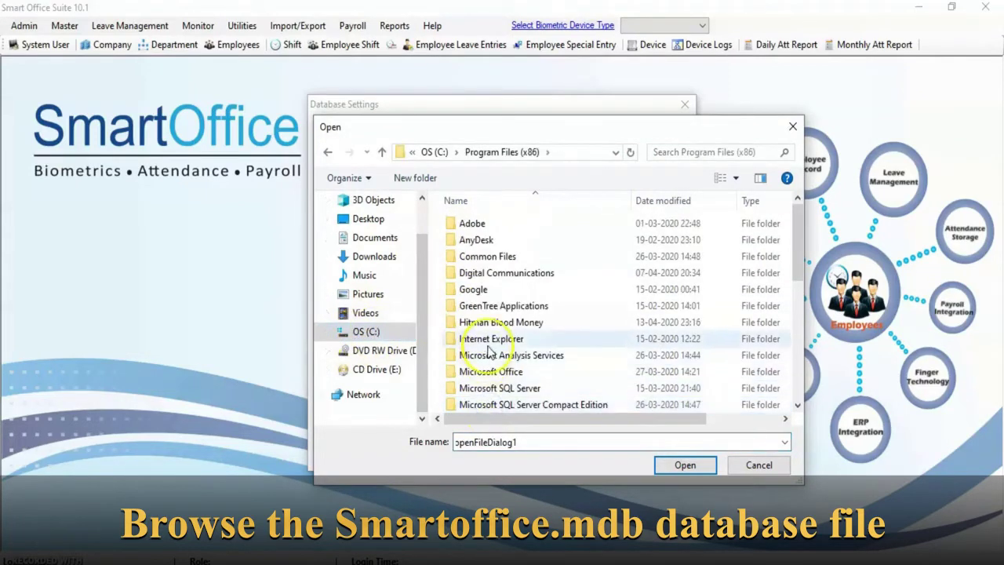
scroll(489, 350, "down", 4)
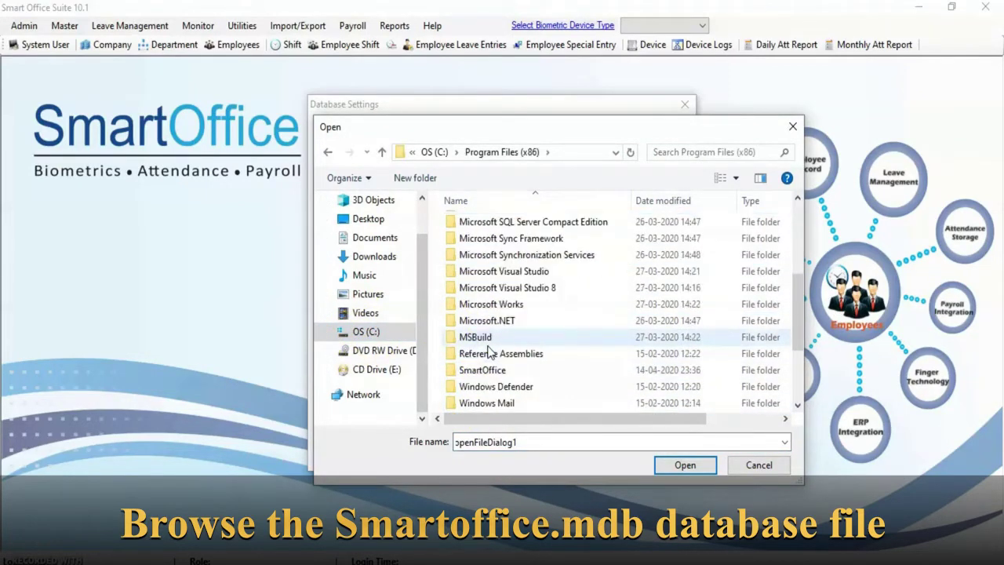
left_click(482, 370)
left_click(671, 468)
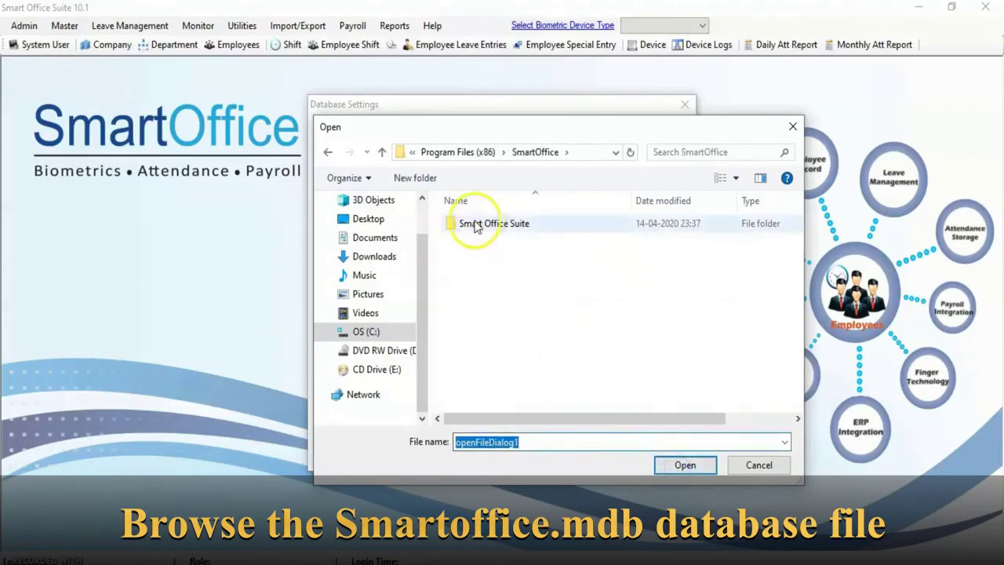
left_click(474, 226)
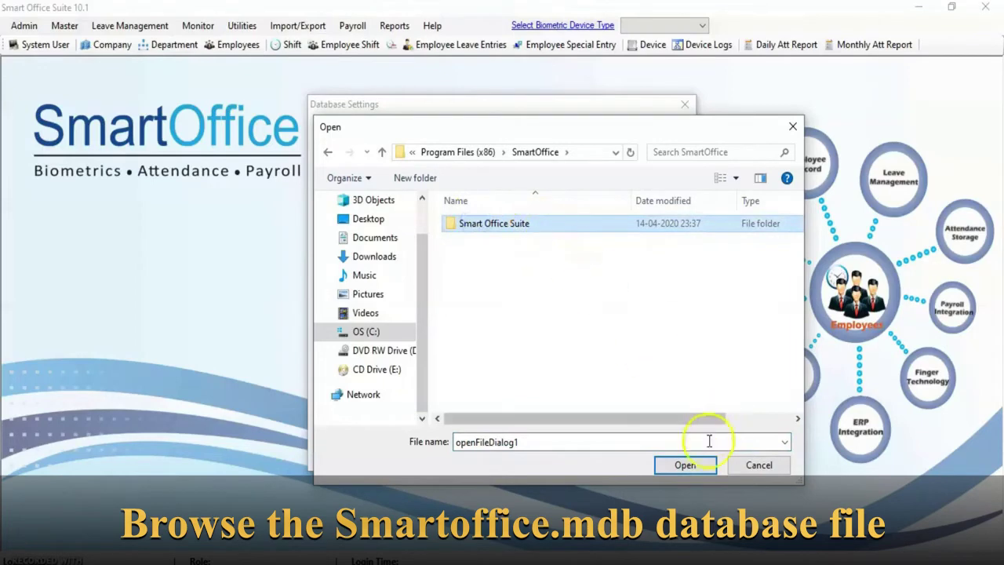
left_click(685, 466)
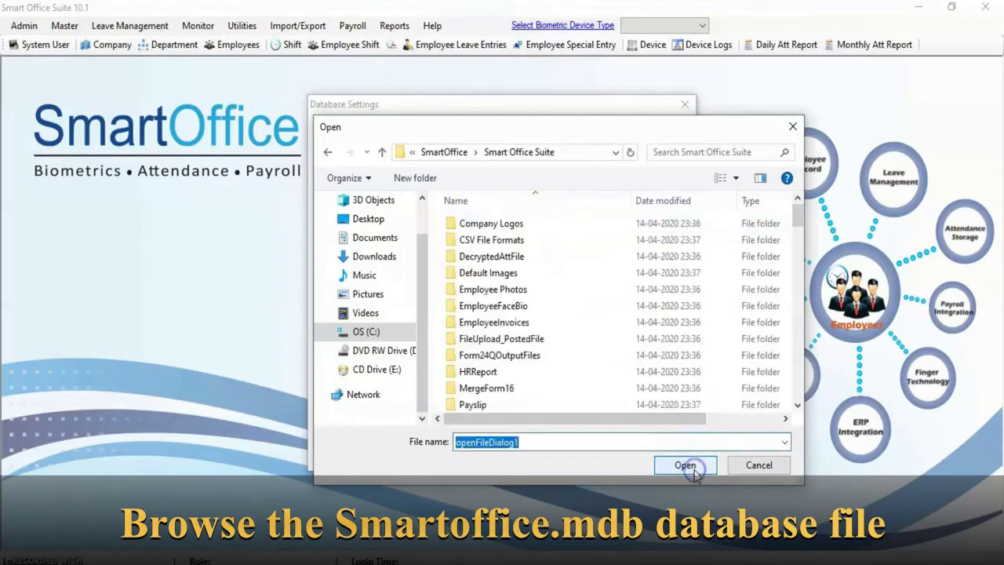
Select SmartOffice.mdb as the MS Access database file
left_click(506, 323)
scroll(506, 321, "down", 6)
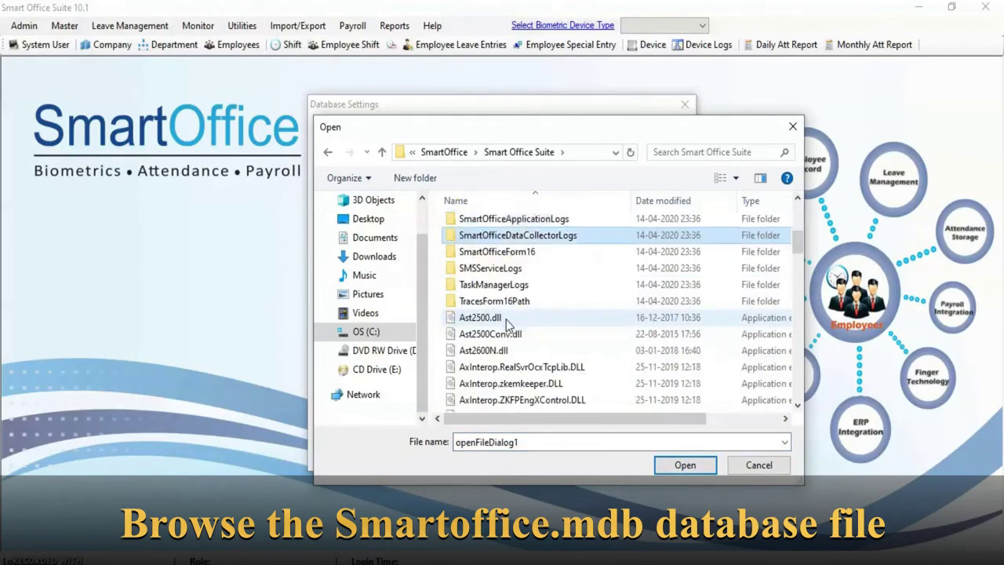
key("s")
key("s")
key("s")
key("s")
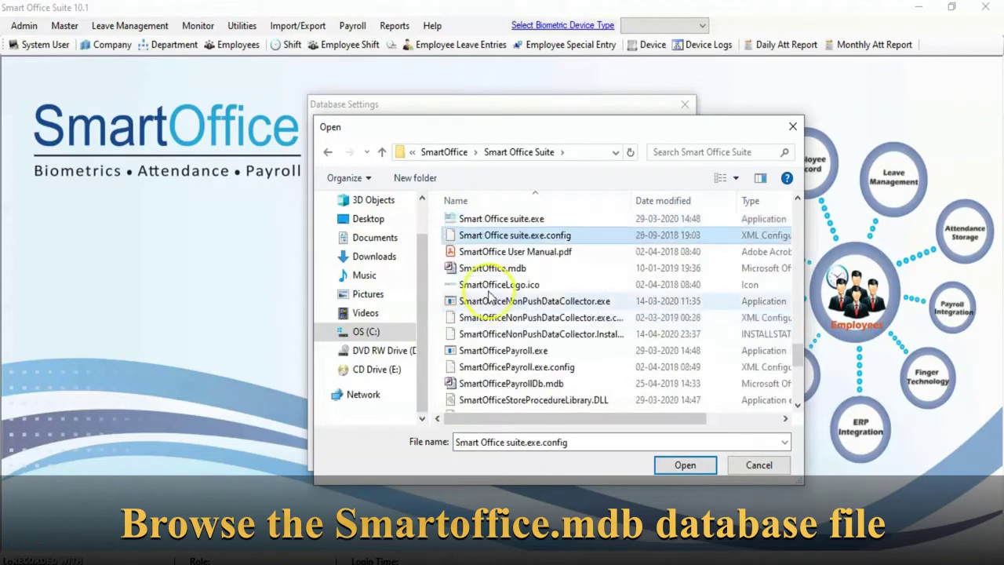
left_click(486, 268)
left_click(448, 269)
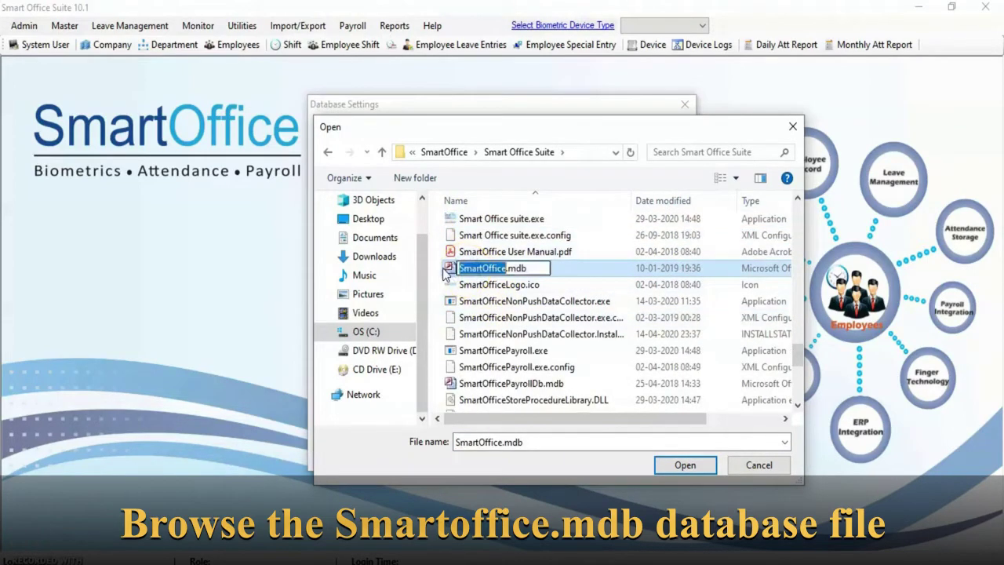
double_click(448, 269)
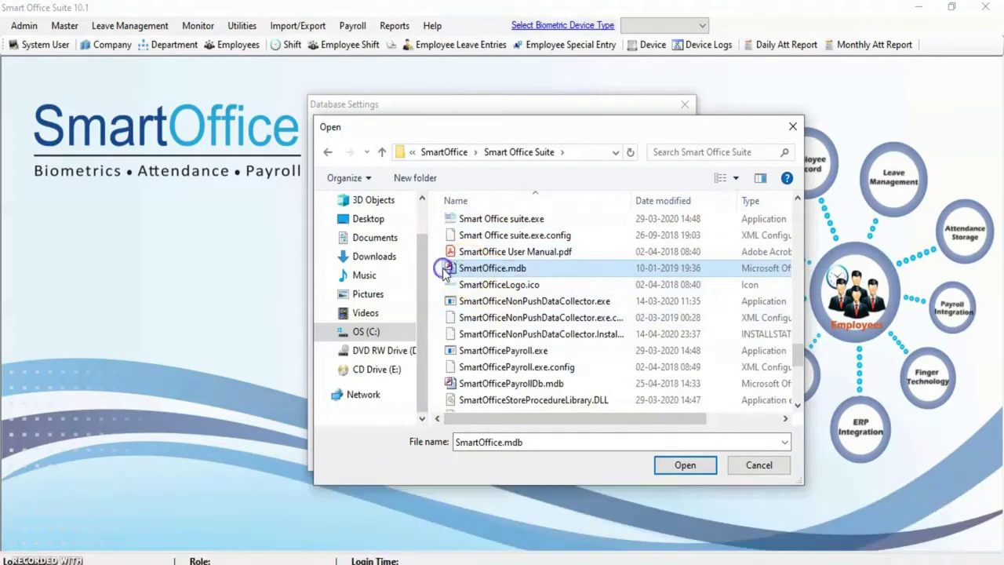
left_click(688, 467)
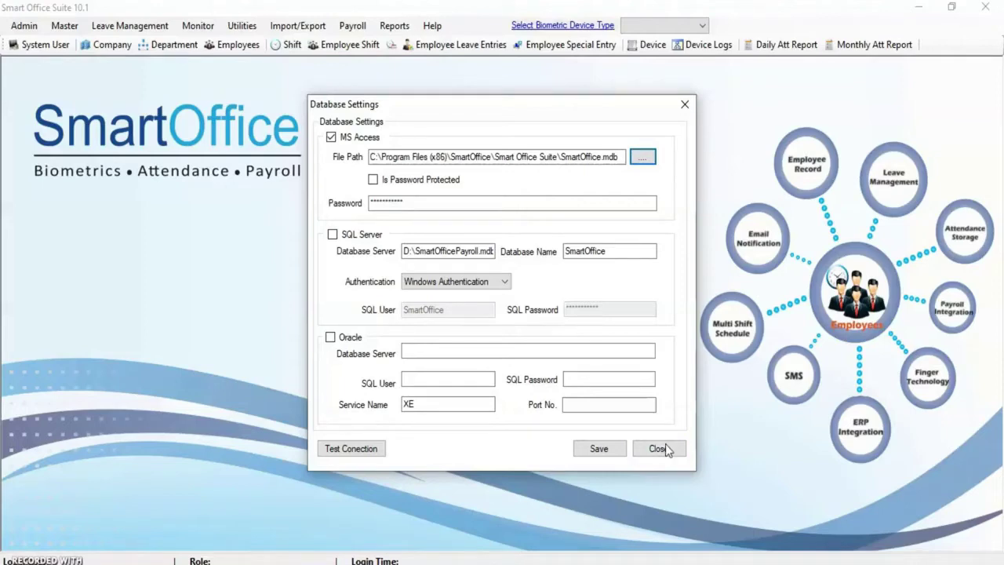
Test the database connection successfully, then save the Database Settings
left_click(351, 449)
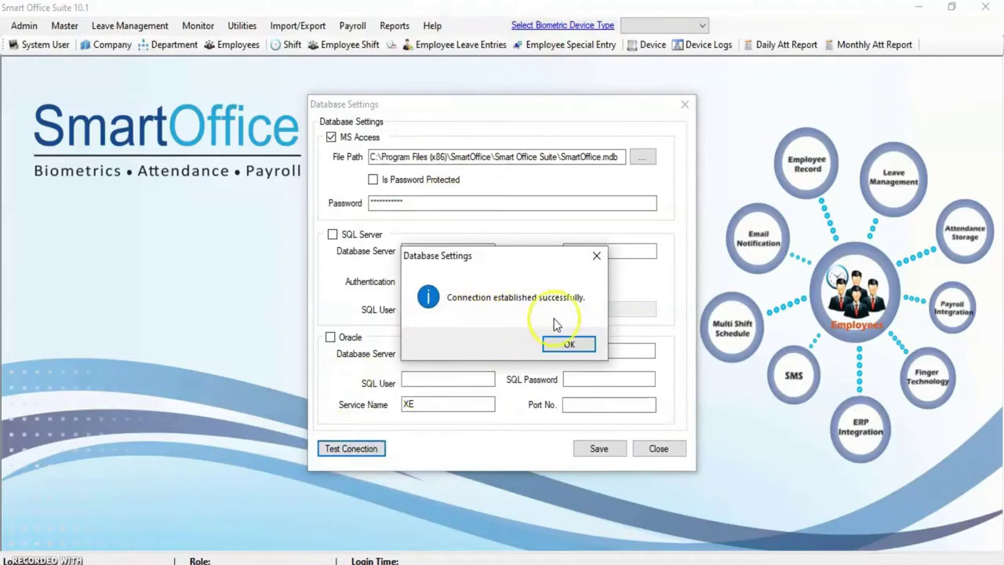
left_click(568, 343)
left_click(598, 448)
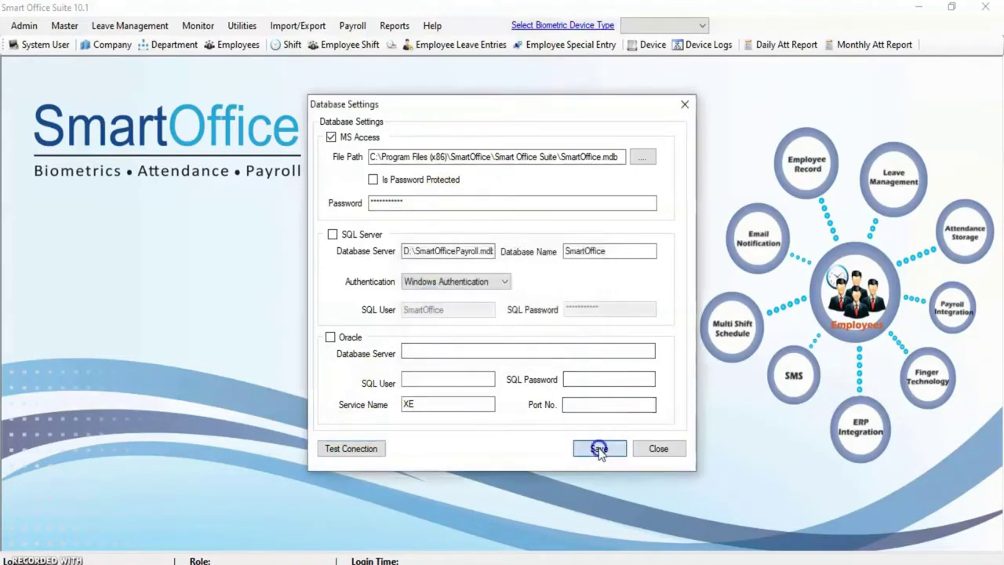
left_click(570, 344)
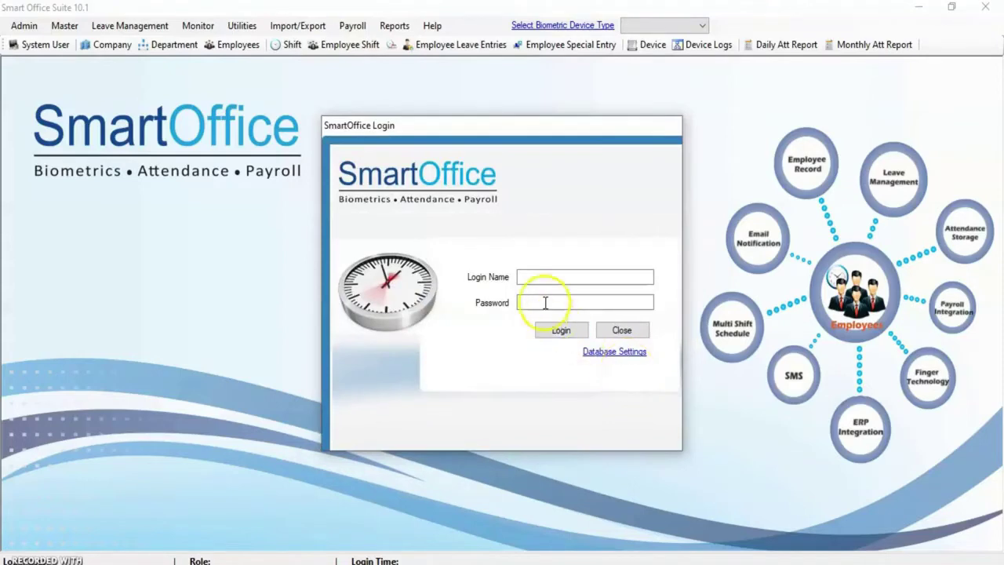
Log in to Smart Office Suite with the default login name and password
left_click(533, 278)
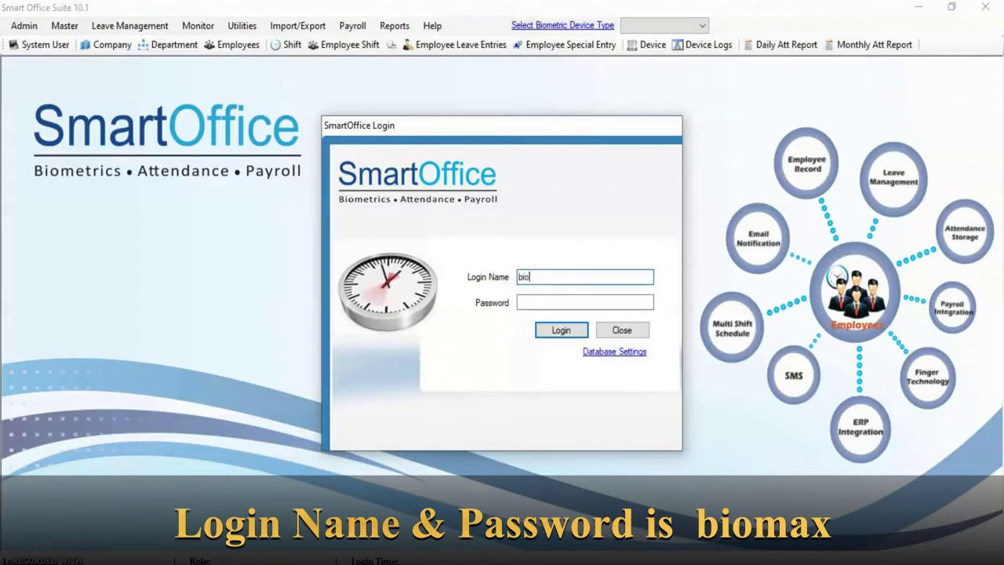
left_click(585, 302)
type("b")
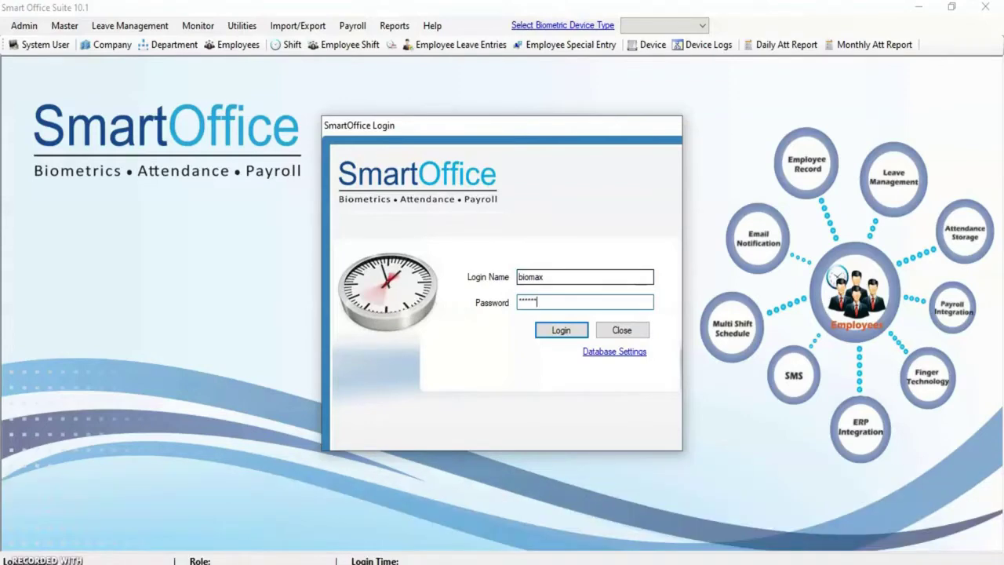
left_click(558, 331)
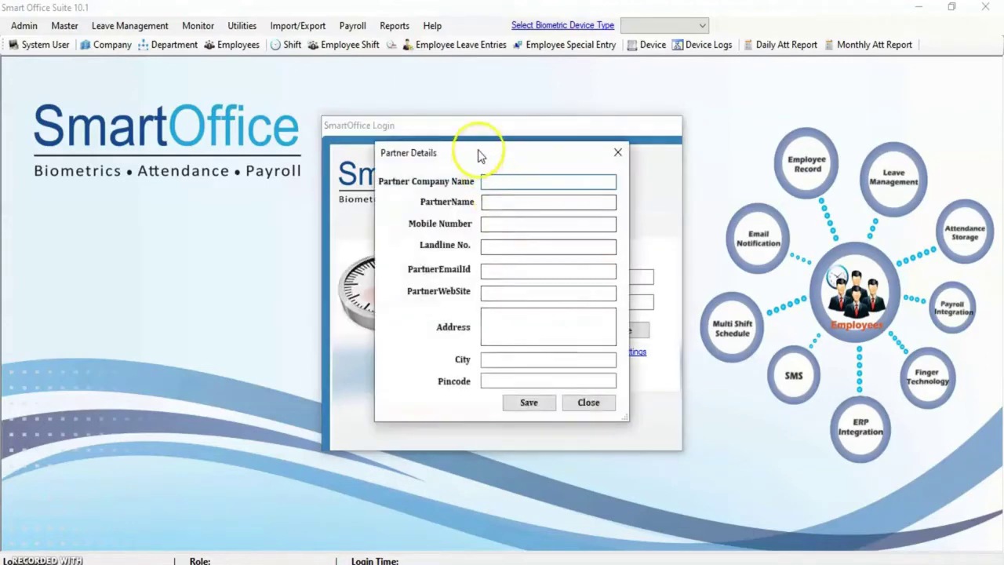
Move the Partner Details form aside and close it without entering any partner details
left_click_drag(477, 151, 497, 145)
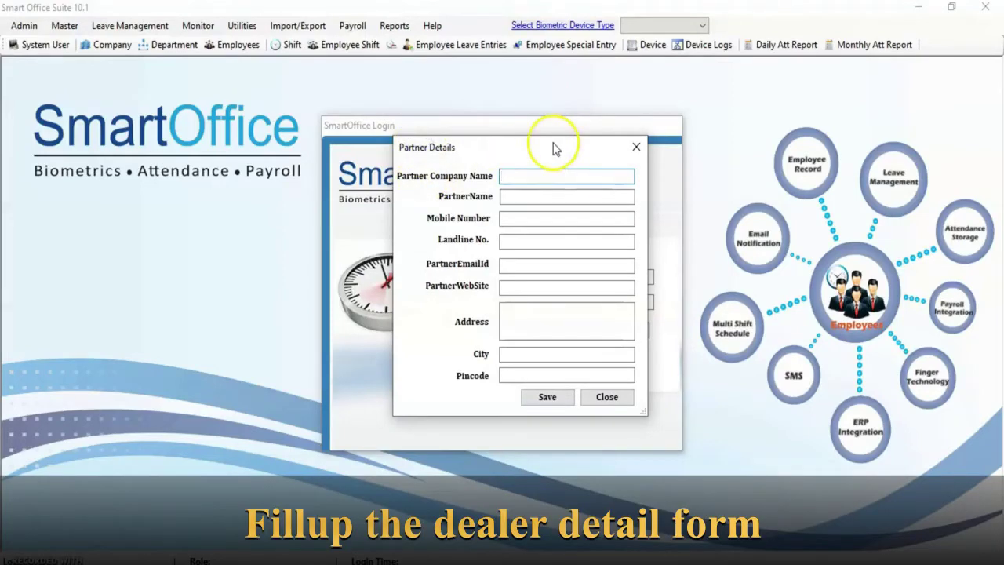
left_click_drag(553, 147, 538, 169)
left_click(514, 196)
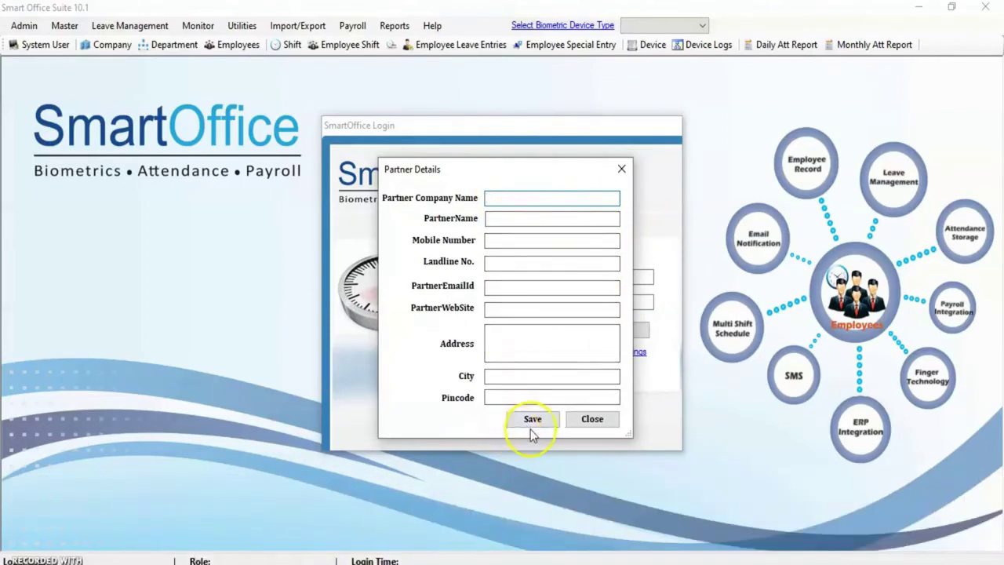
left_click(592, 420)
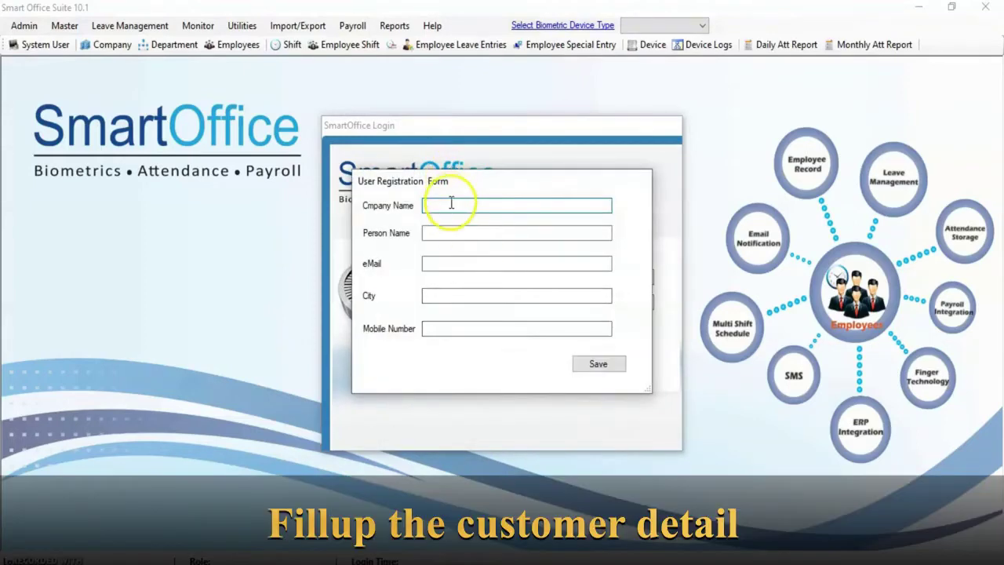
Enter the customer's company, name, e-mail, city and mobile number, then save the registration
left_click(451, 203)
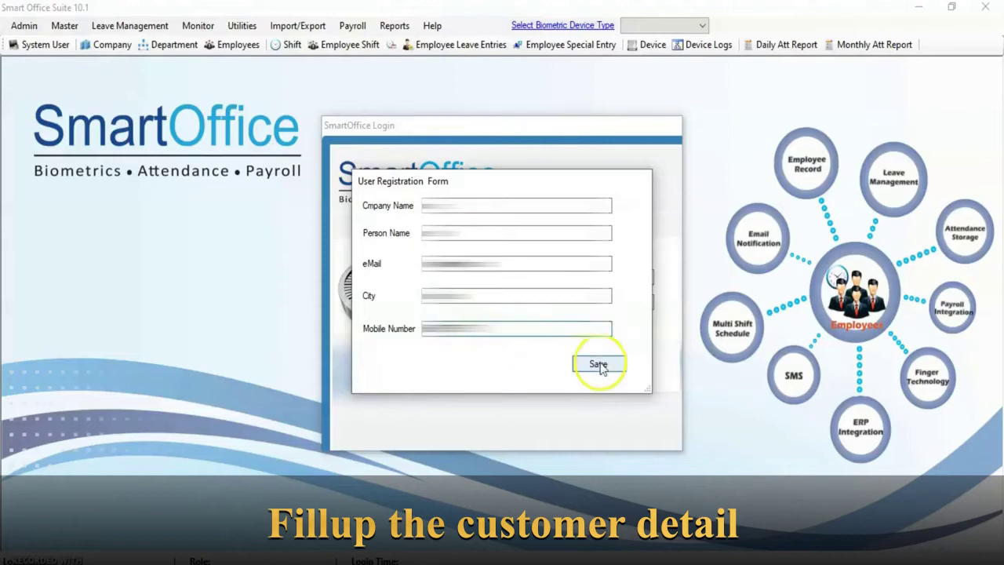
left_click(598, 365)
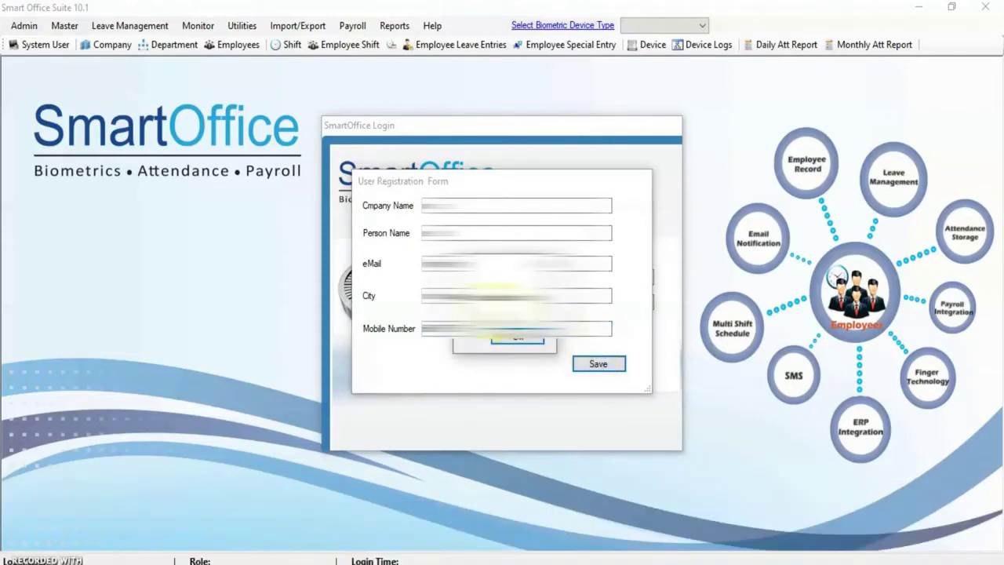
left_click(523, 344)
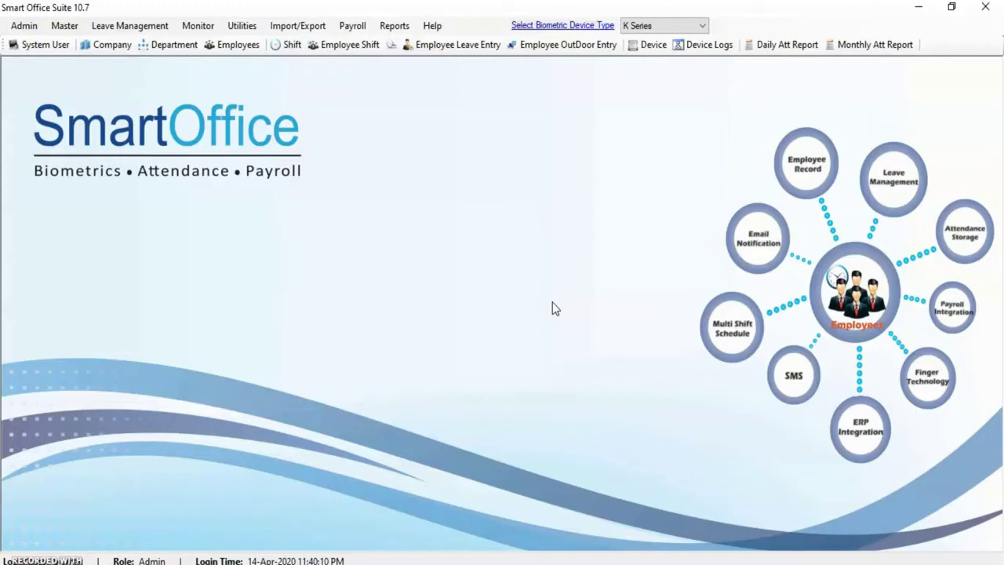
Open Help > About us and copy the activation code
left_click(432, 26)
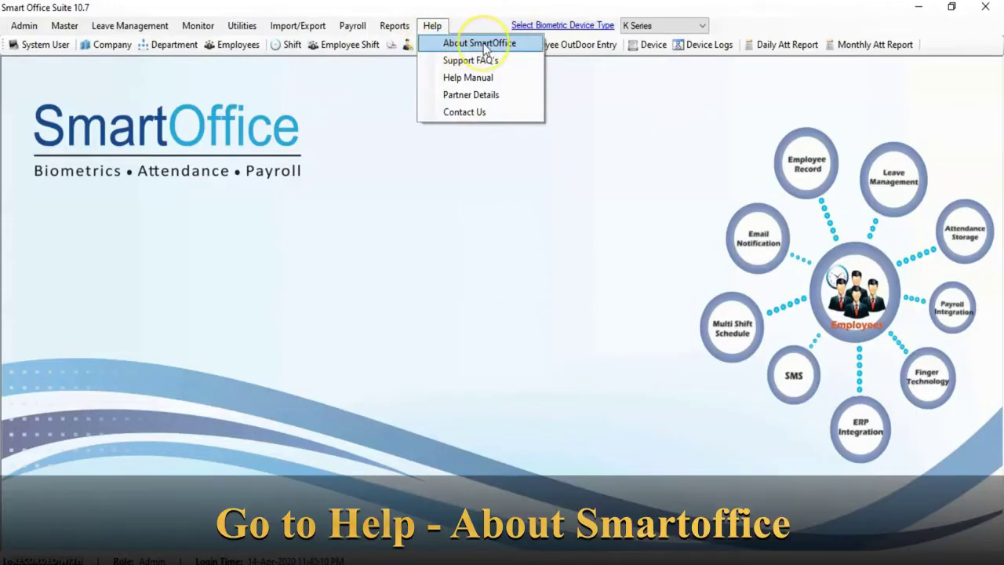
left_click(480, 43)
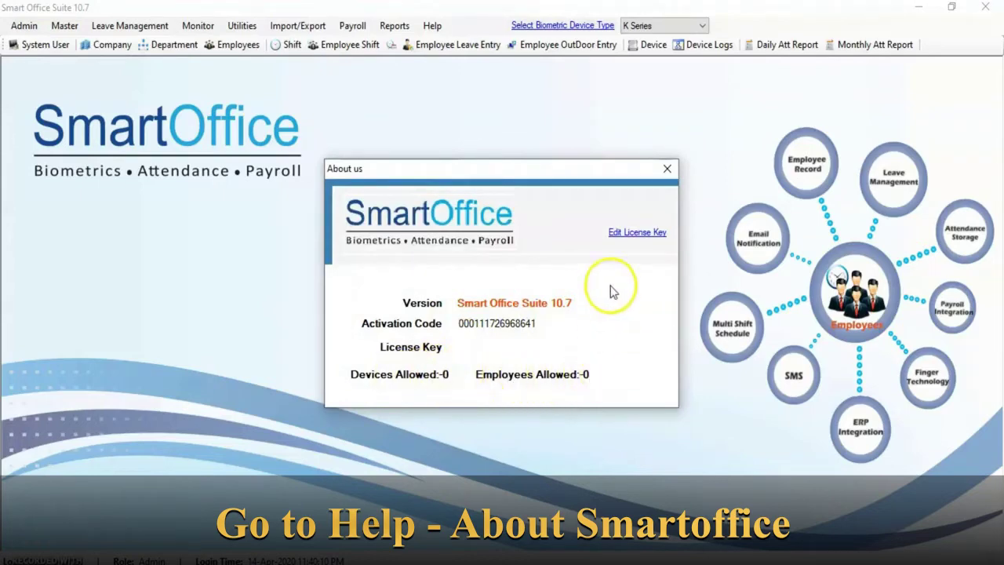
left_click(635, 232)
double_click(474, 266)
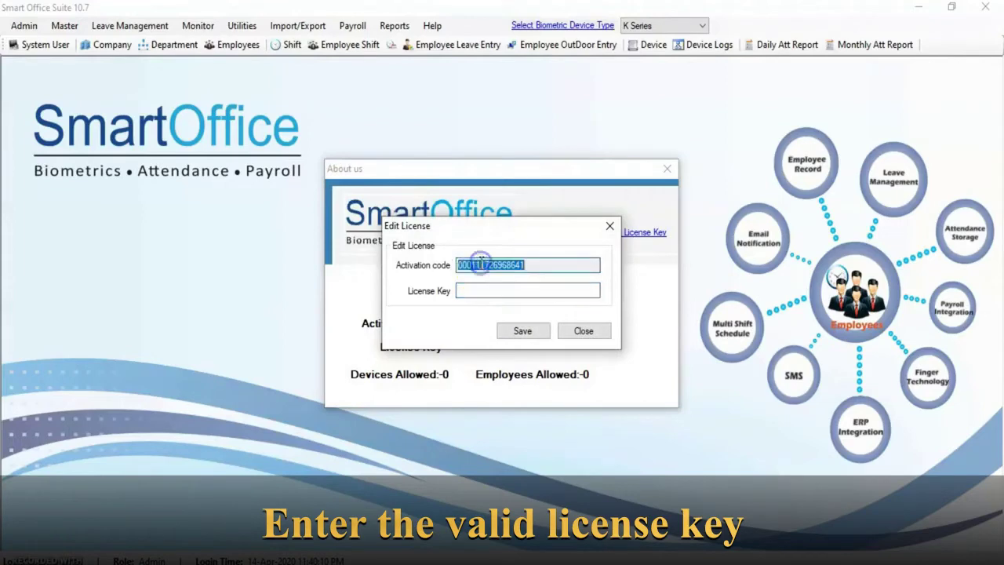
right_click(484, 268)
left_click(510, 312)
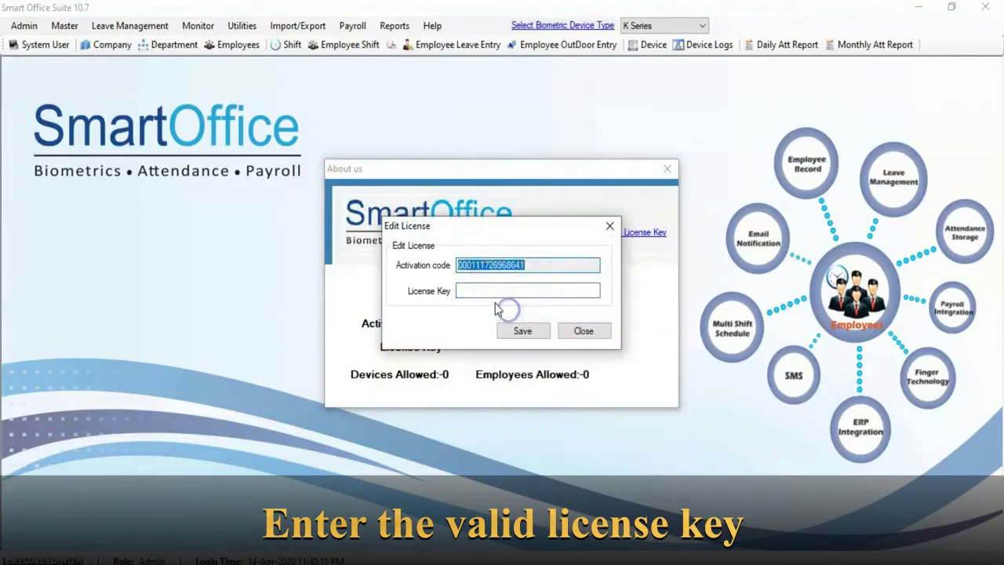
Paste the activation code as the License Key, save it, and close the About us window
left_click(484, 290)
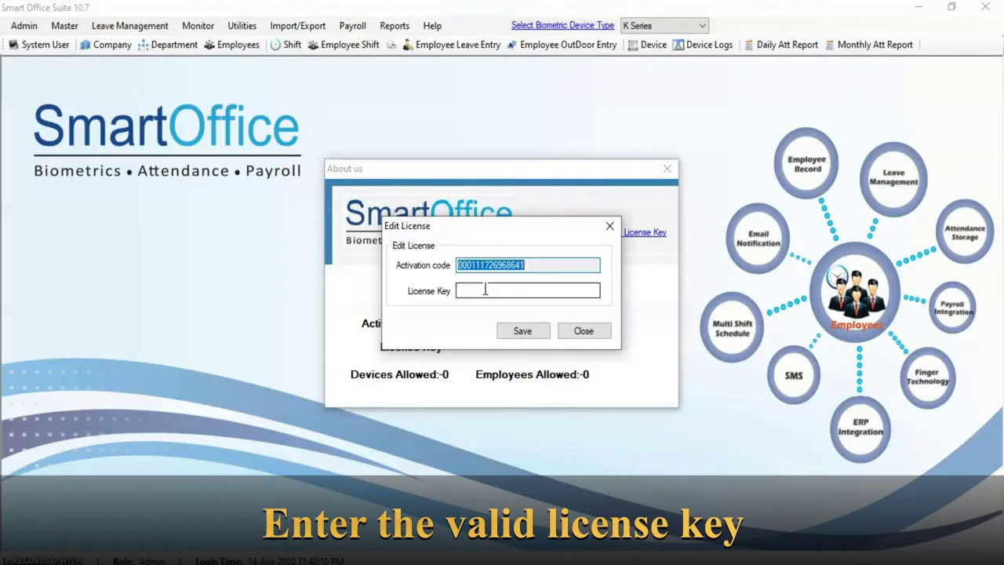
left_click(475, 290)
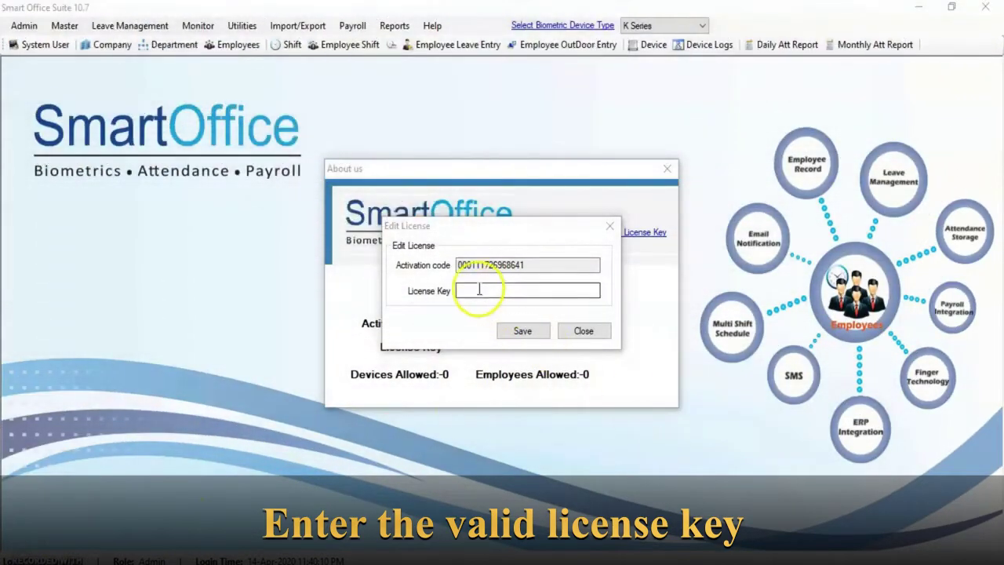
left_click(477, 289)
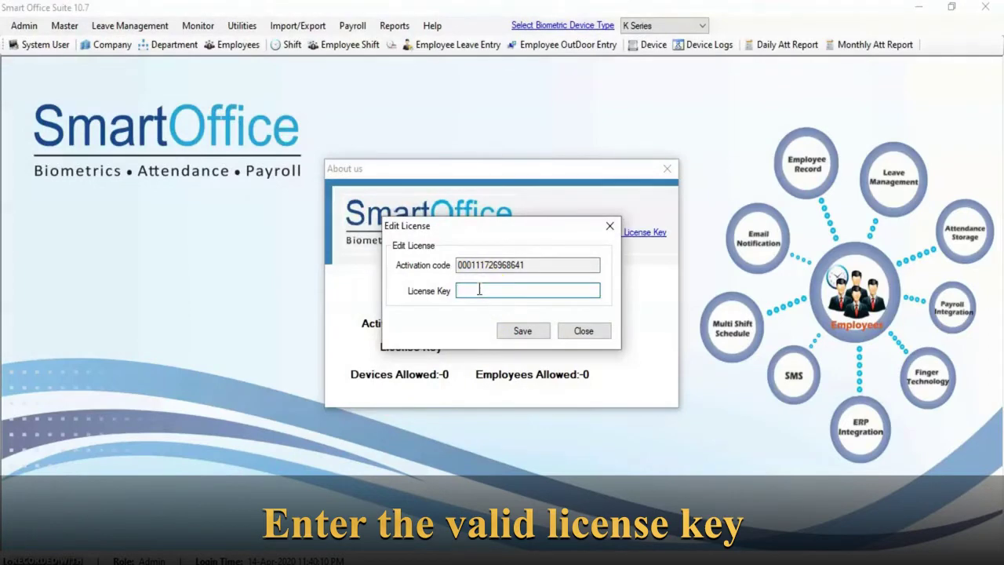
key("ctrl+v")
left_click(523, 330)
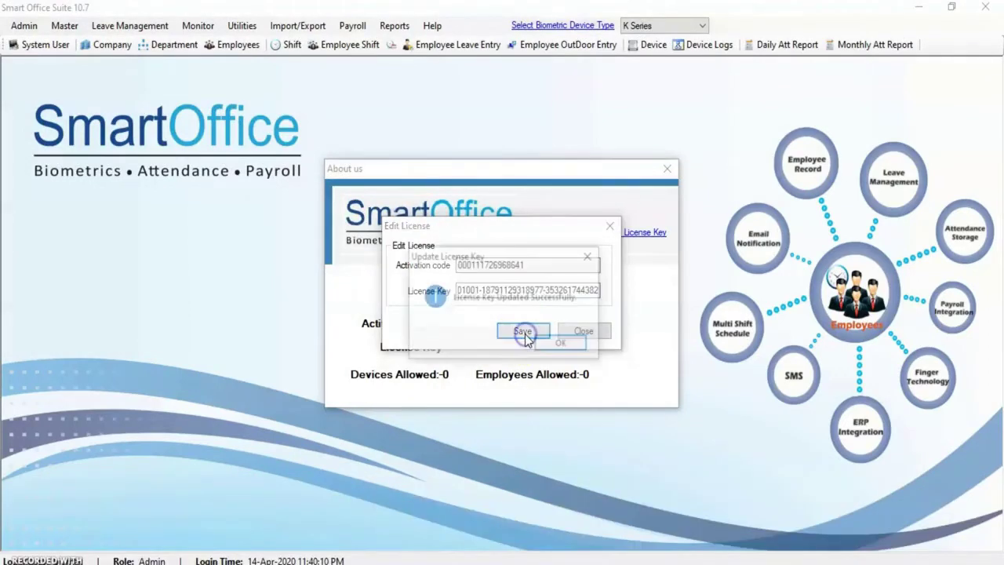
left_click(560, 343)
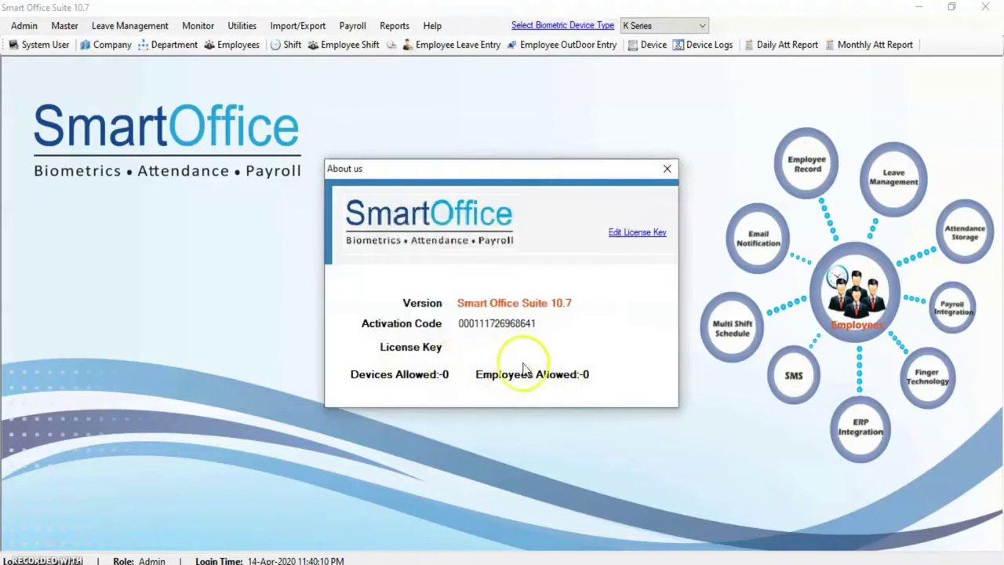
left_click(666, 169)
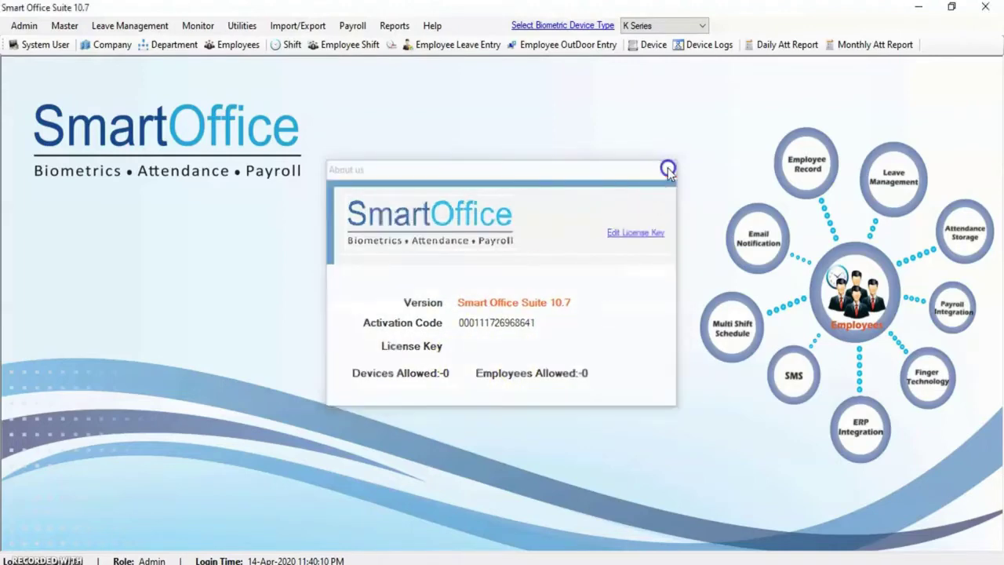
left_click(22, 25)
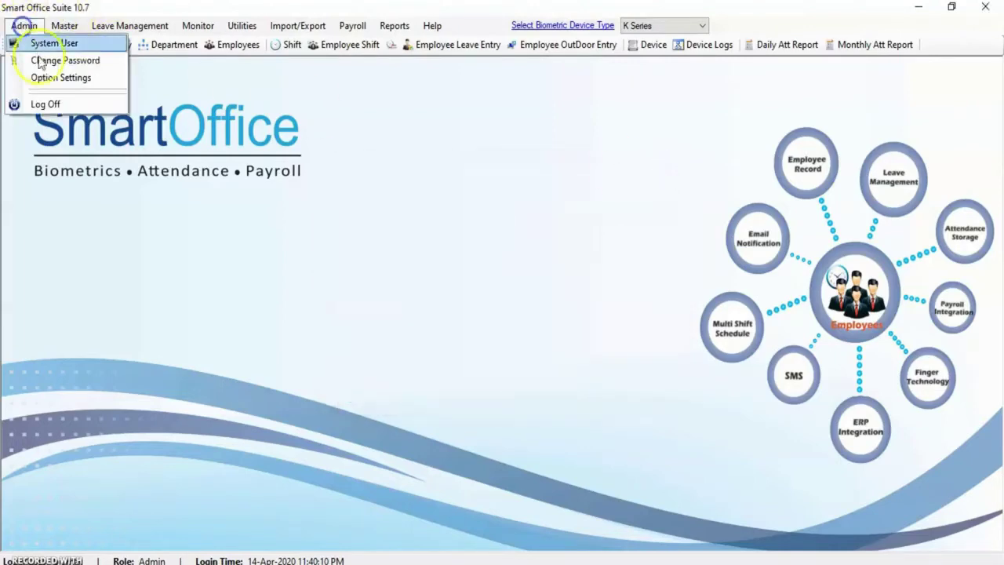
Log off and sign back in as Admin with the account password
left_click(58, 107)
left_click(527, 274)
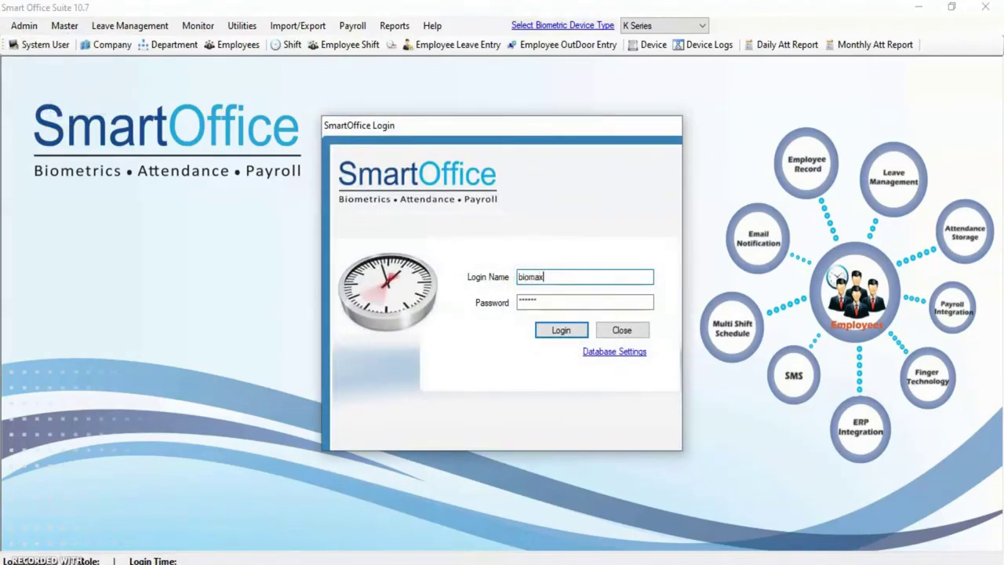
key("Tab")
type("1")
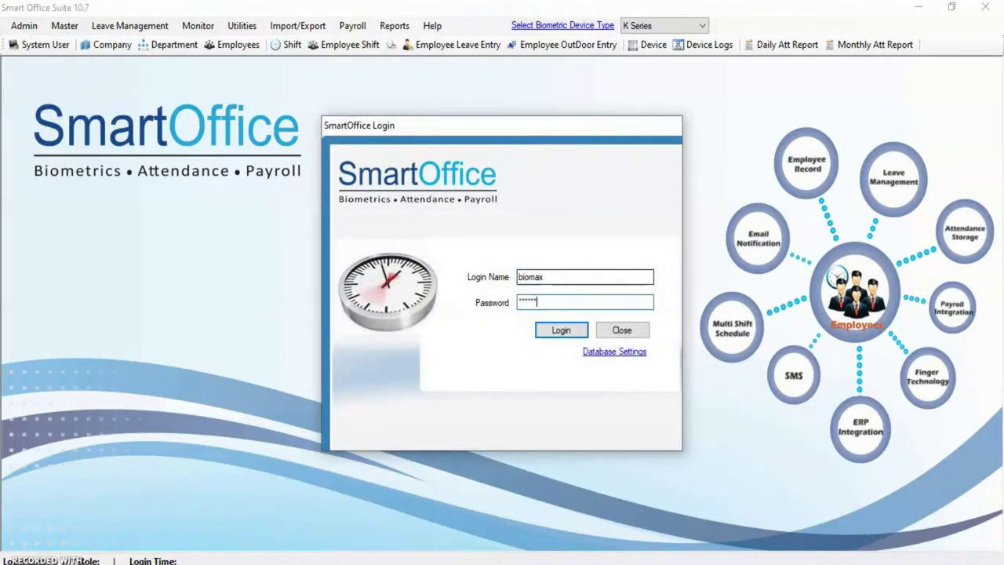
left_click(561, 330)
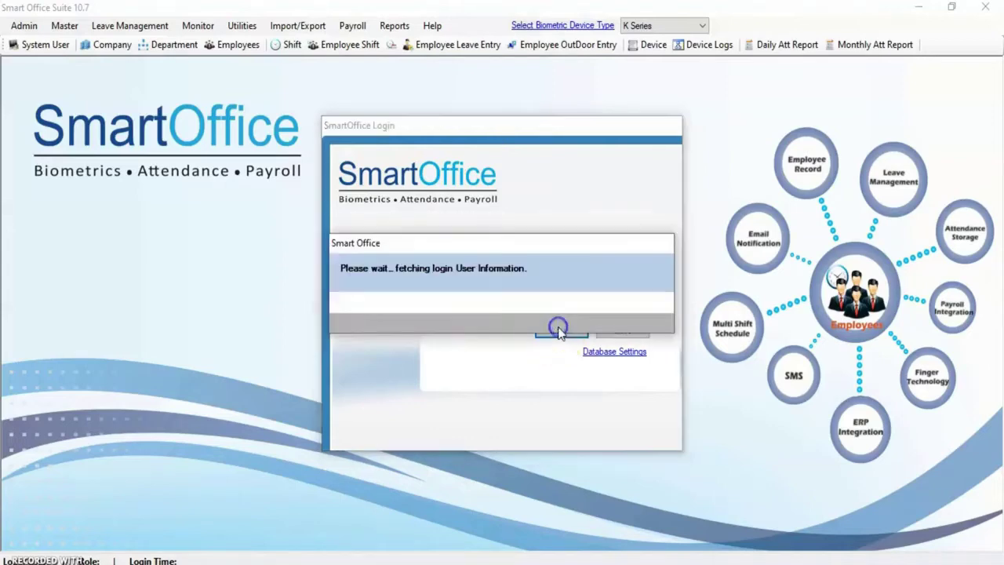
Check in About us that the licence allows 10 devices and 500 employees
left_click(432, 26)
left_click(468, 42)
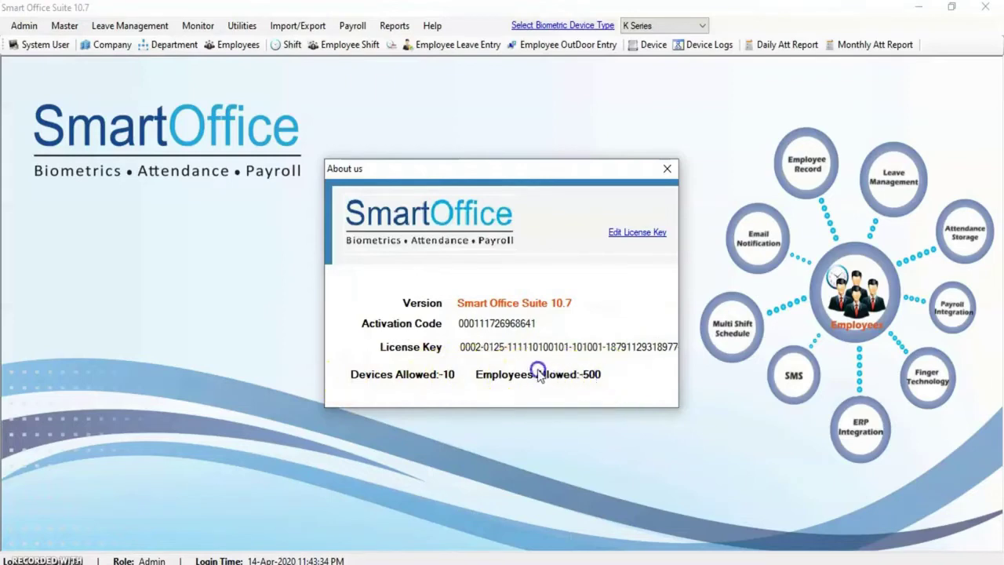
left_click(668, 170)
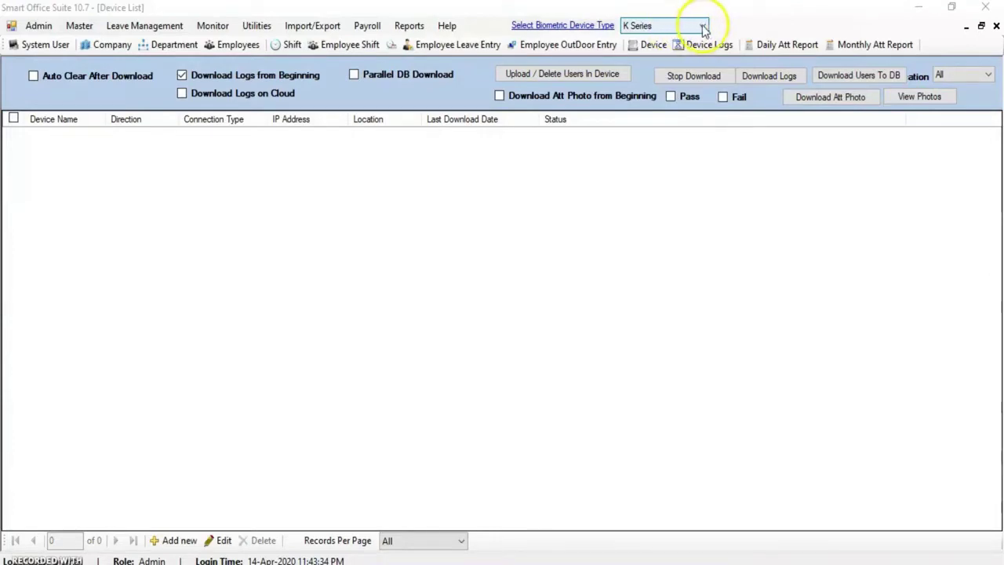
Set the biometric device type to N Series and open the Utilities > Devices list
left_click(704, 29)
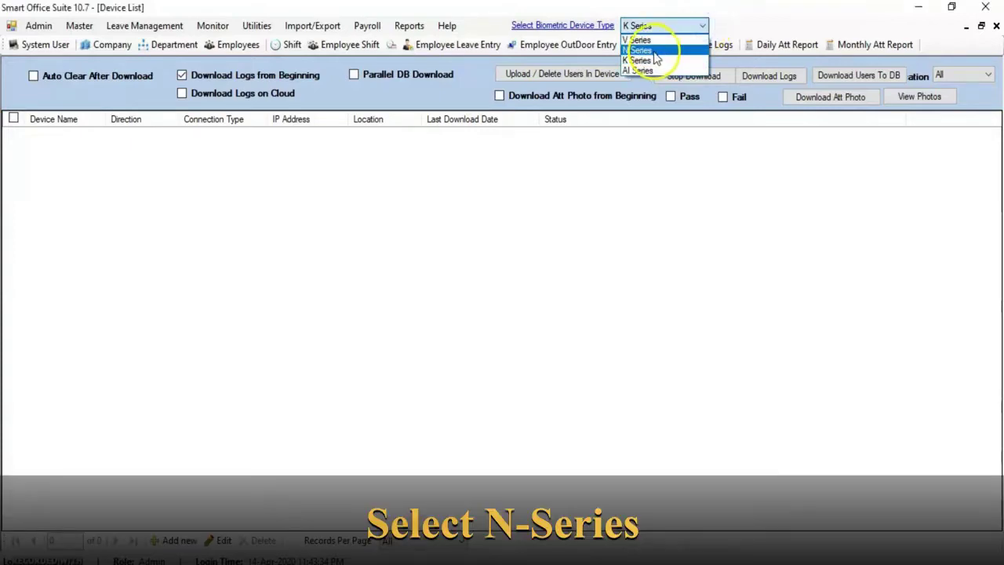
left_click(655, 52)
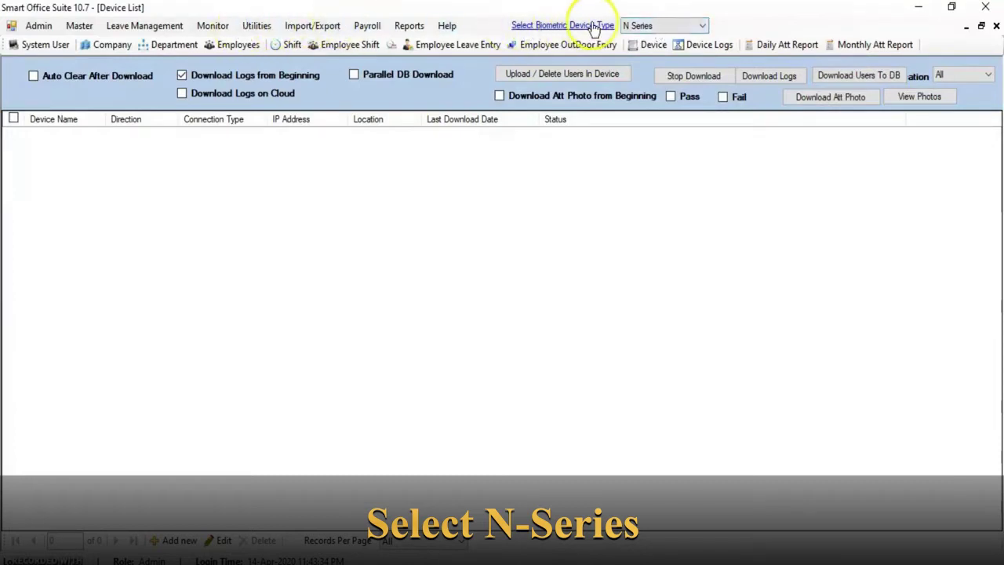
left_click(258, 27)
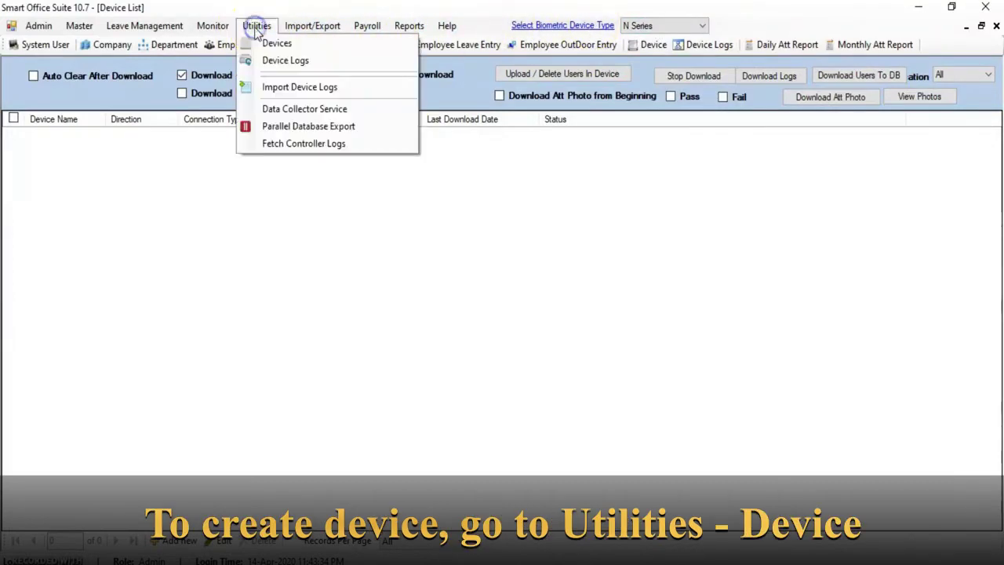
left_click(276, 44)
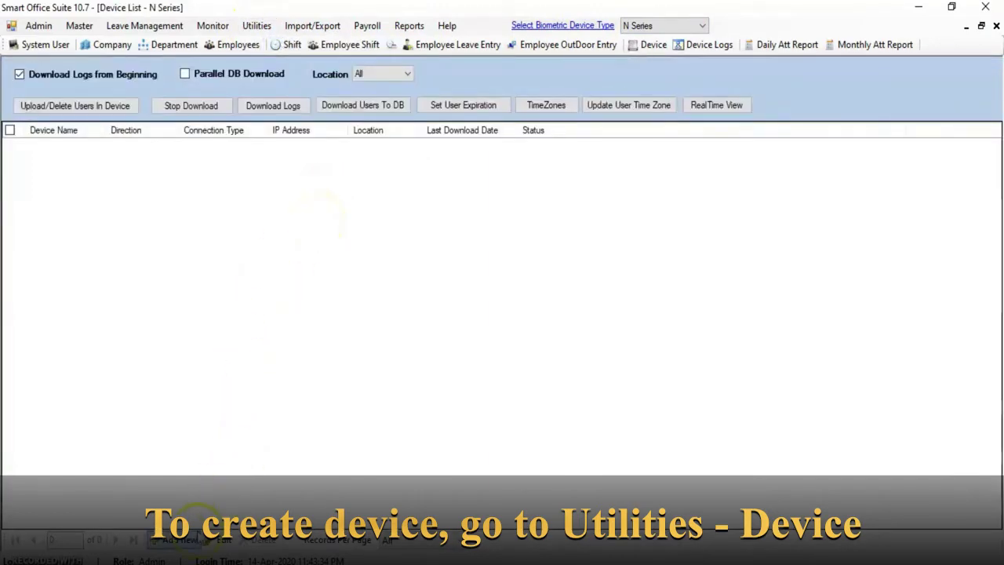
Add a new device named N-BM30W, reusing the name for Short Name and Serial Number
left_click(172, 540)
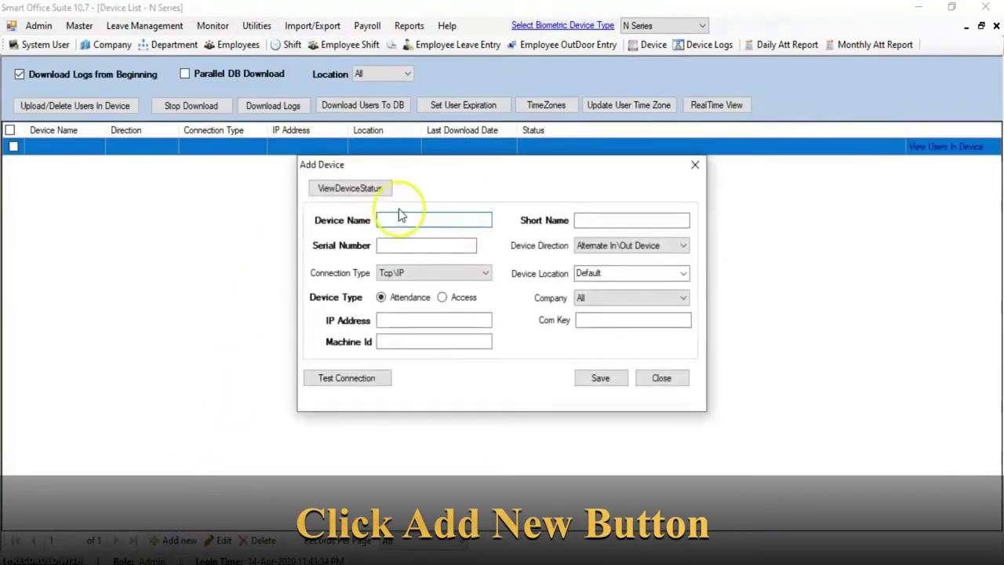
type("N")
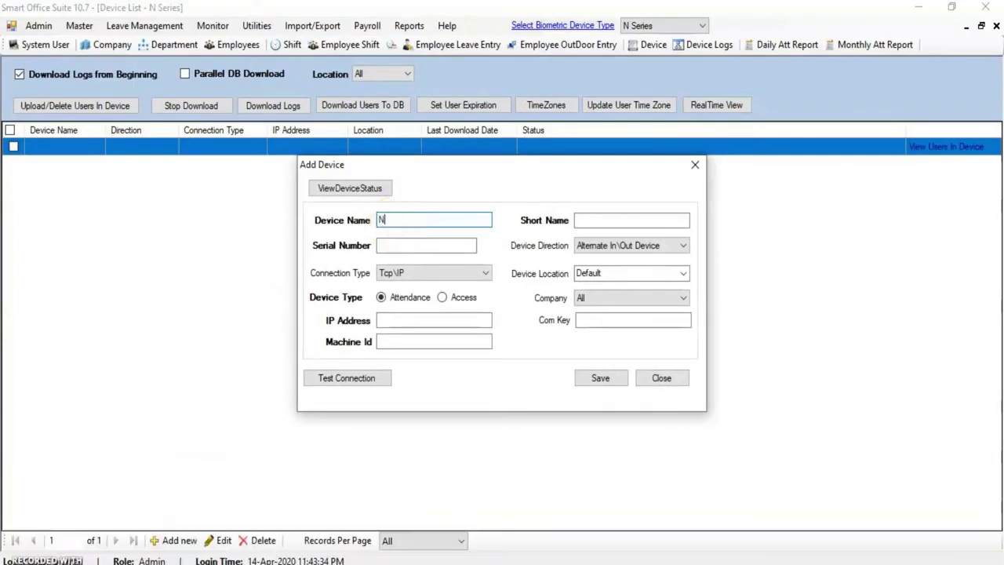
type("-BM30W")
left_click_drag(460, 229, 377, 220)
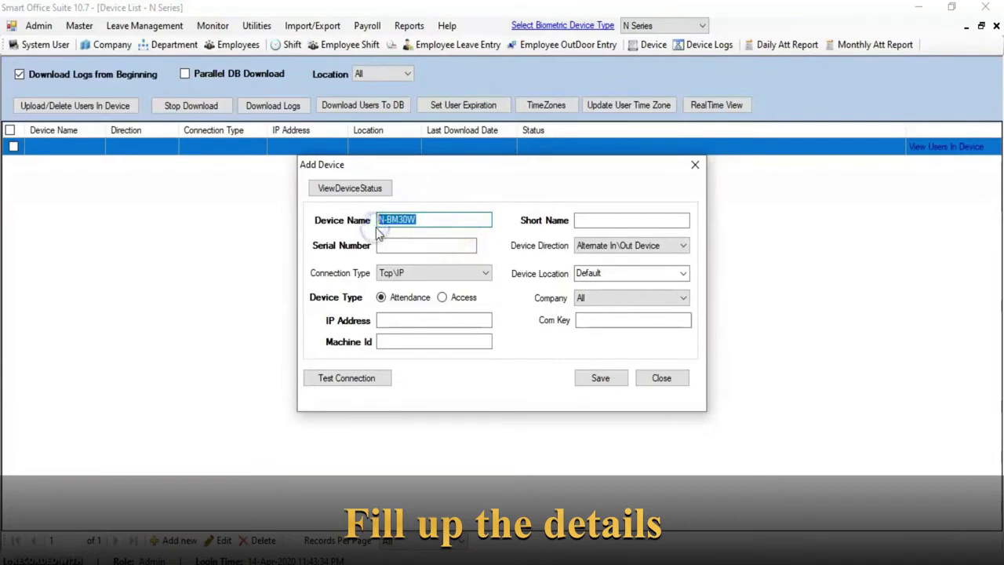
left_click(607, 220)
key("ctrl+v")
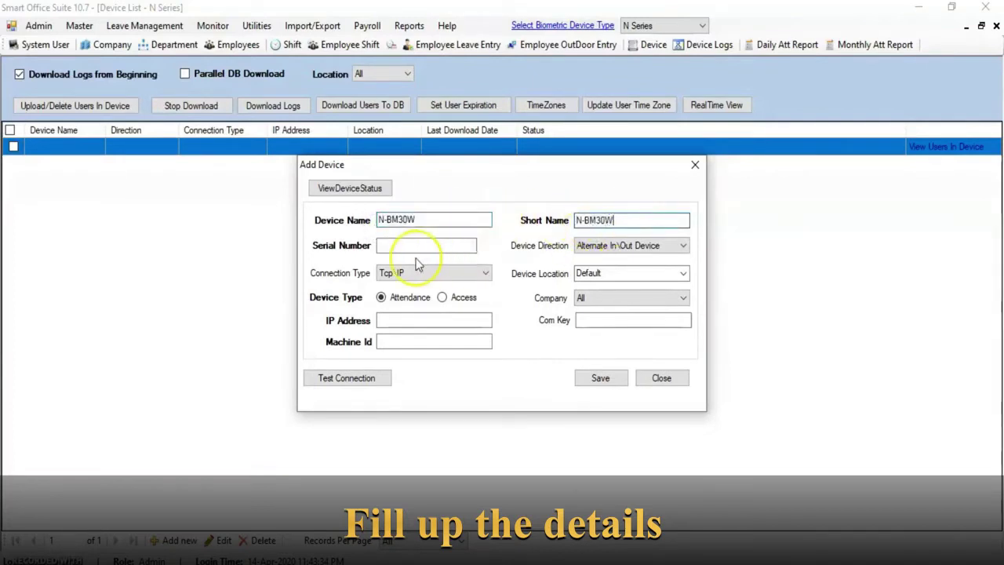
left_click(408, 245)
key("ctrl+v")
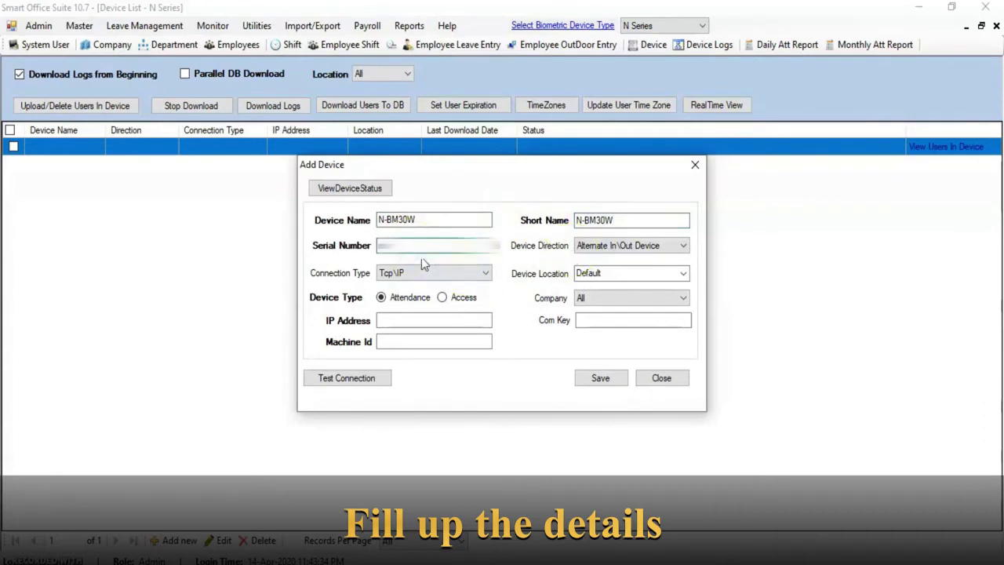
key("ctrl+v")
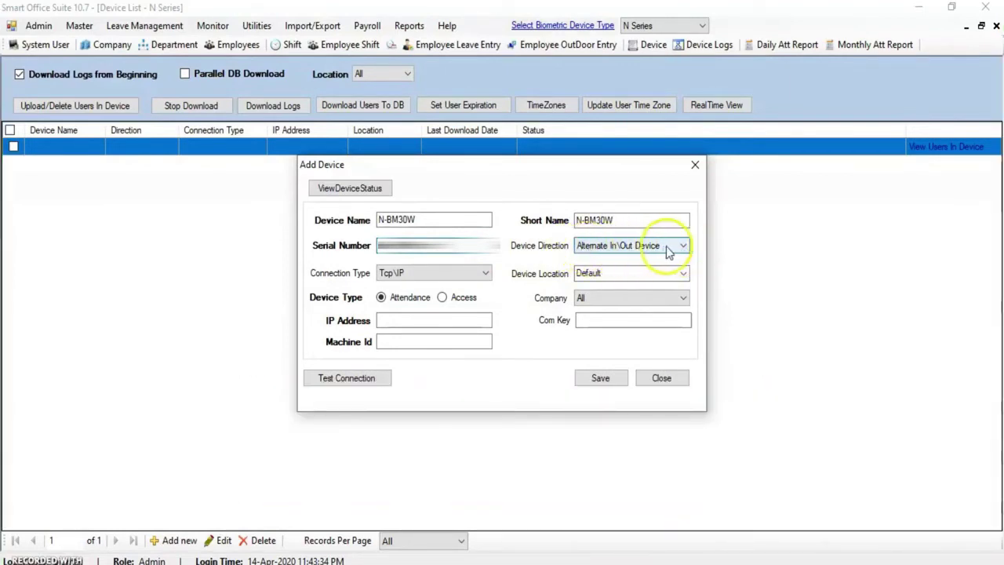
Set the device direction to Alternate In\Out Device
left_click(682, 247)
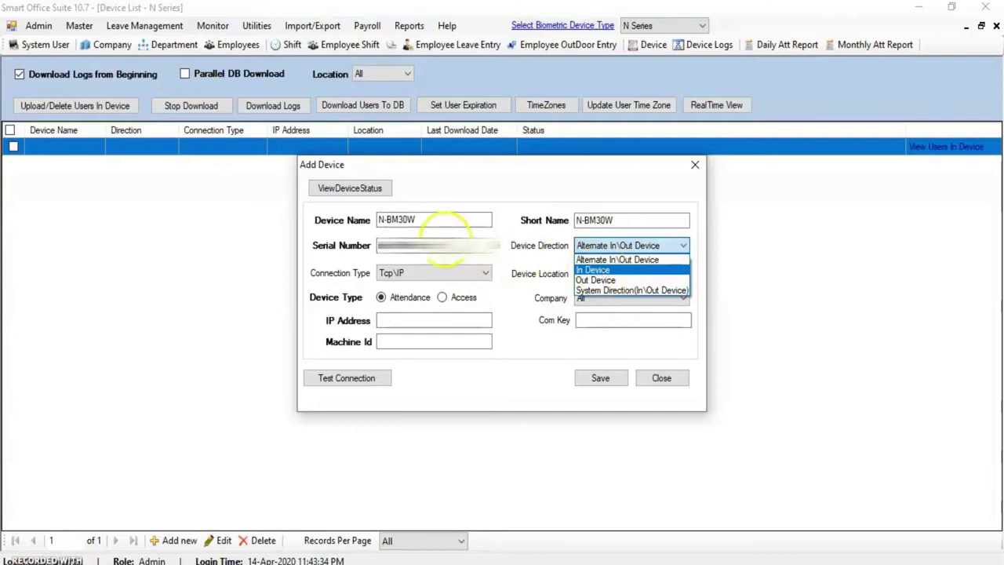
left_click(486, 244)
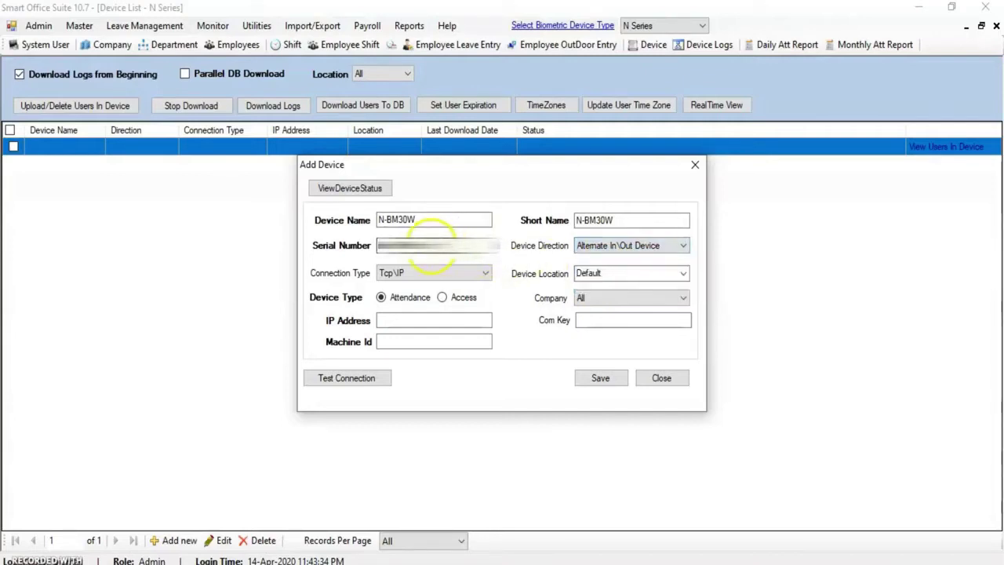
left_click_drag(470, 246, 369, 247)
left_click(685, 247)
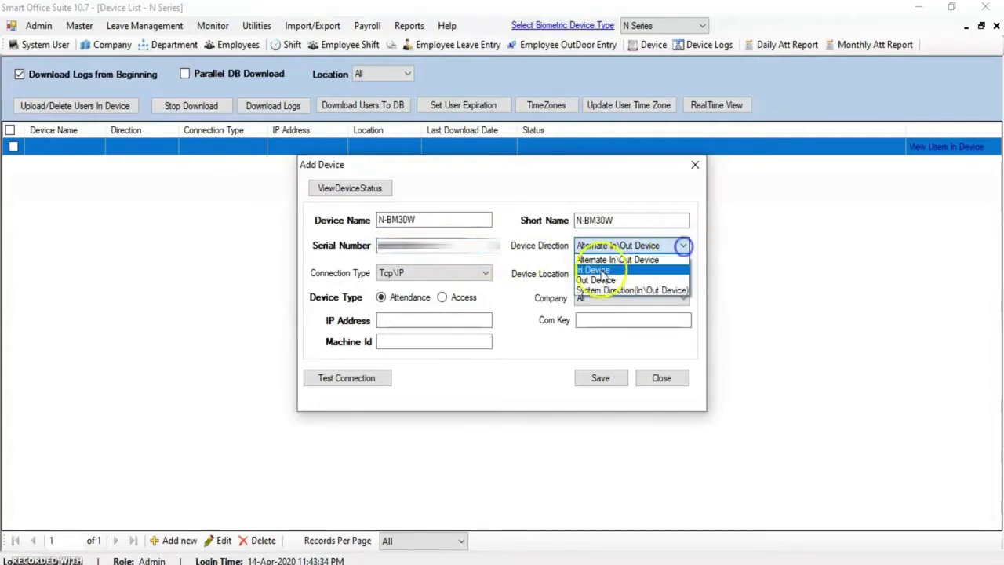
left_click(599, 271)
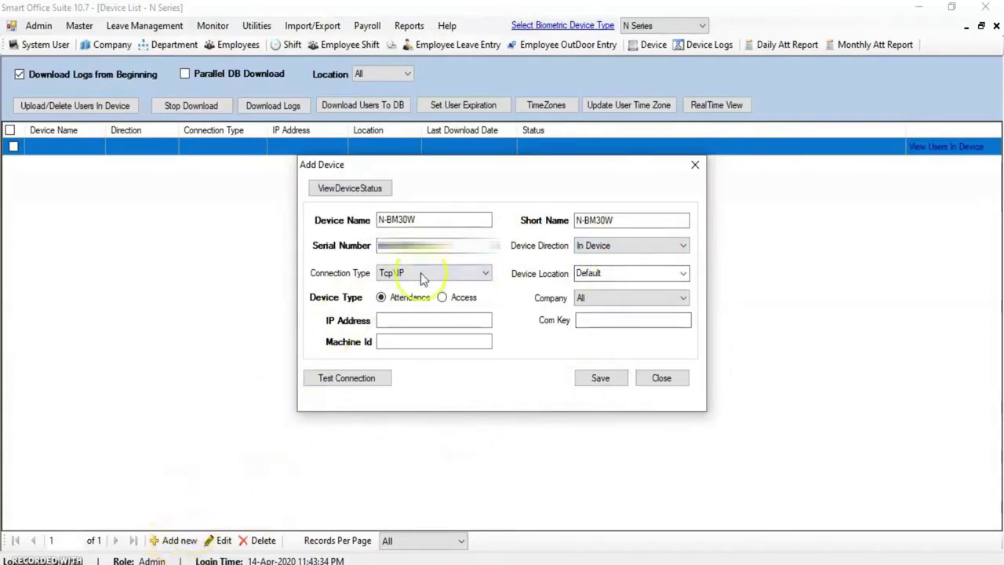
double_click(393, 240)
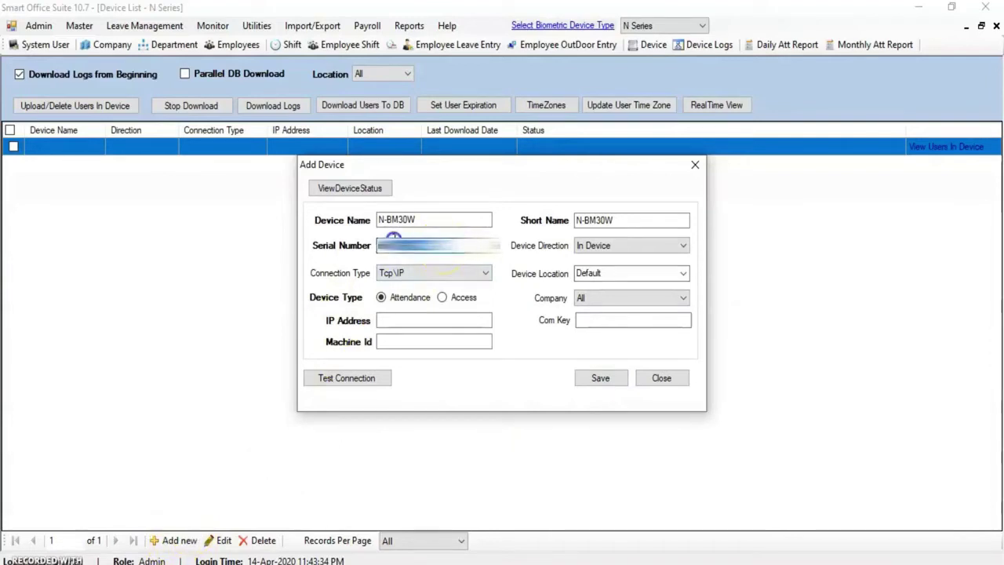
left_click(679, 246)
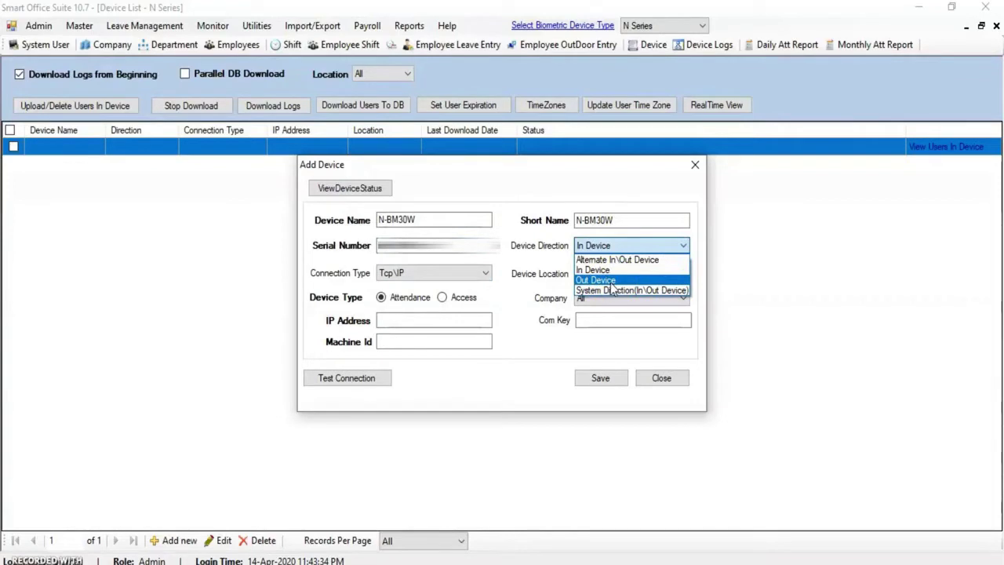
left_click(515, 318)
left_click(448, 321)
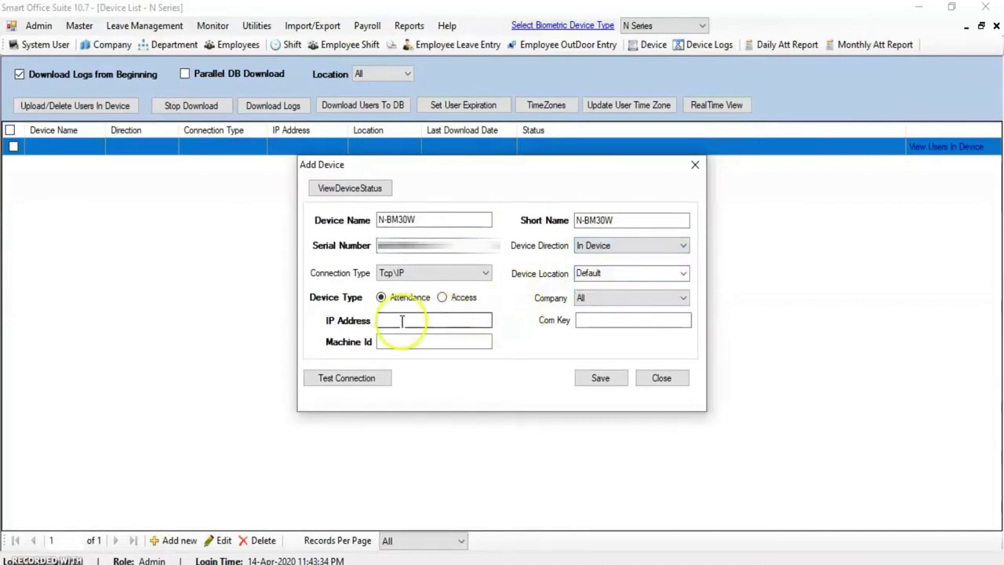
left_click(635, 245)
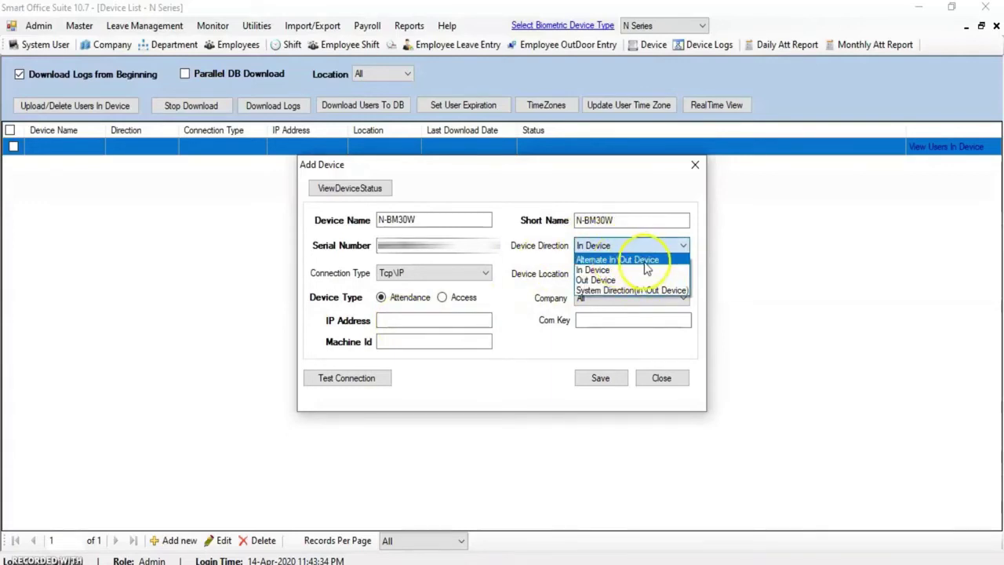
left_click(646, 263)
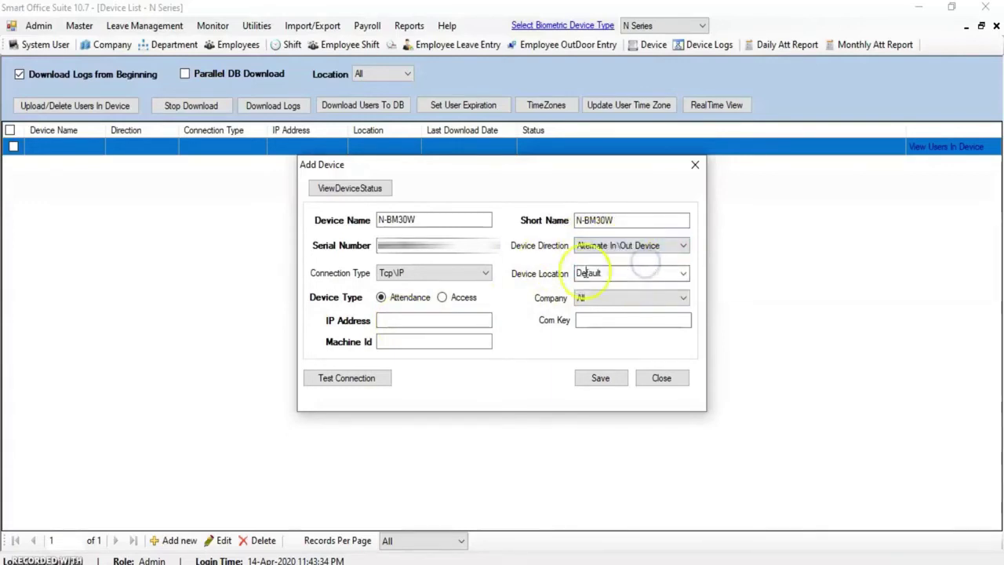
Use Tcp\IP at 192.168.0.107, test the connection successfully, and save the device
left_click(486, 273)
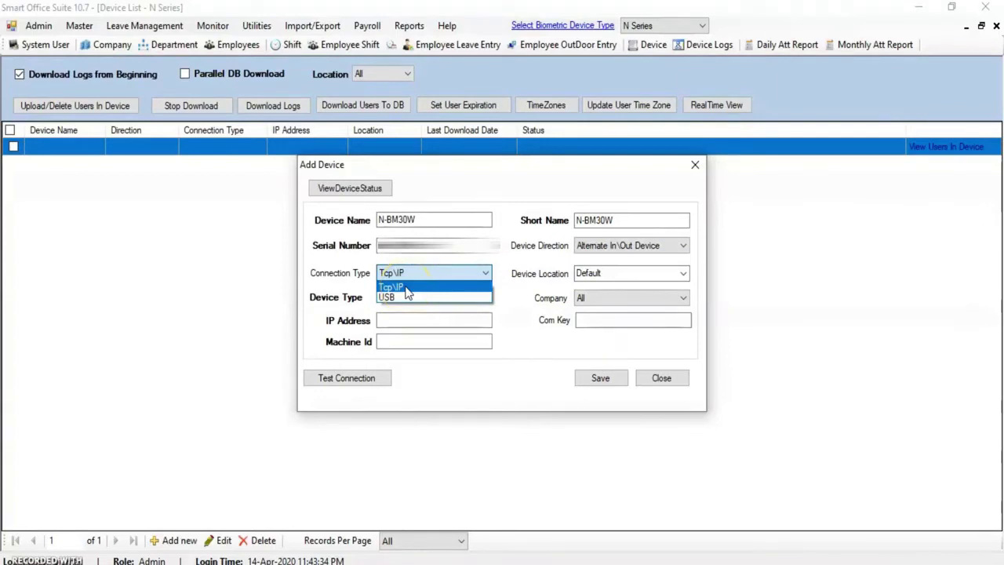
left_click(404, 287)
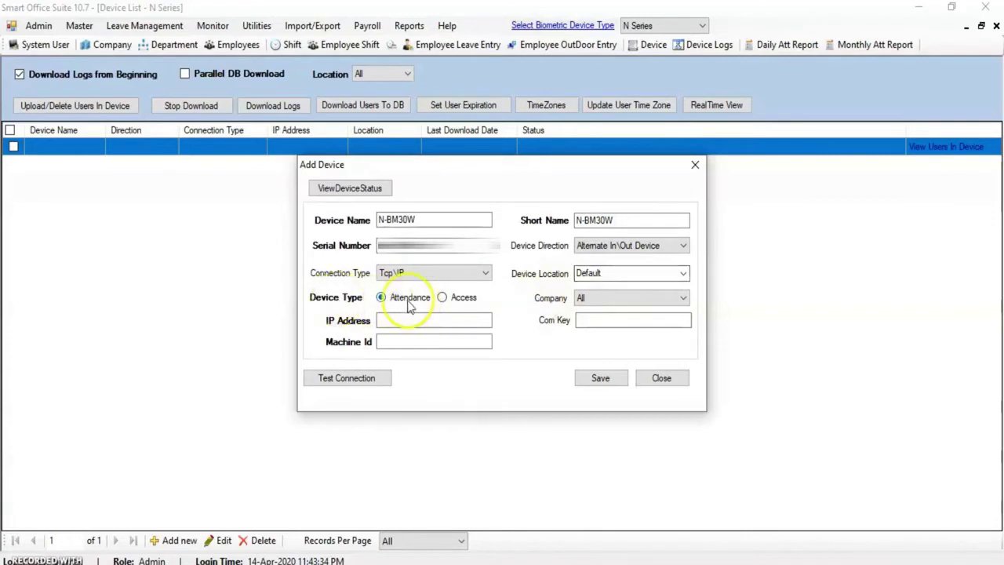
left_click(386, 320)
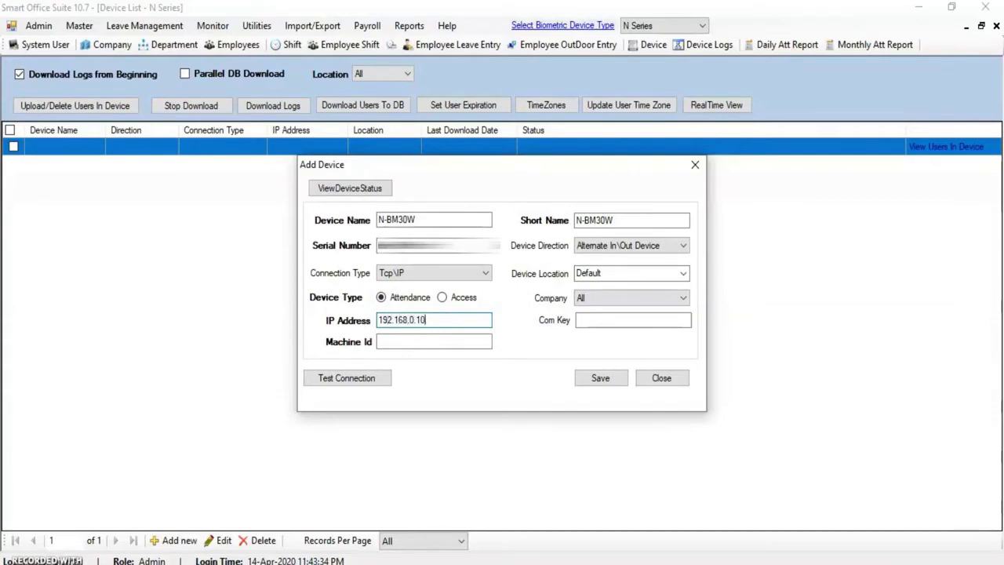
left_click(339, 379)
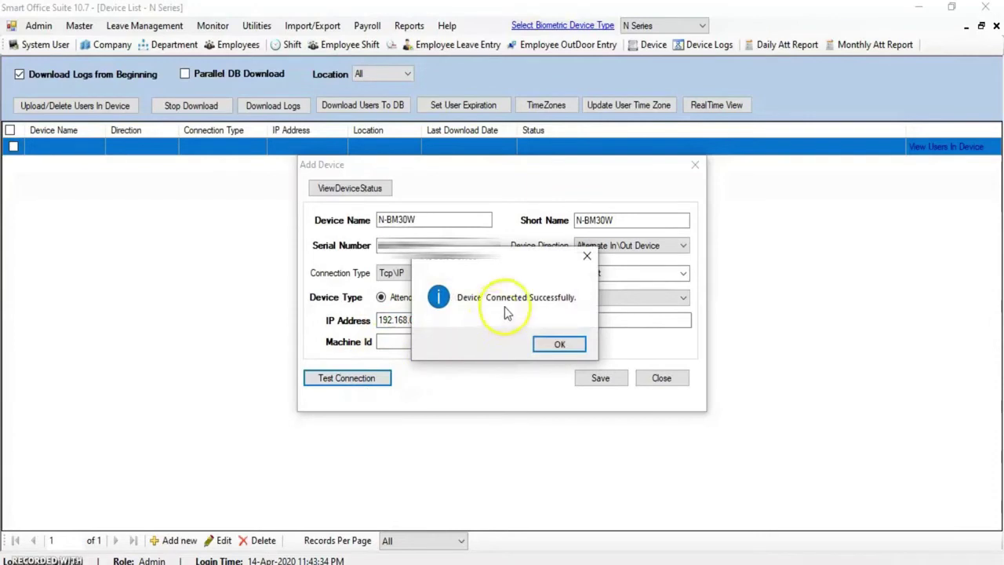
left_click(563, 348)
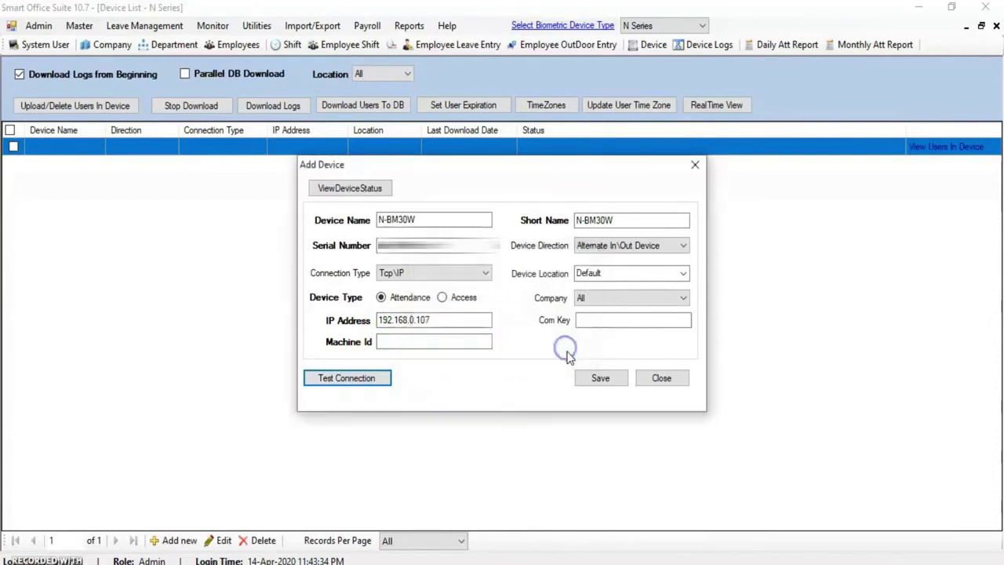
left_click(600, 380)
Confirm the device addition and download attendance logs from N-BM30W until completed
left_click(550, 345)
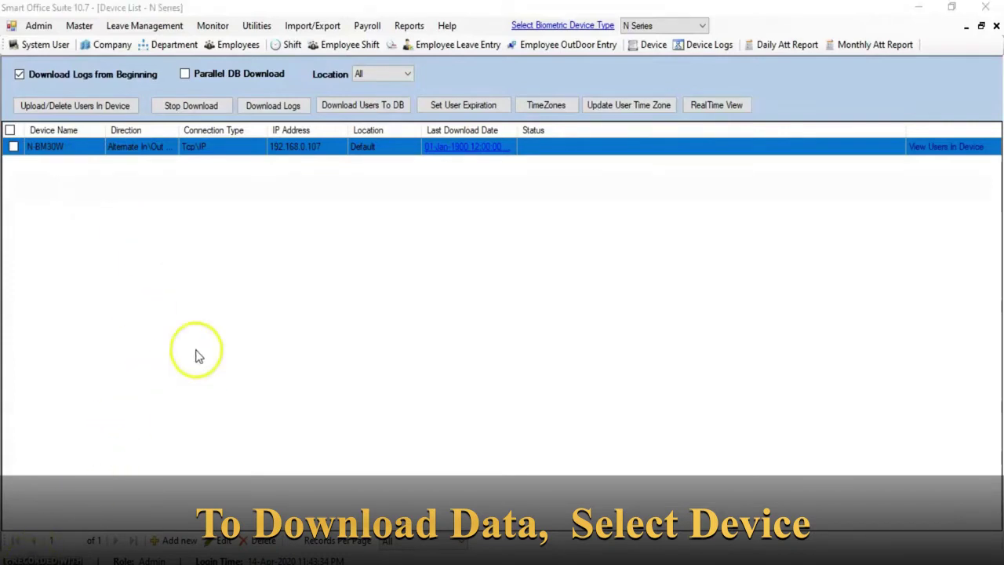
left_click(13, 147)
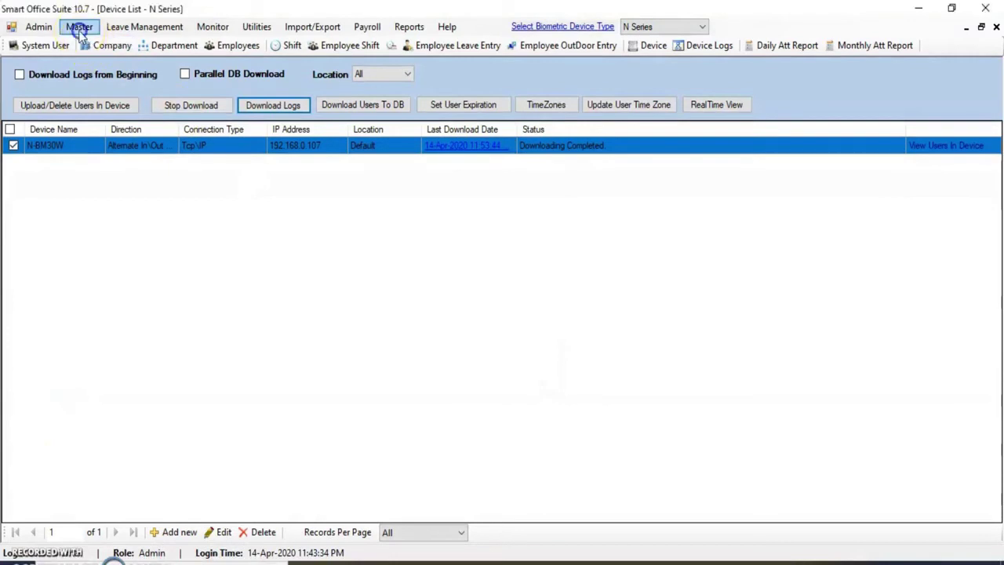
left_click(78, 28)
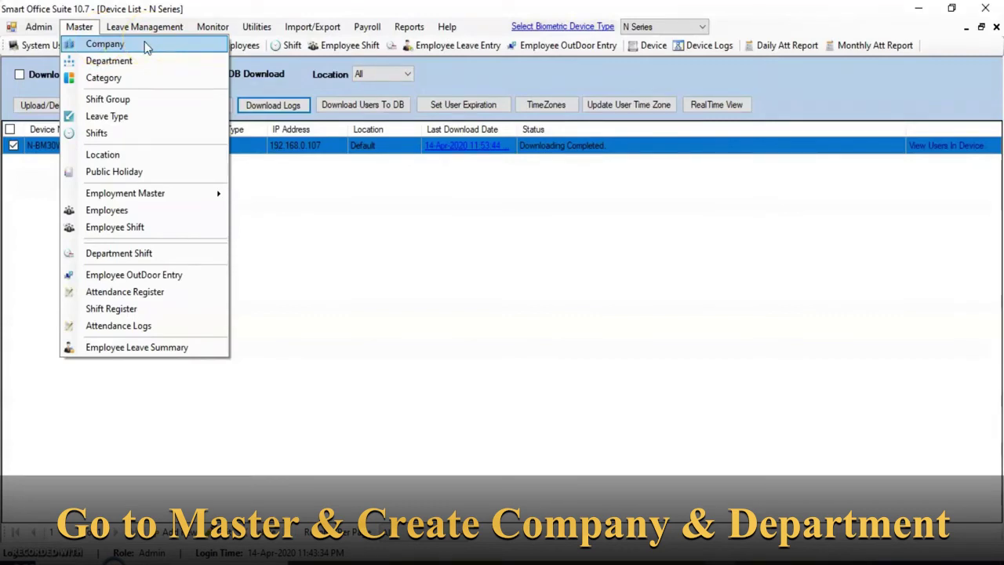
Rename DefaultCompany to ABC with short name ABC and the company e-mail, and update it
left_click(117, 47)
left_click(118, 47)
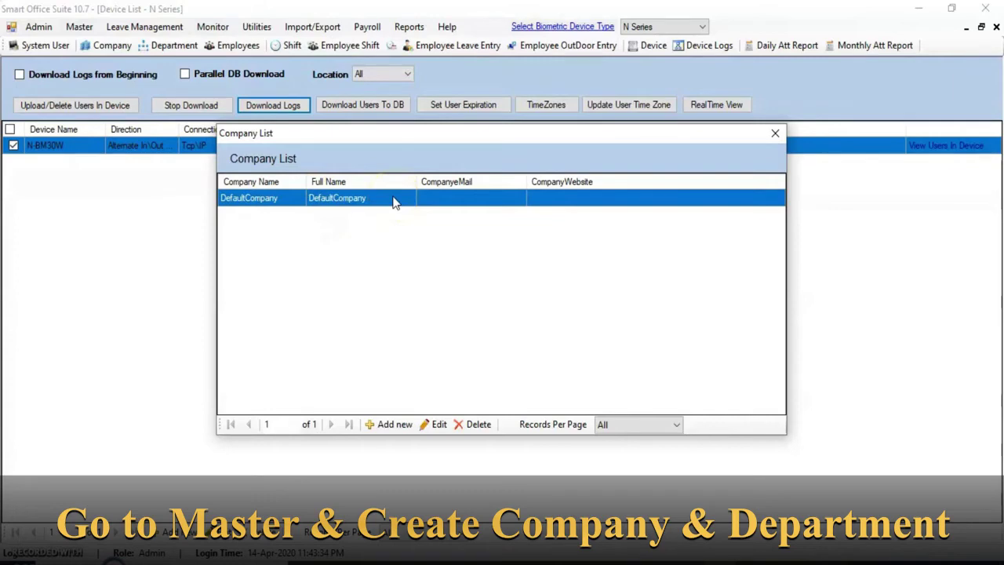
left_click(433, 425)
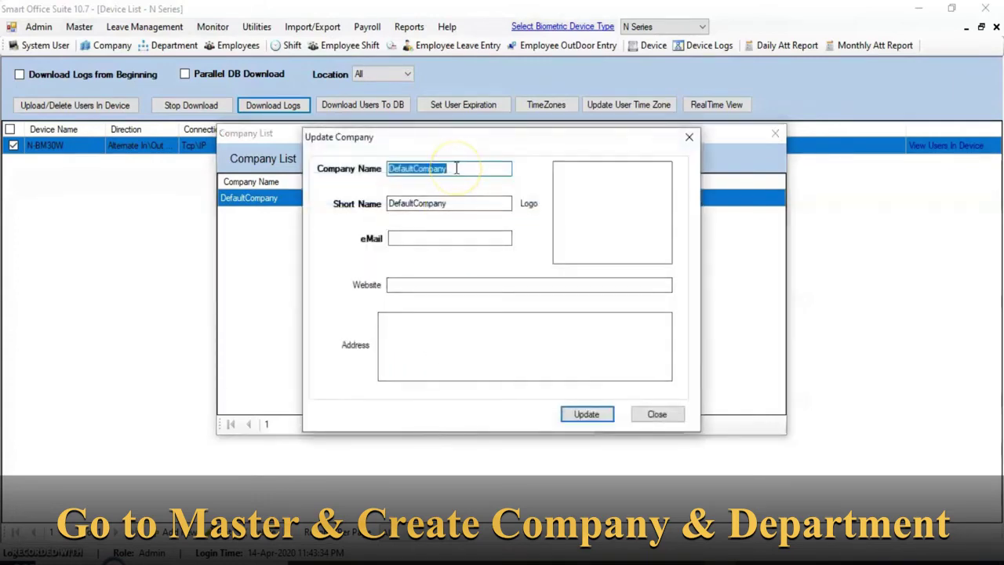
type("ABC")
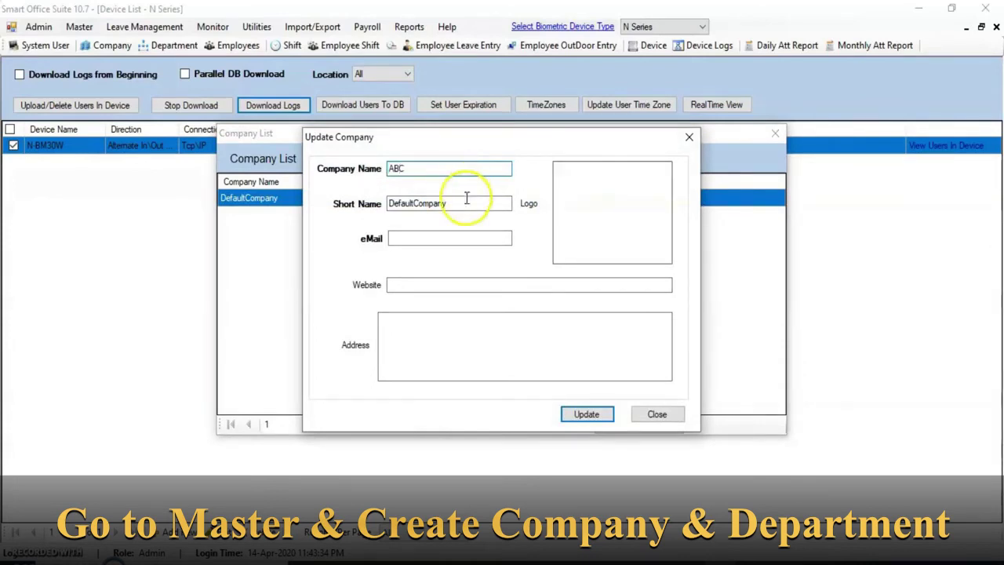
left_click(399, 169)
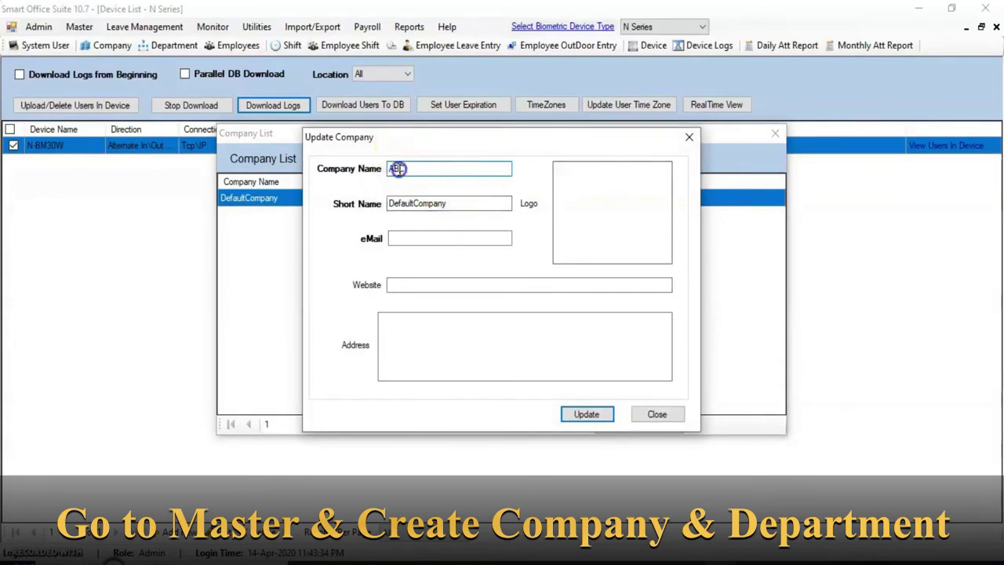
double_click(444, 204)
type("ABC")
left_click(430, 237)
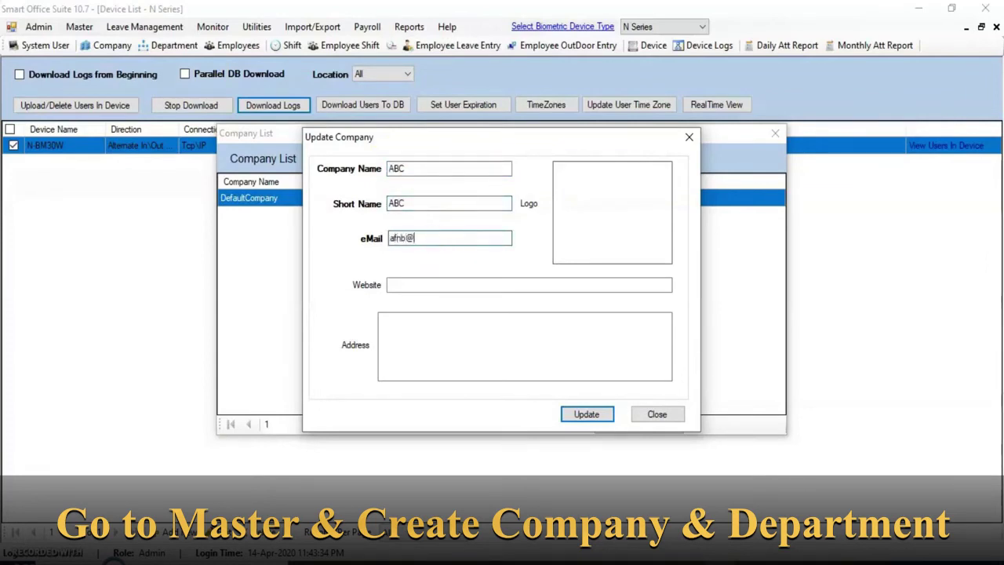
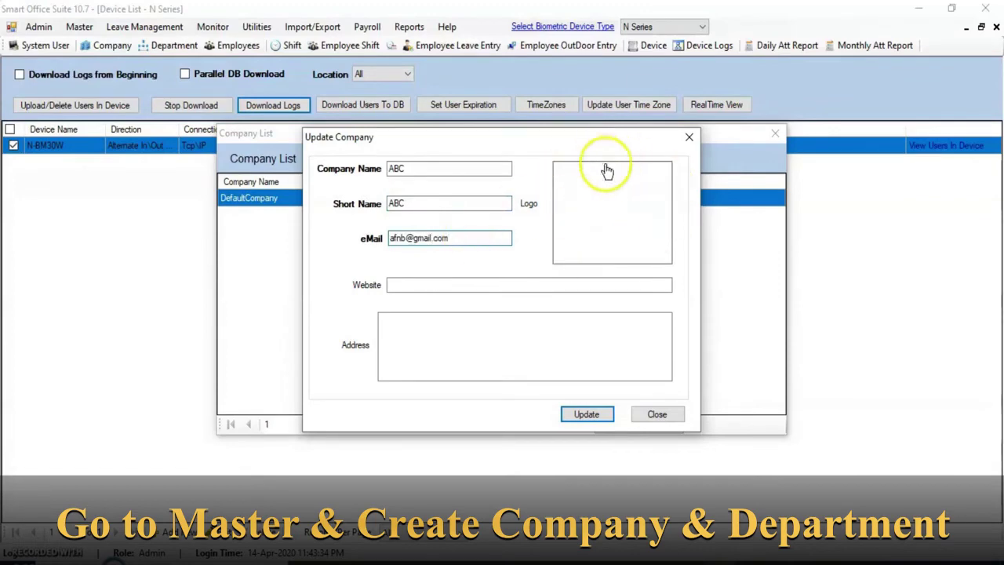
left_click(584, 414)
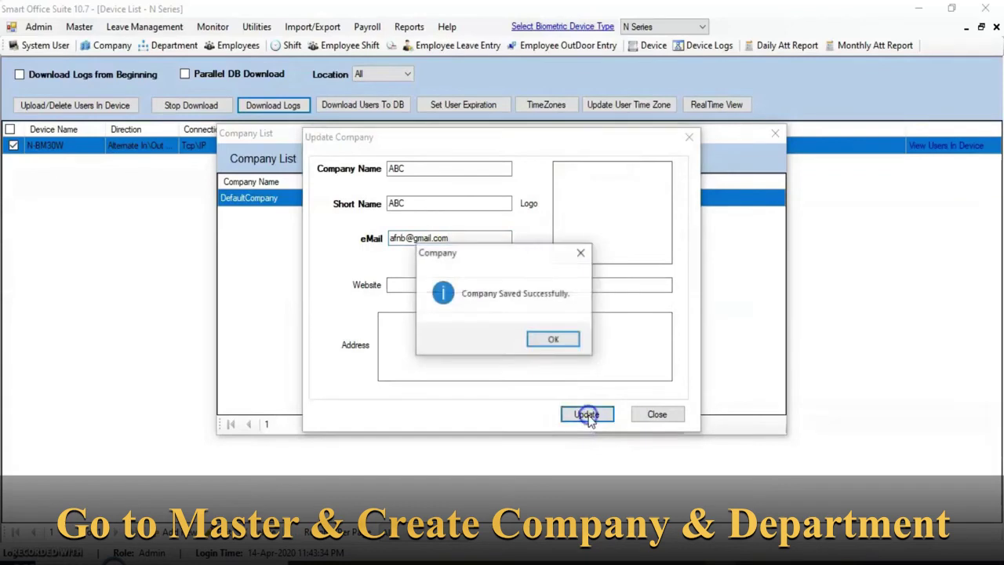
left_click(554, 341)
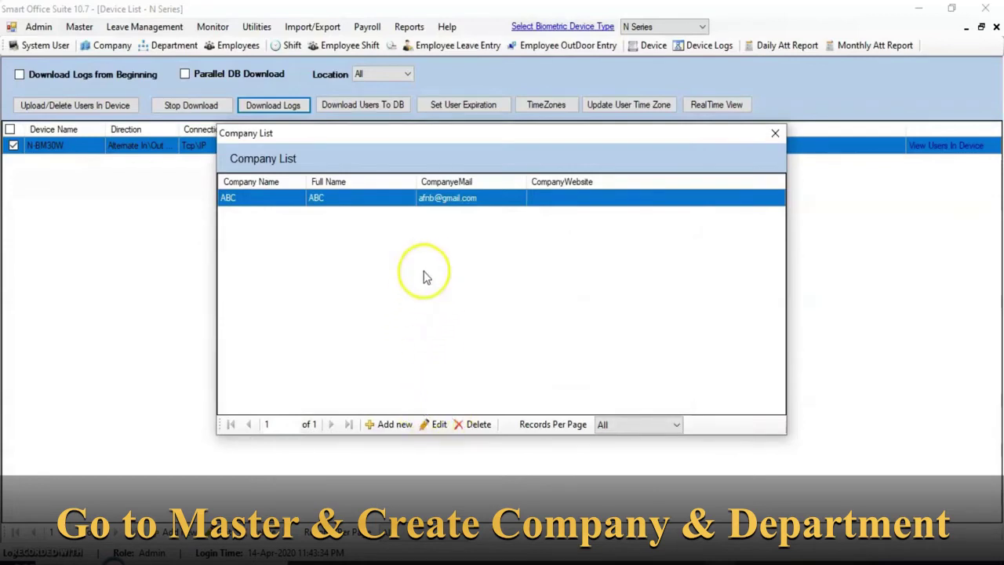
Cancel the new-company form and close the Company List
left_click(389, 428)
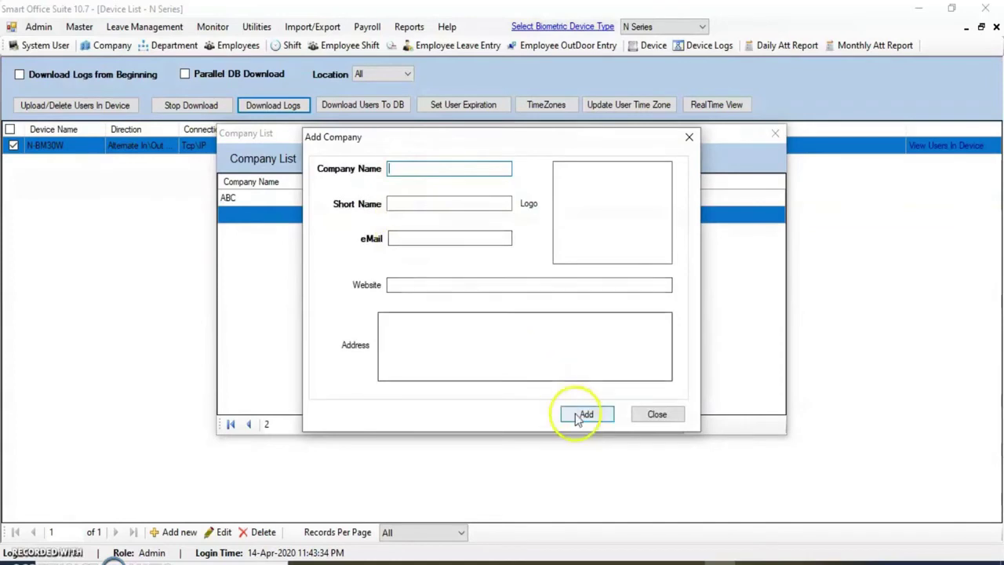
left_click(657, 415)
left_click(775, 133)
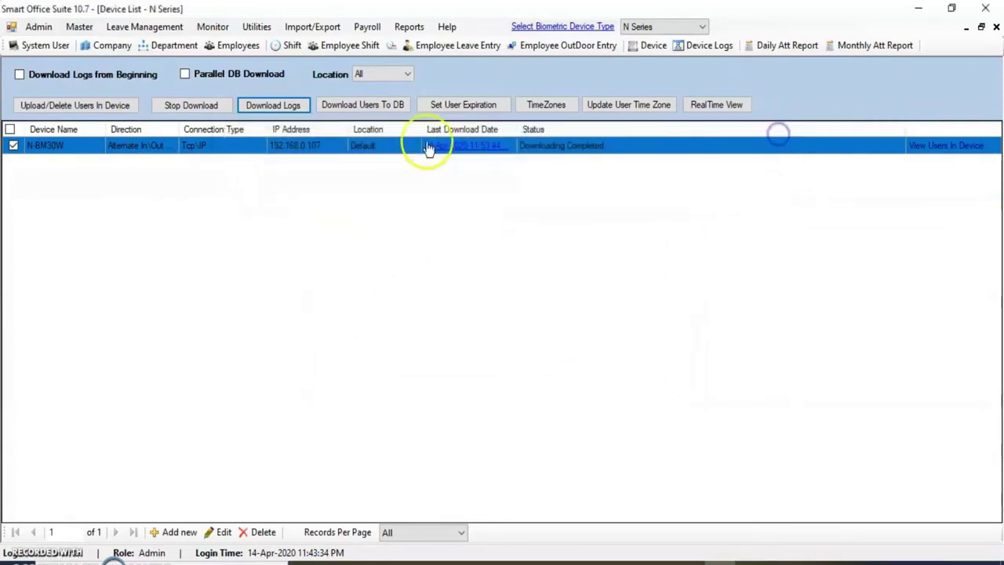
Rename DefaultDepartment to Accounts with short name Accounts
left_click(77, 27)
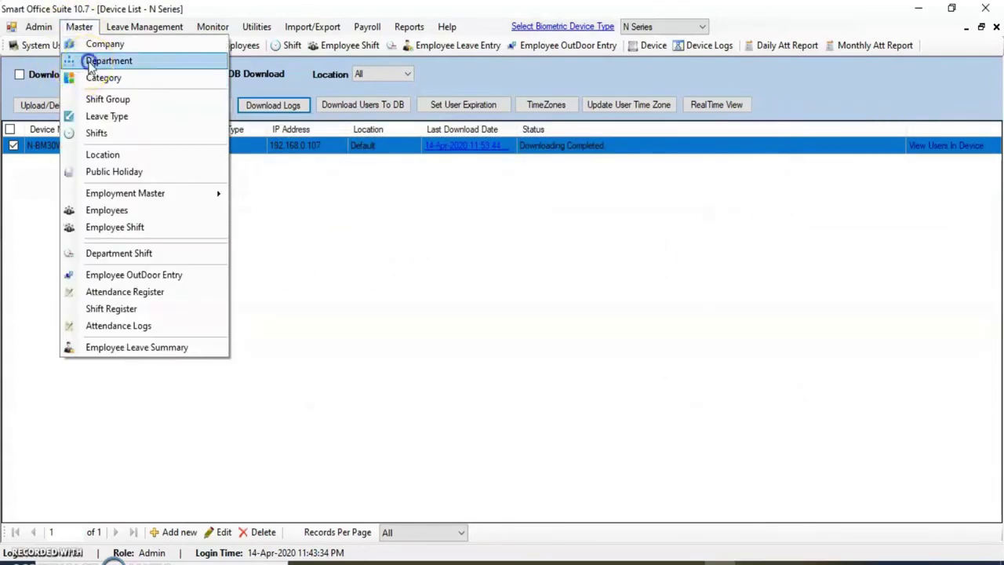
left_click(88, 60)
left_click(401, 225)
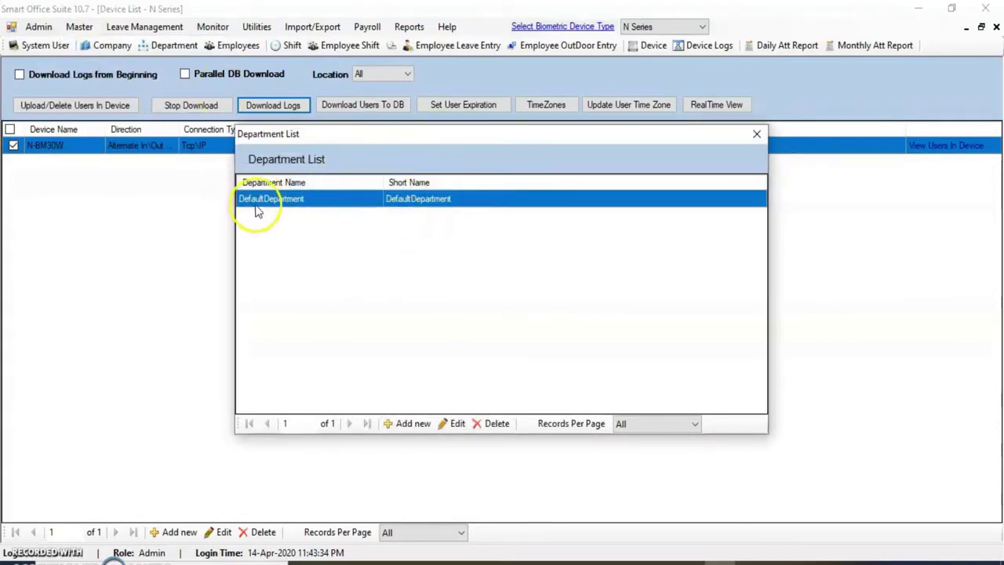
left_click(454, 423)
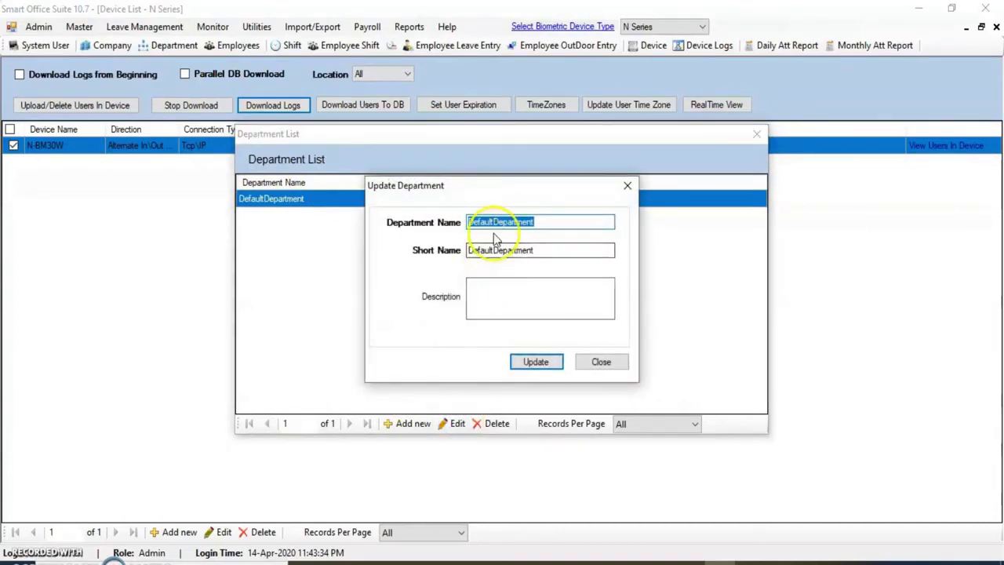
type("N")
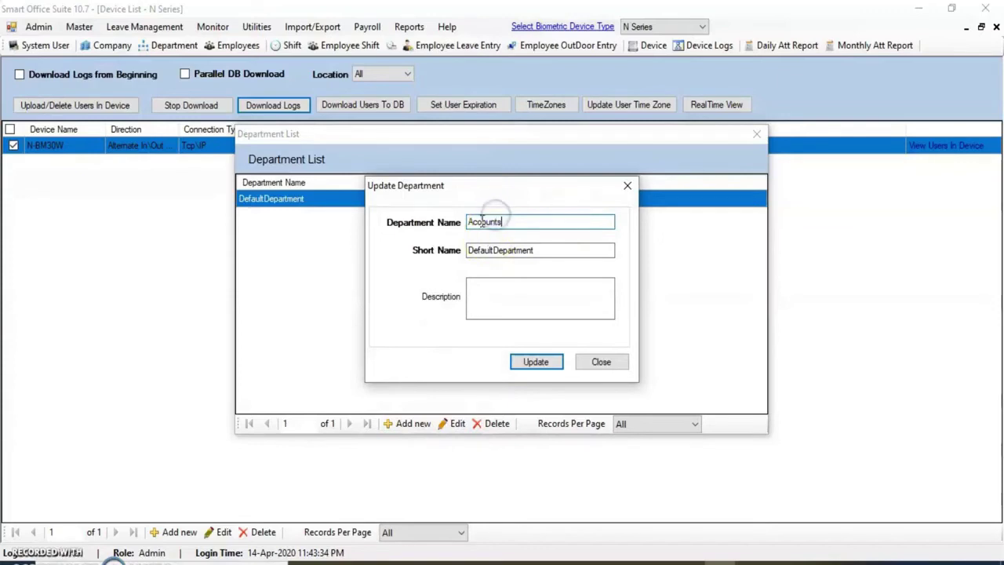
double_click(497, 251)
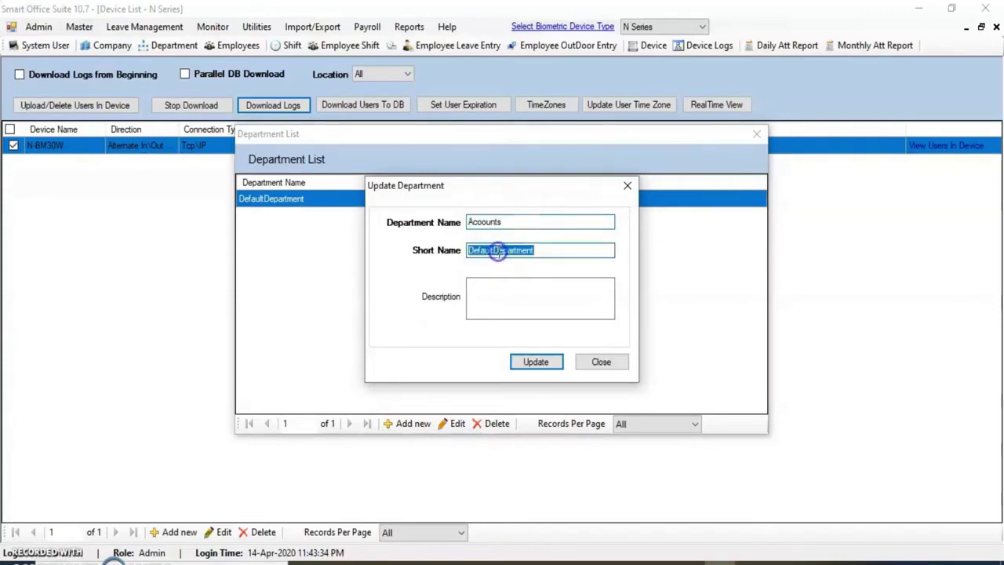
type("Accounts")
left_click(540, 364)
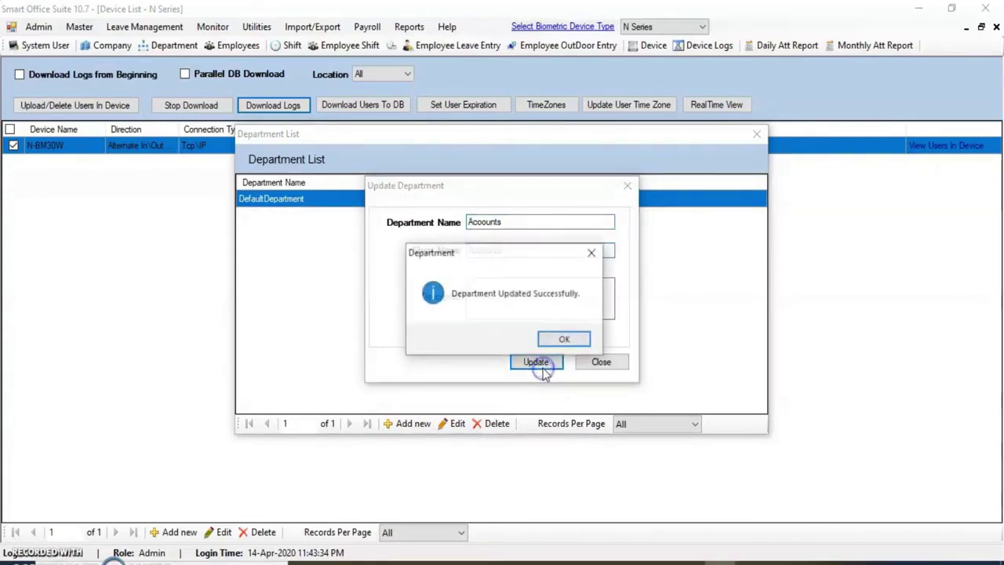
left_click(560, 337)
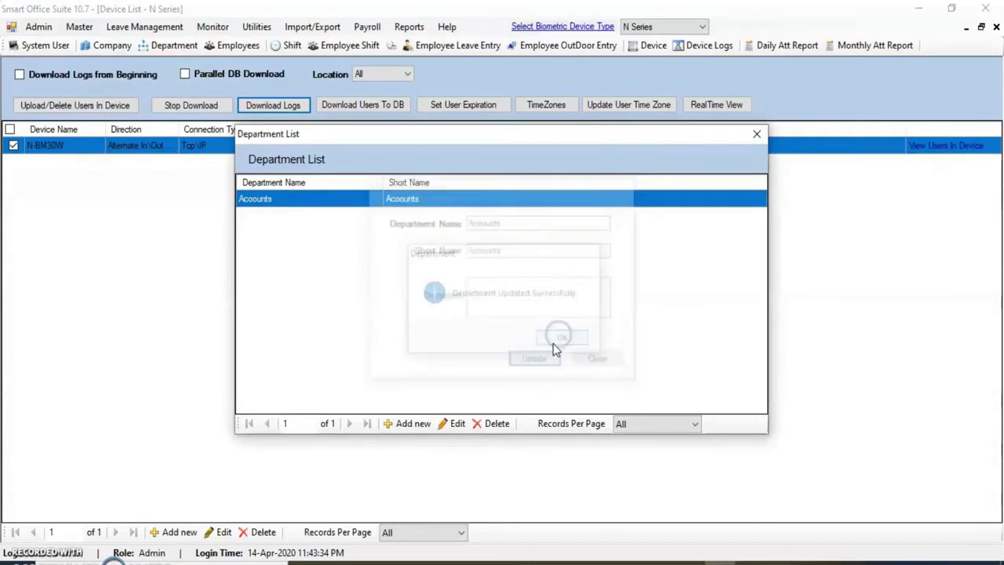
Add a Sales department with short name Sales and close the department list
left_click(408, 425)
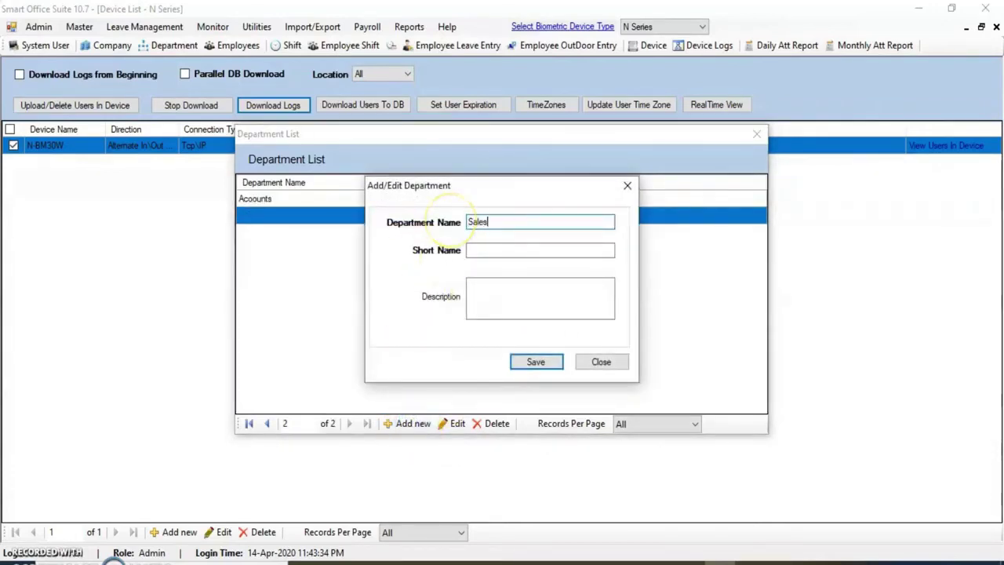
left_click(472, 224)
left_click(484, 253)
type("Sales")
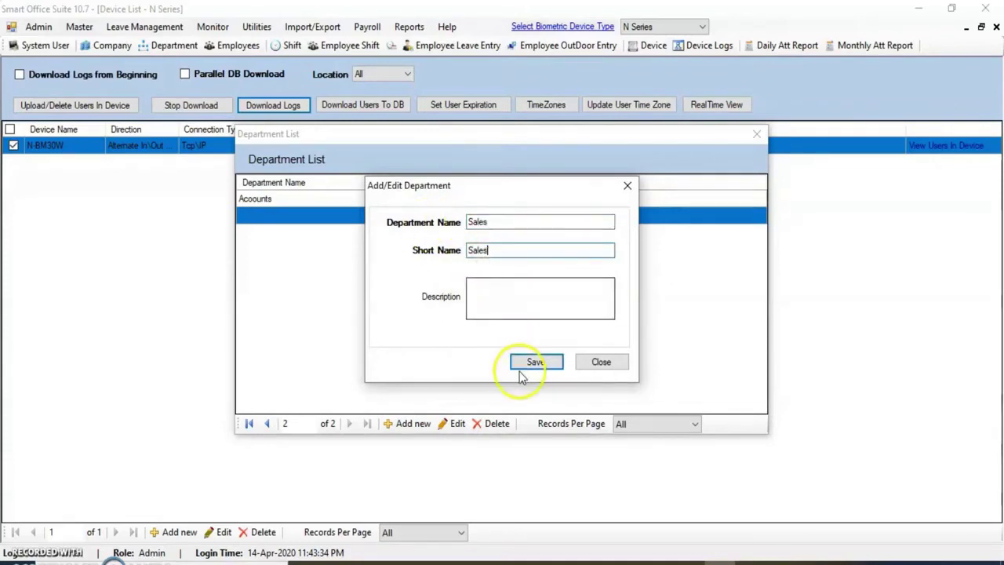
left_click(520, 369)
left_click(548, 339)
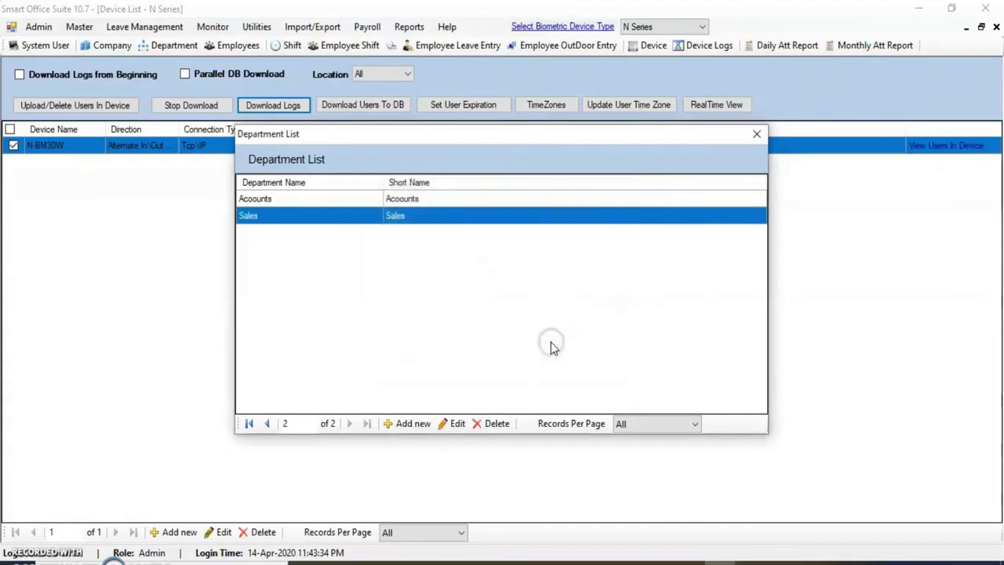
left_click(467, 330)
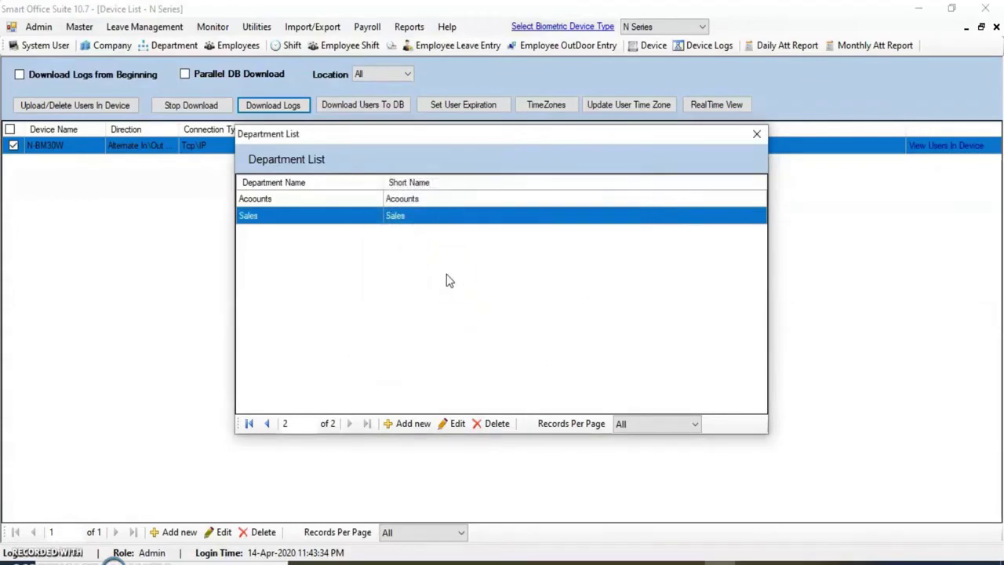
left_click(757, 138)
left_click(79, 26)
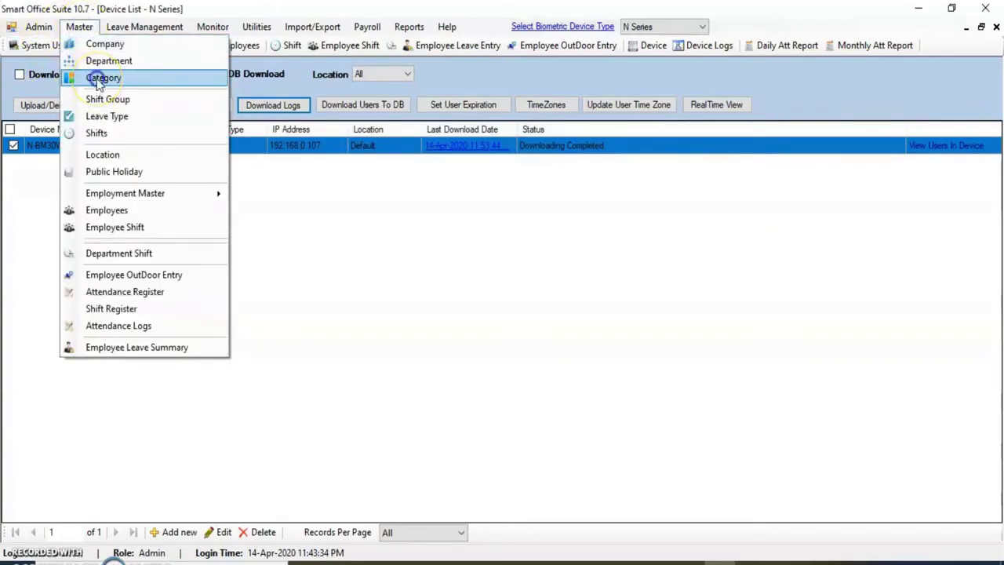
Edit DefaultCategory and set its overtime formula to Out Punch - Shift End Time
left_click(101, 78)
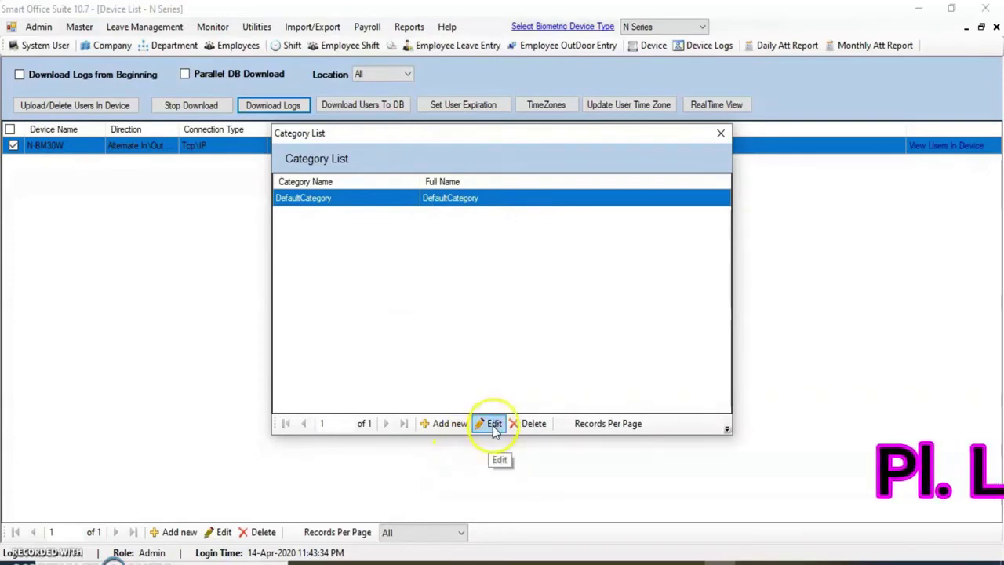
left_click(493, 424)
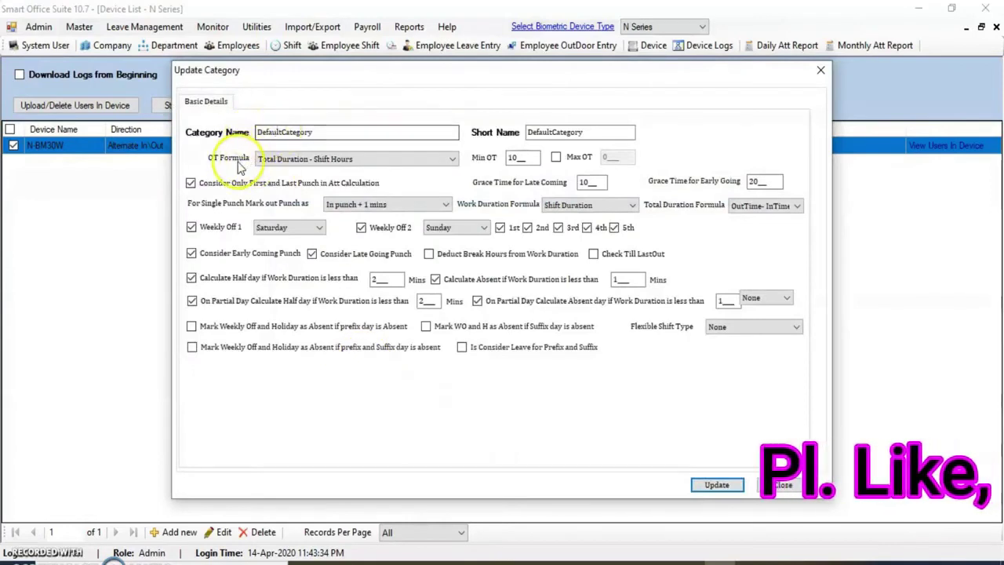
left_click(453, 160)
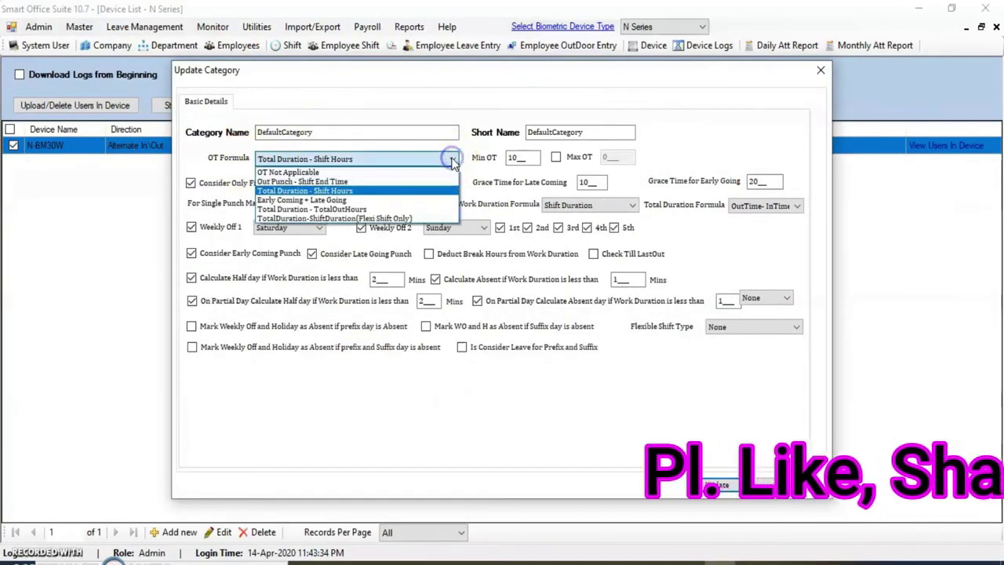
left_click(292, 172)
left_click(453, 159)
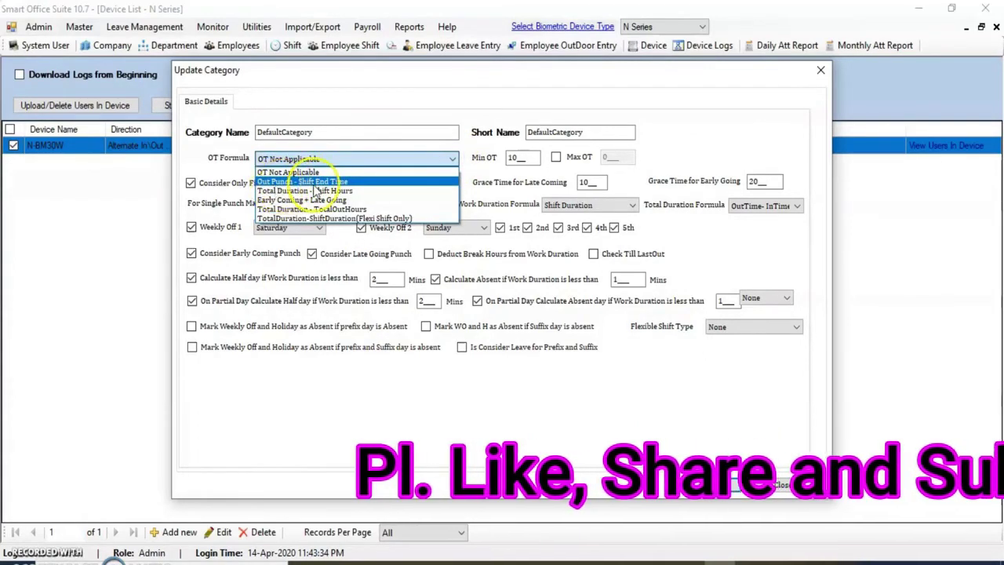
left_click(335, 182)
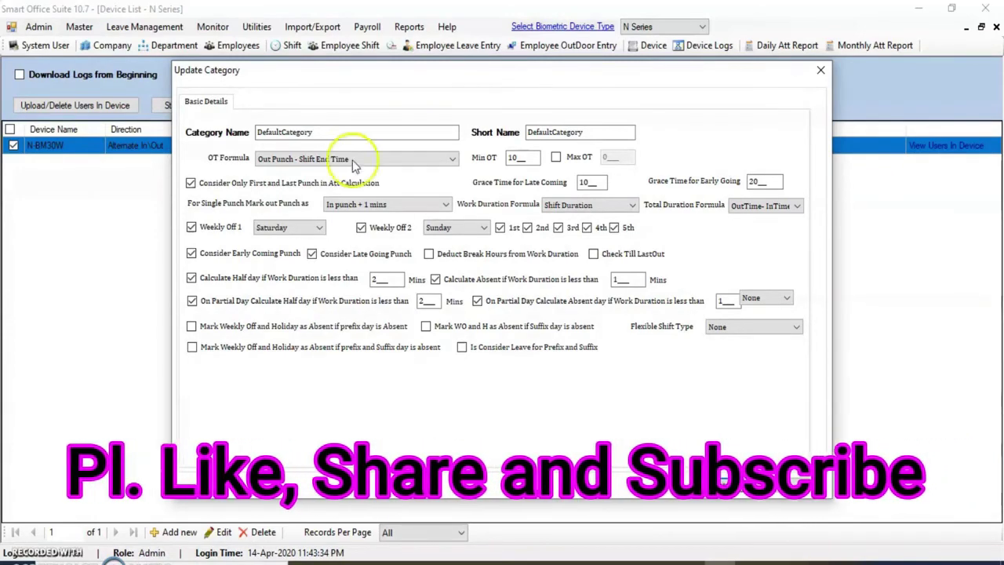
left_click(353, 160)
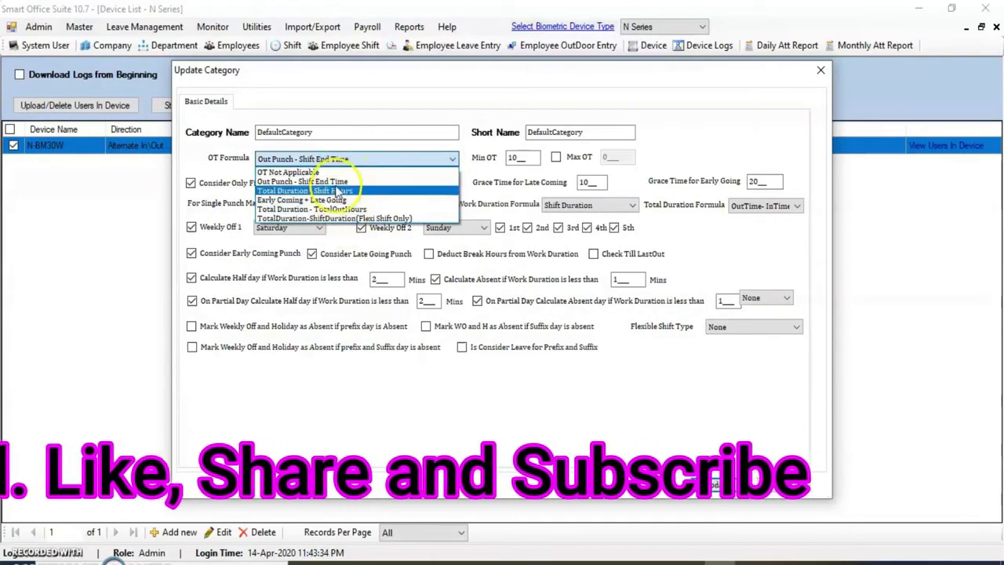
left_click(338, 181)
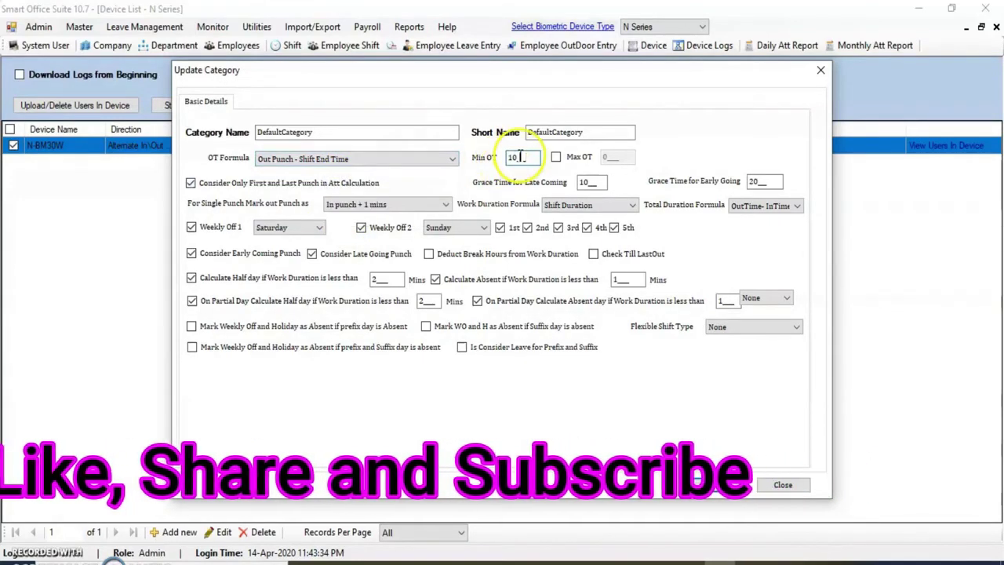
Enable a maximum overtime limit and set Min OT to 30 and Max OT to 240
double_click(516, 157)
left_click(556, 157)
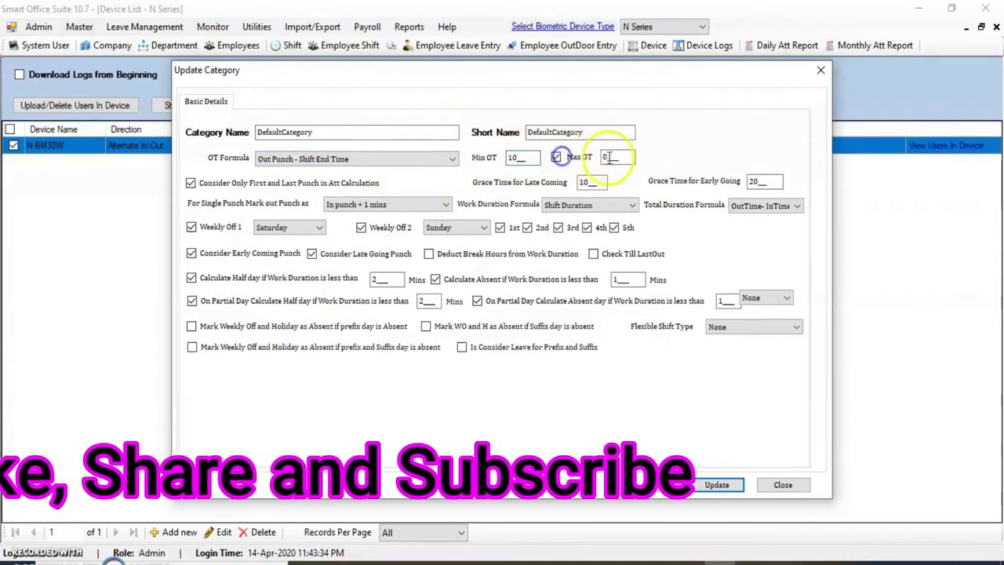
double_click(516, 158)
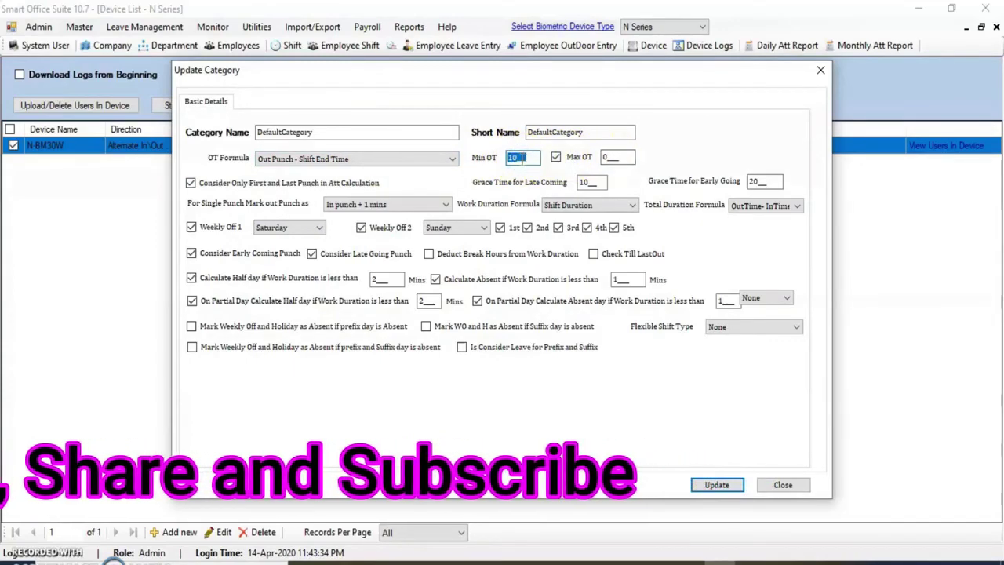
type("30")
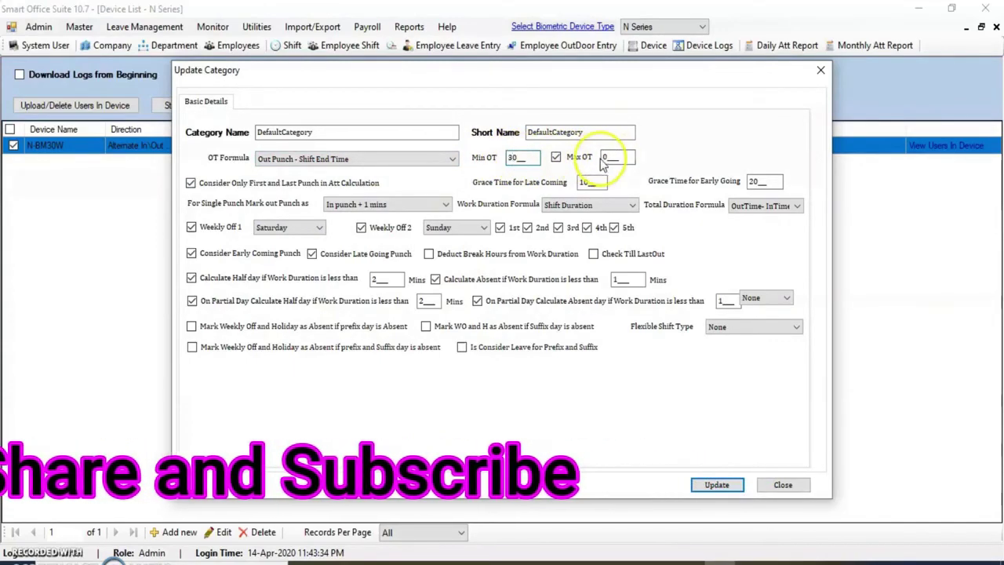
double_click(611, 157)
type("24")
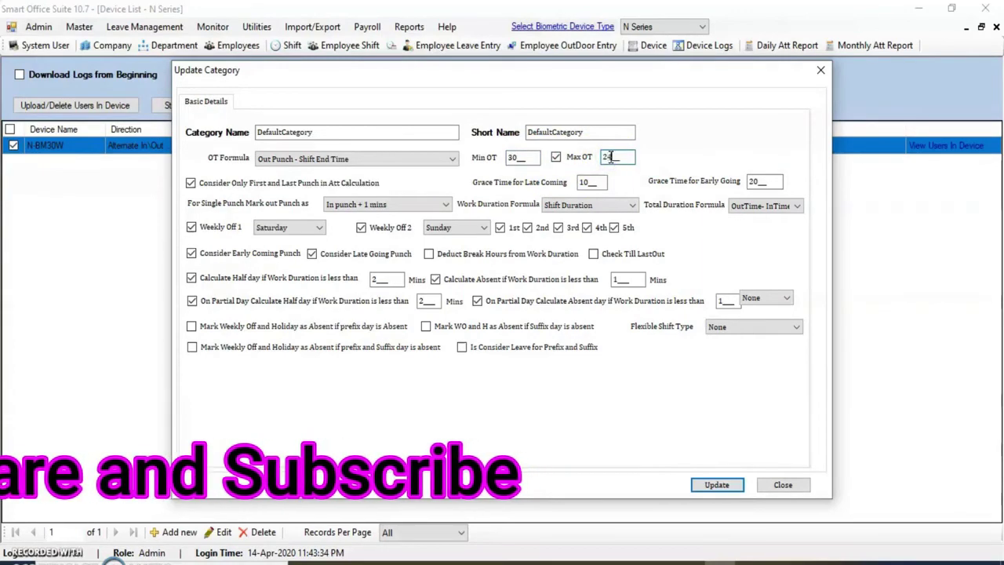
type("0")
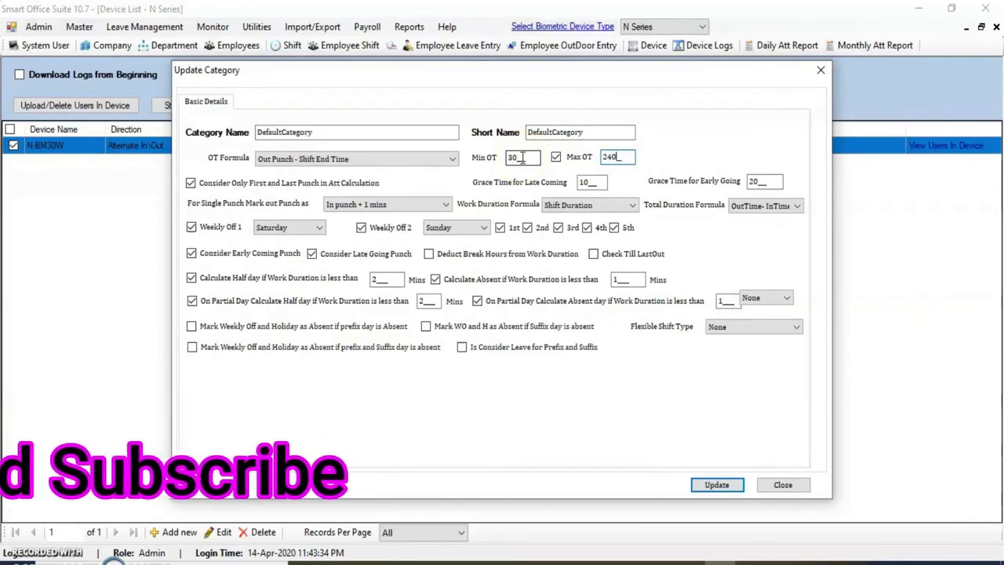
left_click(619, 157)
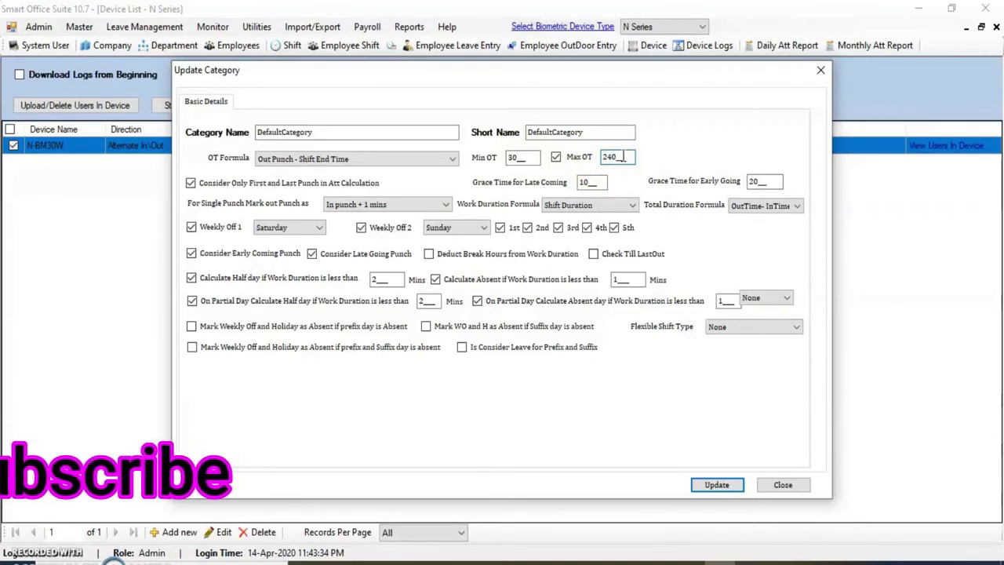
left_click(526, 156)
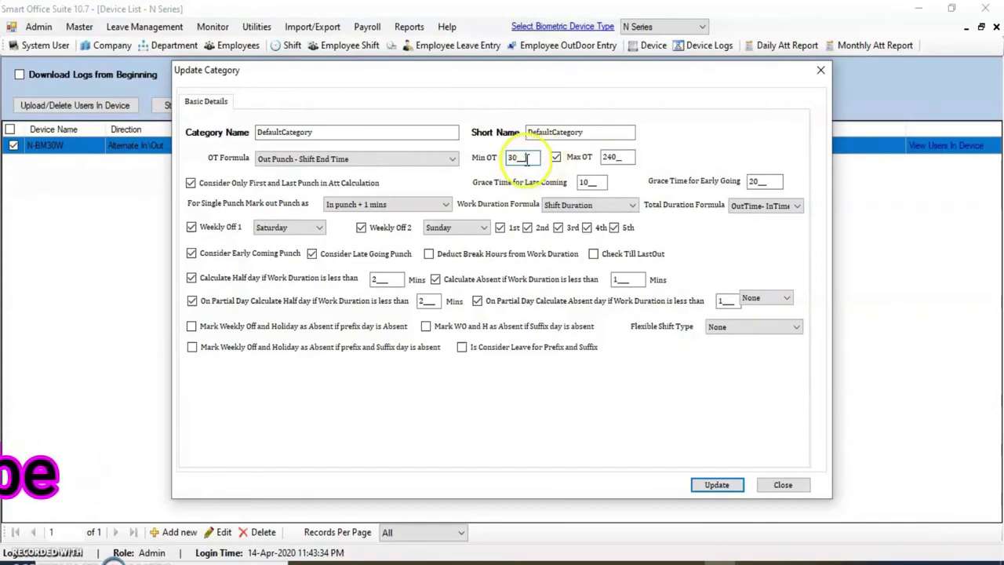
left_click(530, 157)
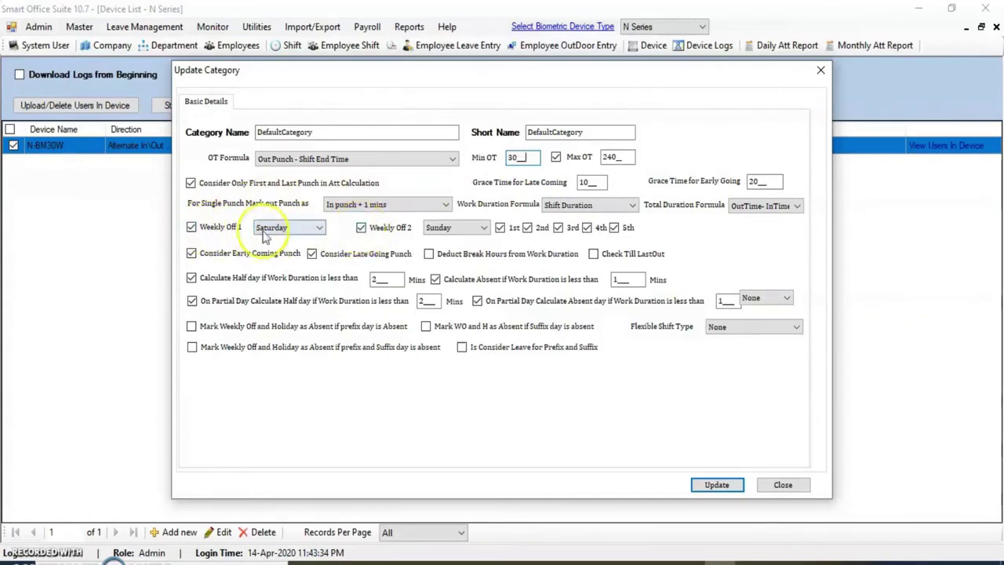
Turn off Weekly Off 2 and make Sunday the only weekly off day
left_click(362, 227)
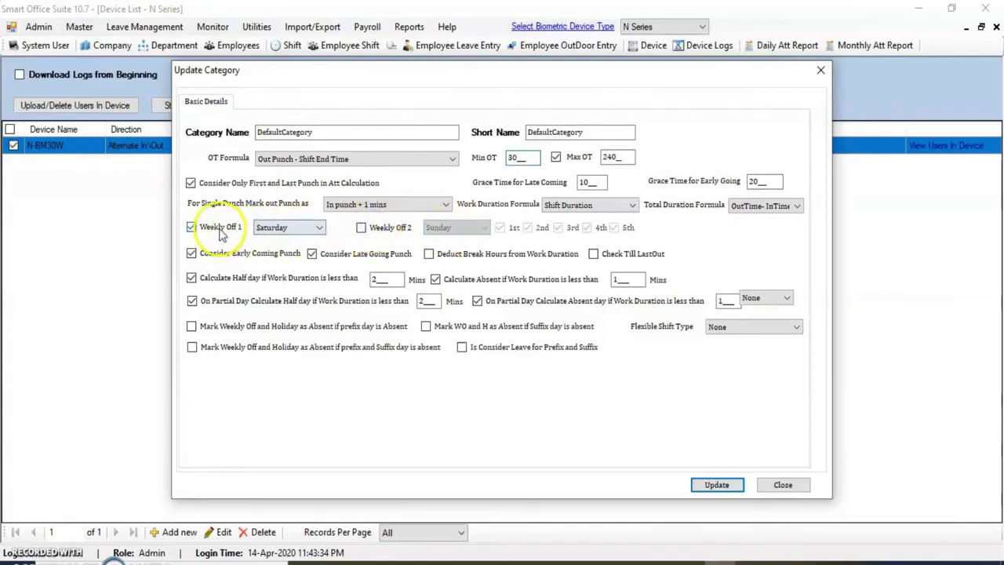
left_click(318, 227)
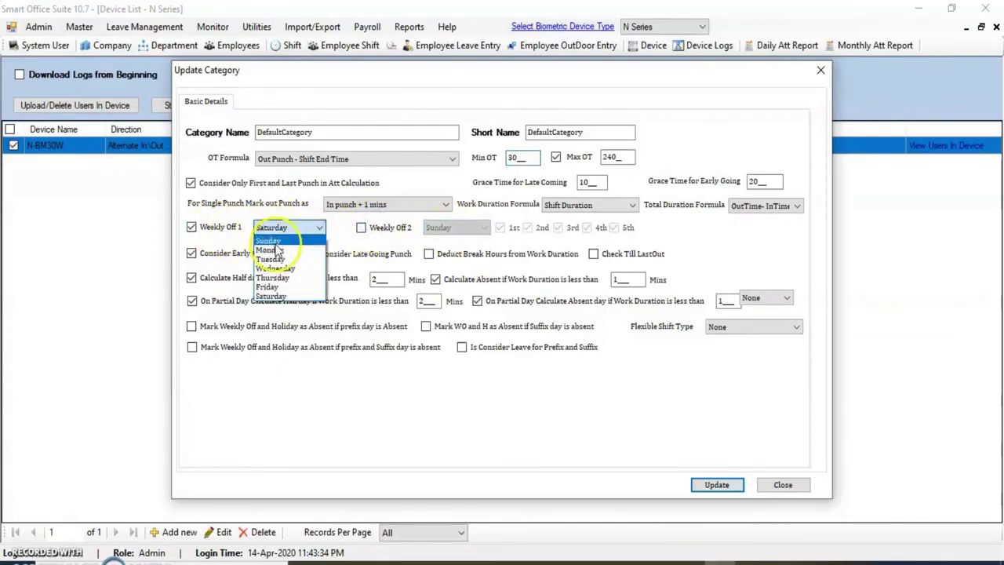
left_click(273, 240)
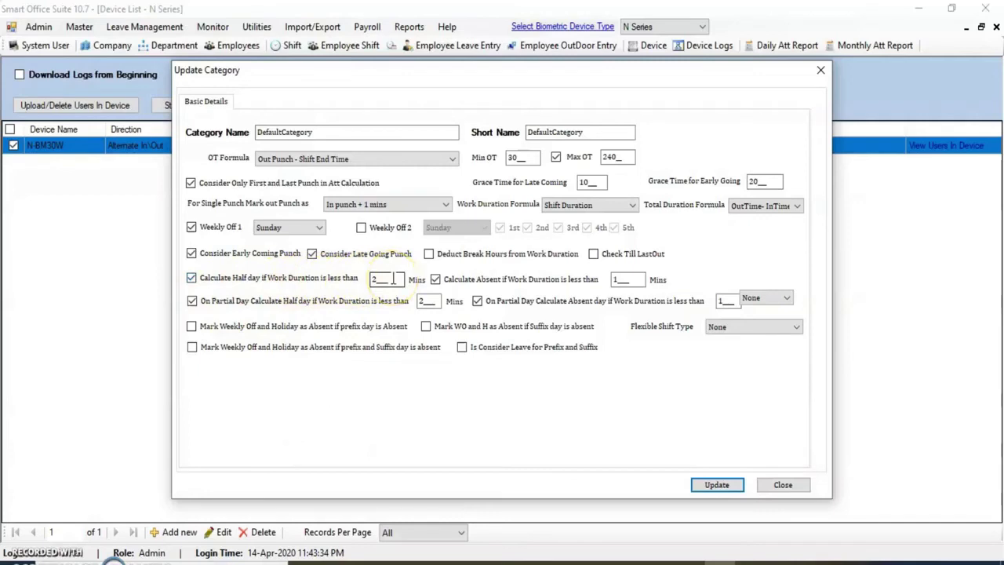
Set half day under 160 minutes and absent under 60 minutes, then update the category
double_click(384, 279)
type("160")
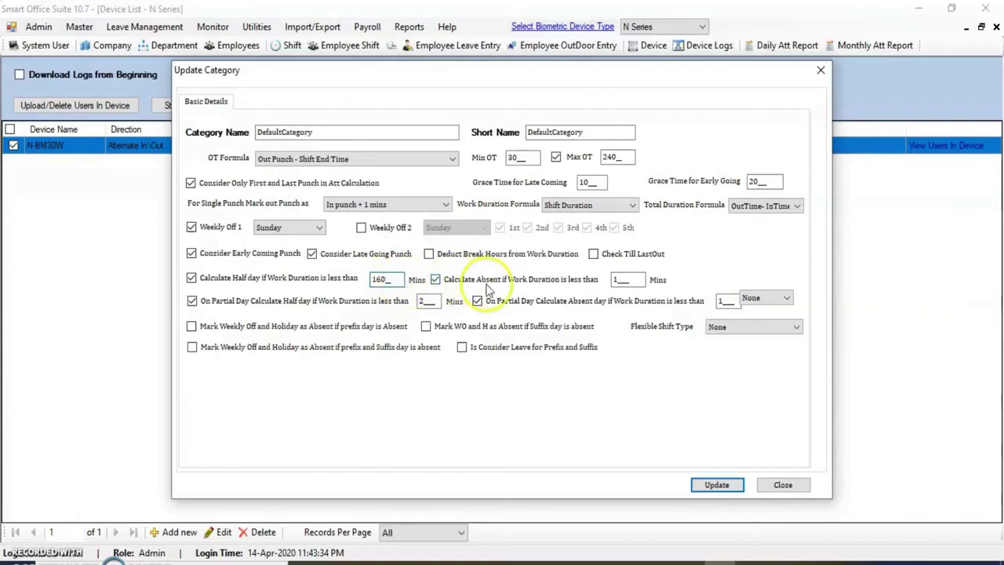
double_click(622, 279)
type("60")
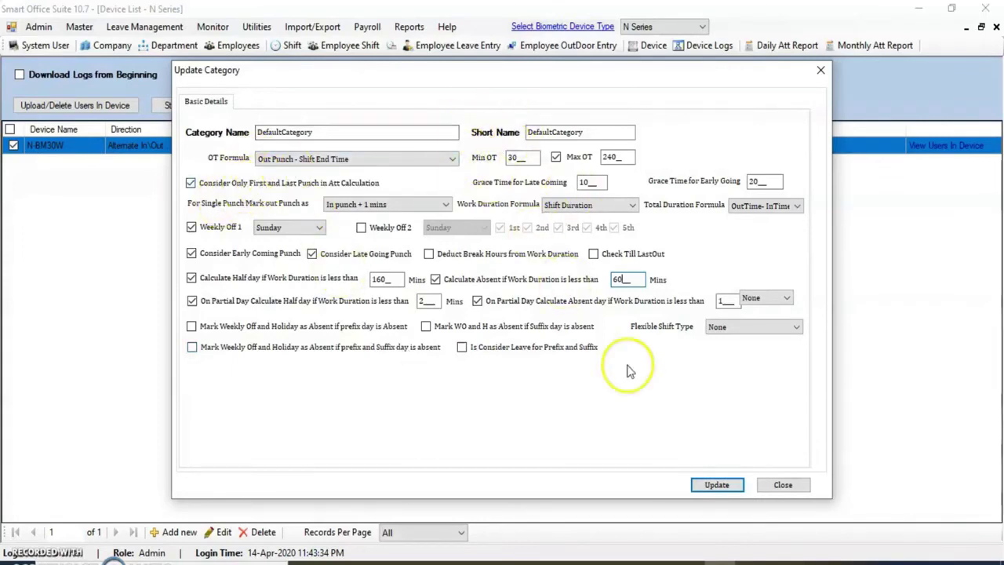
left_click(718, 485)
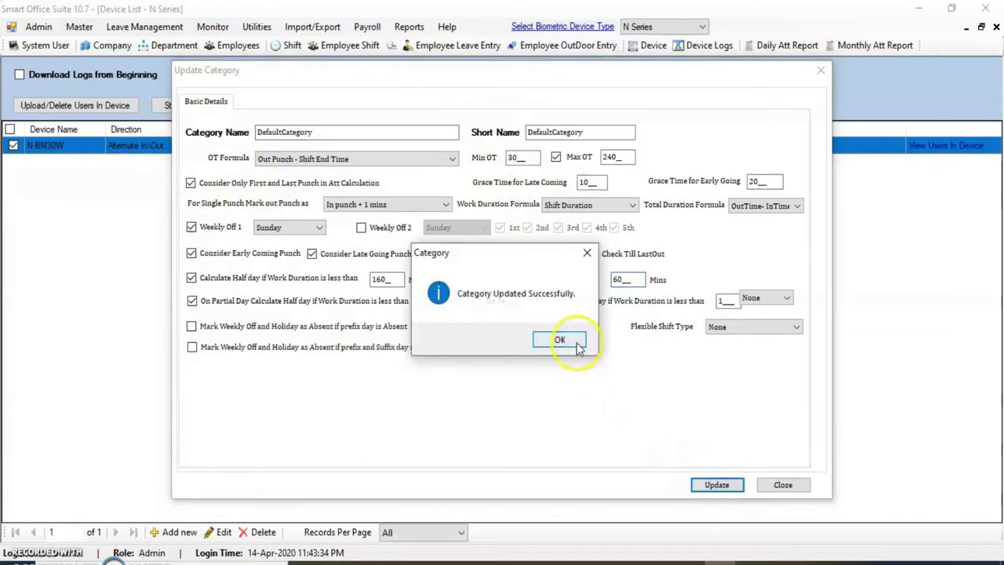
left_click(576, 340)
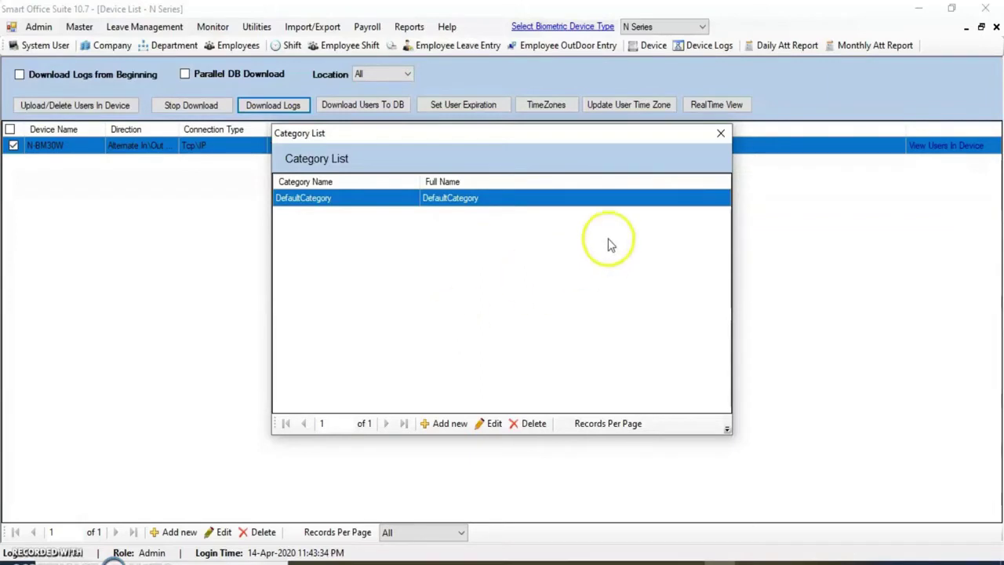
Open GeneralShift from Master > Shifts for editing and change its end time to 18:00
left_click(721, 135)
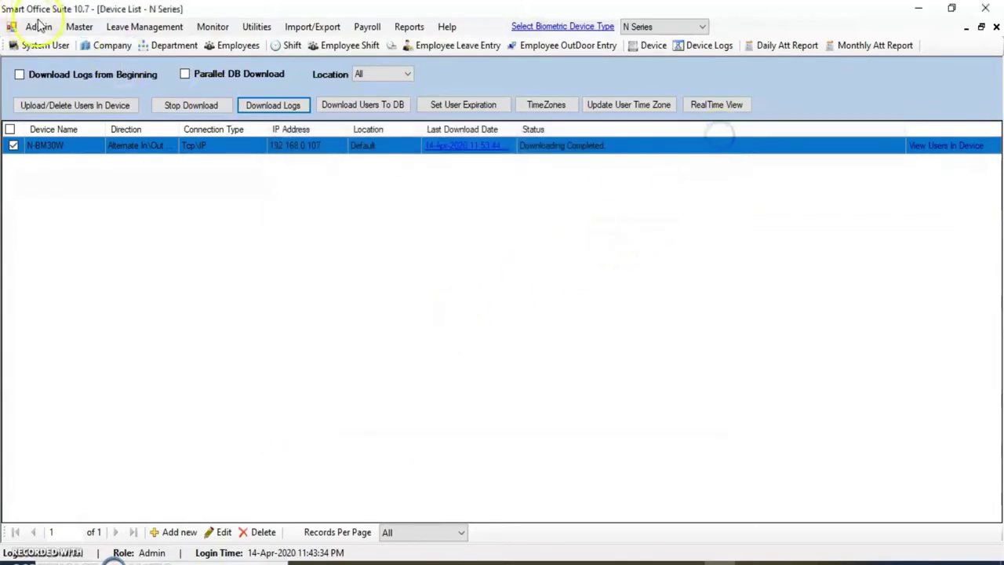
left_click(78, 27)
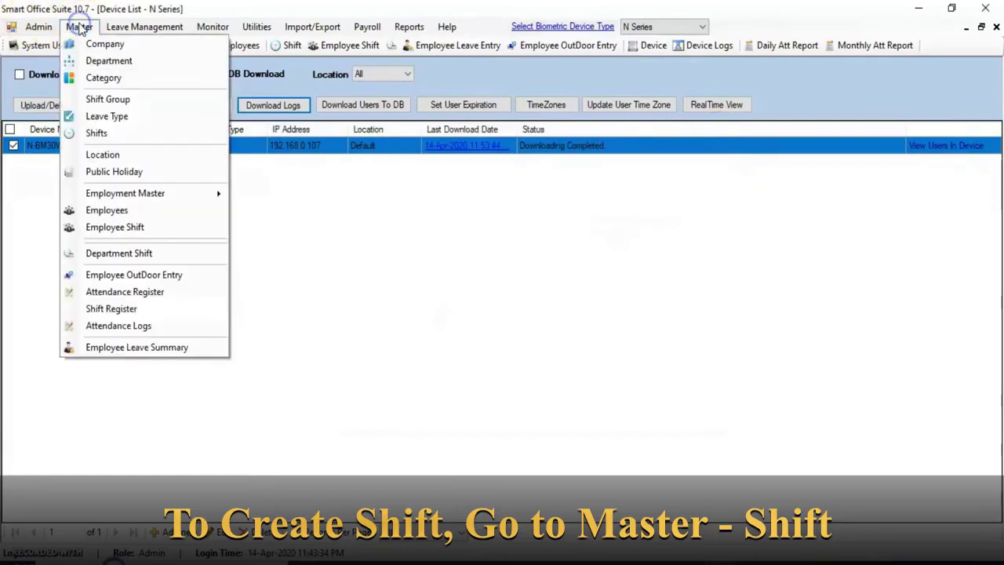
left_click(110, 133)
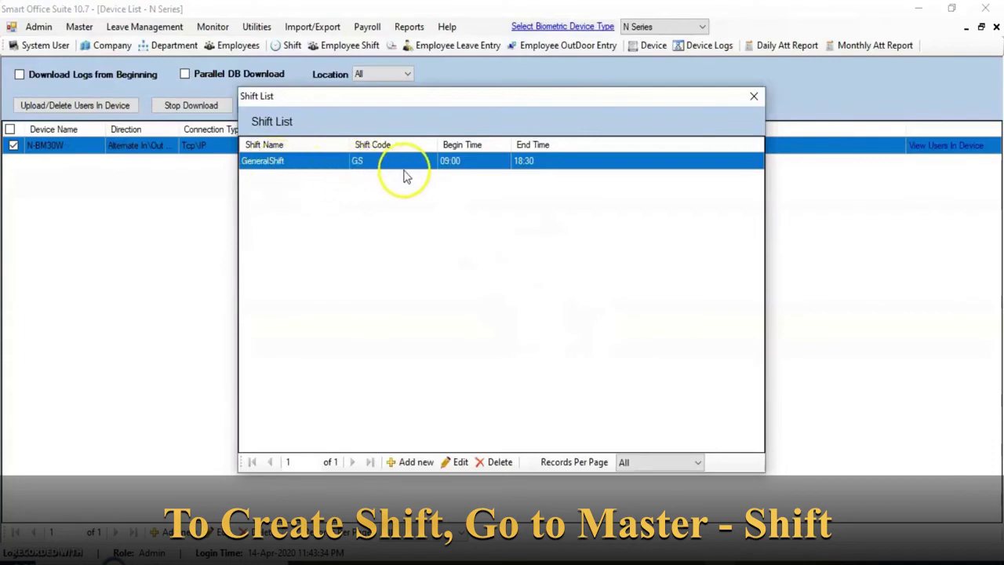
left_click(460, 463)
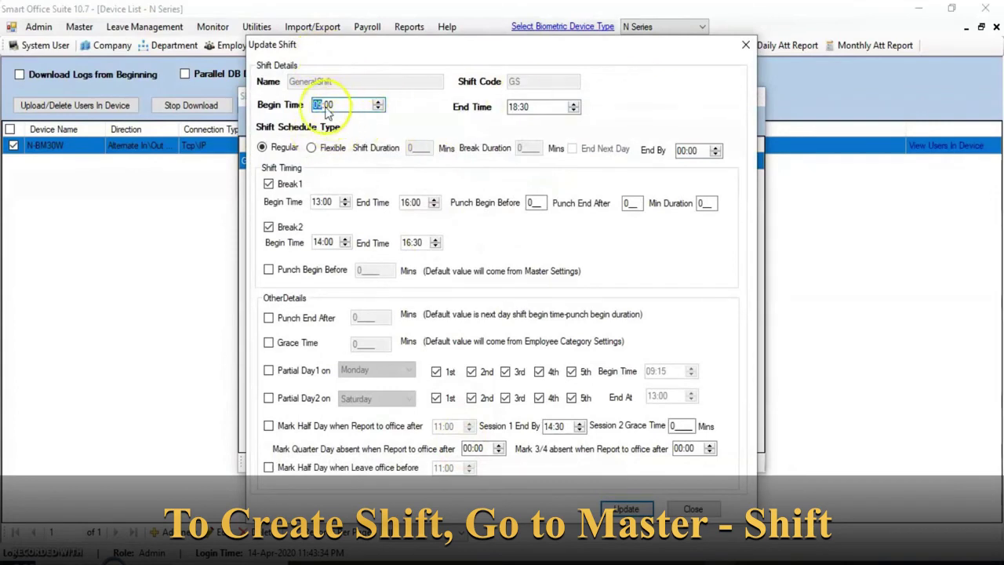
left_click(511, 106)
left_click(523, 107)
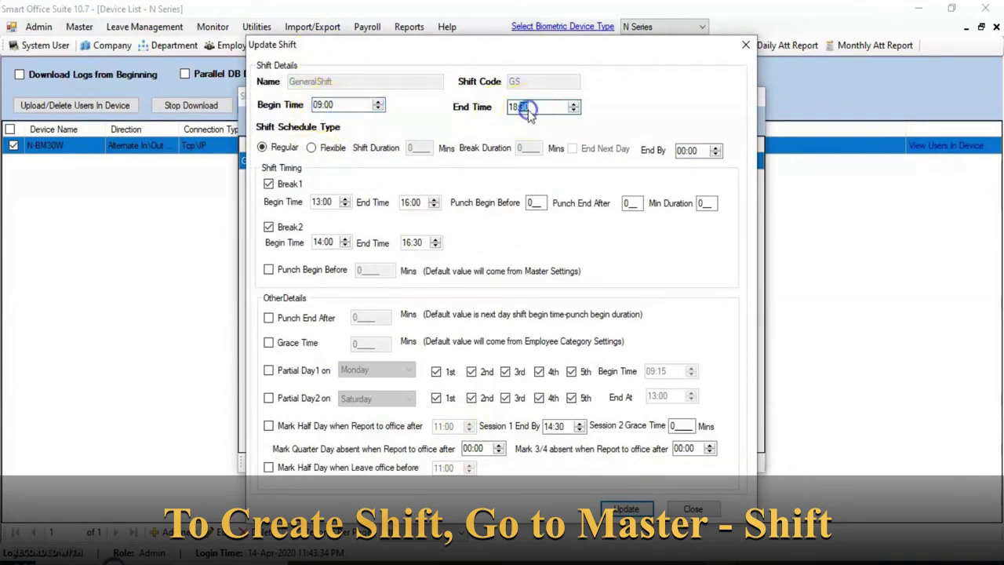
type("00")
Enable Punch Begin Before, Punch End After and Grace Time, with Punch Begin Before at 120 minutes
left_click(268, 271)
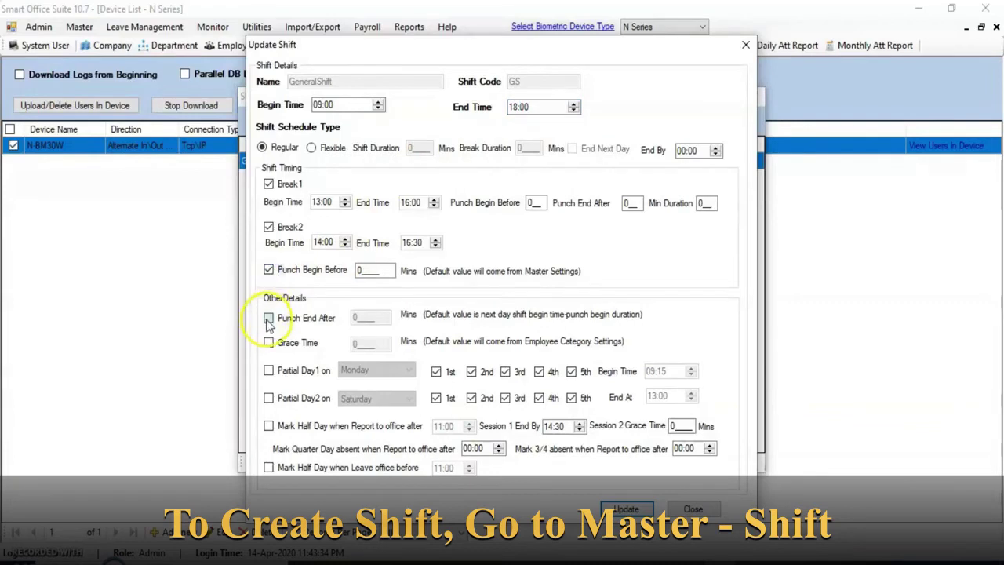
left_click(268, 318)
left_click(268, 342)
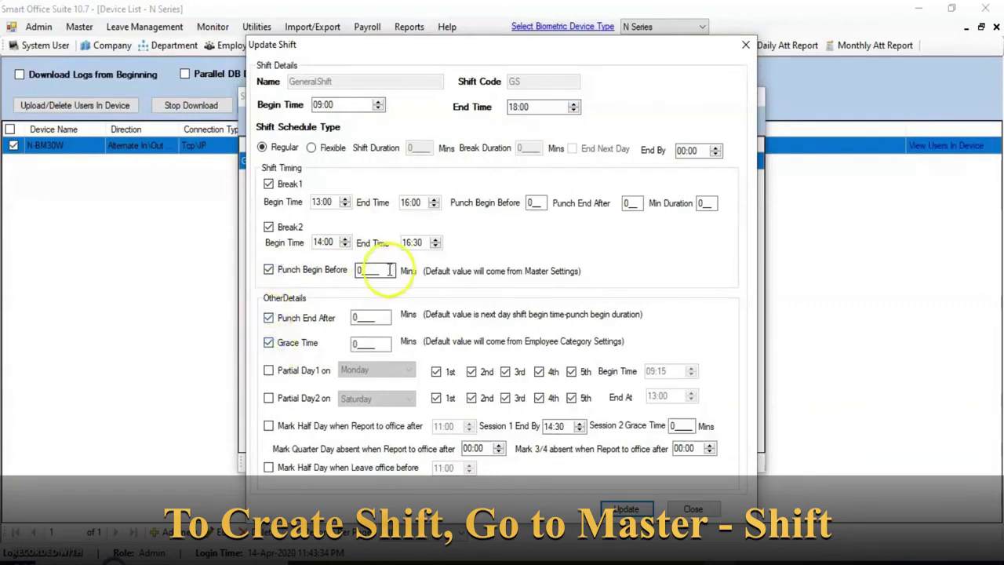
left_click_drag(389, 269, 344, 271)
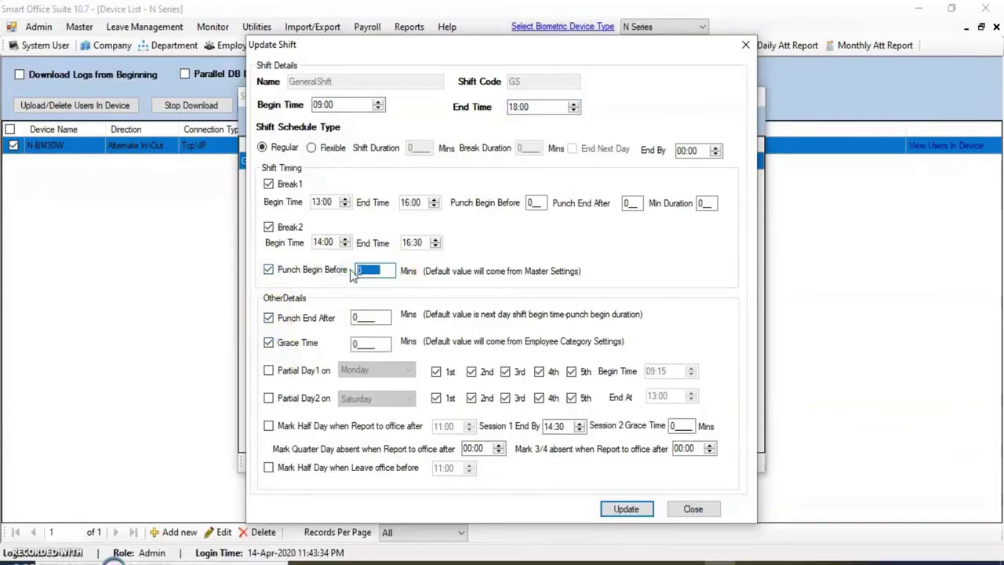
type("120")
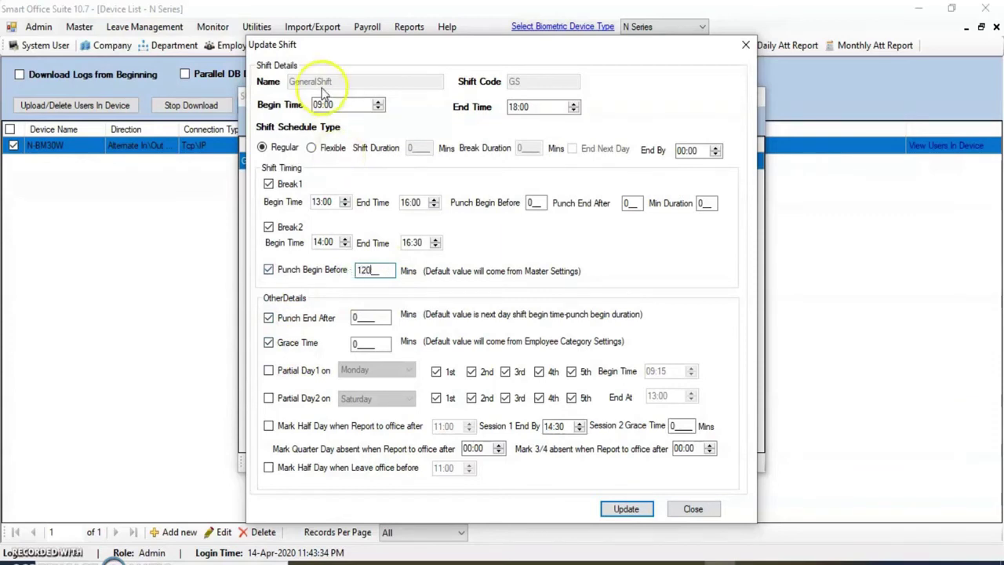
left_click(390, 269)
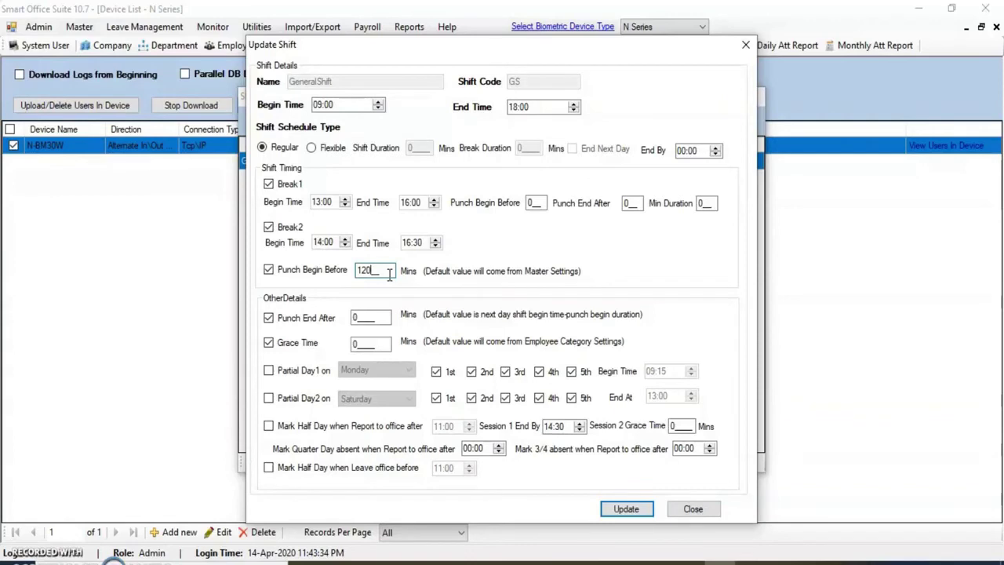
left_click(307, 325)
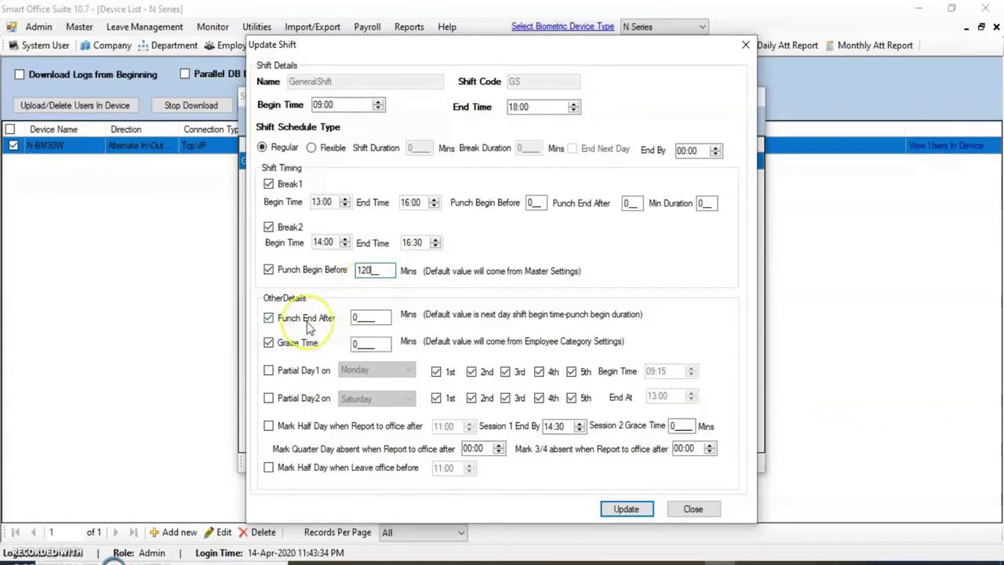
left_click(517, 109)
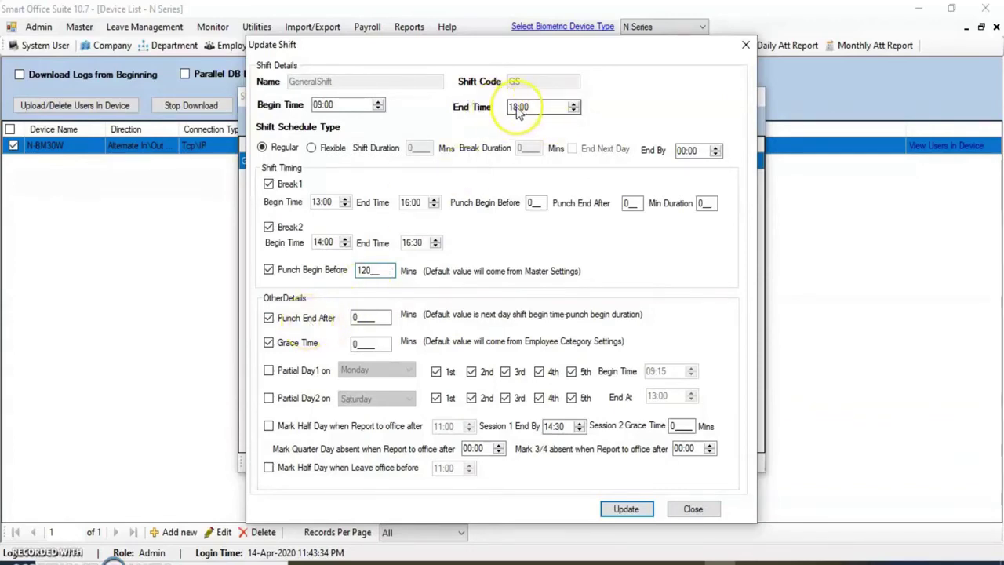
Set GeneralShift's Punch End After to 240 and Grace Time to 10 minutes, and save it
left_click_drag(352, 316, 365, 314)
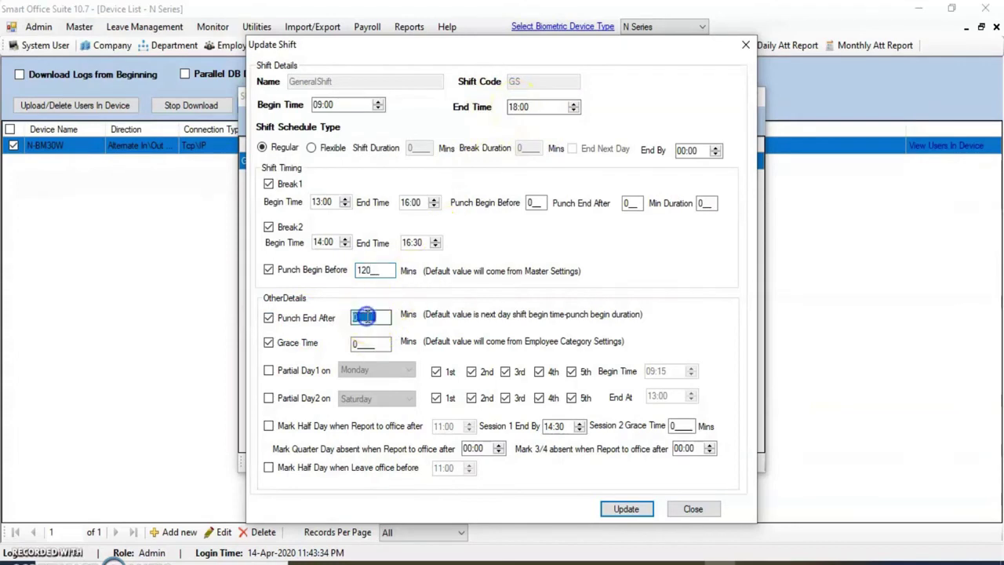
type("240")
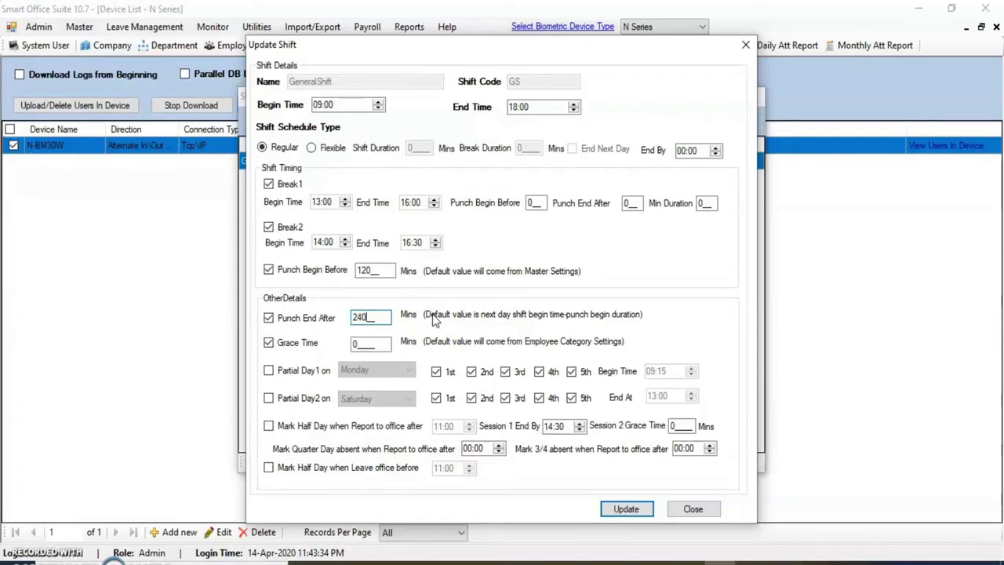
double_click(363, 344)
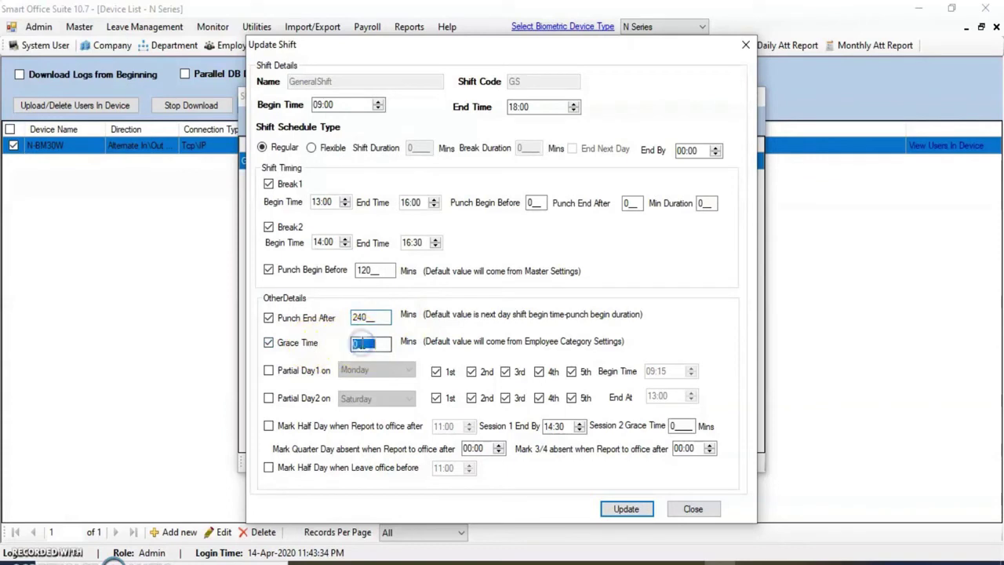
type("10")
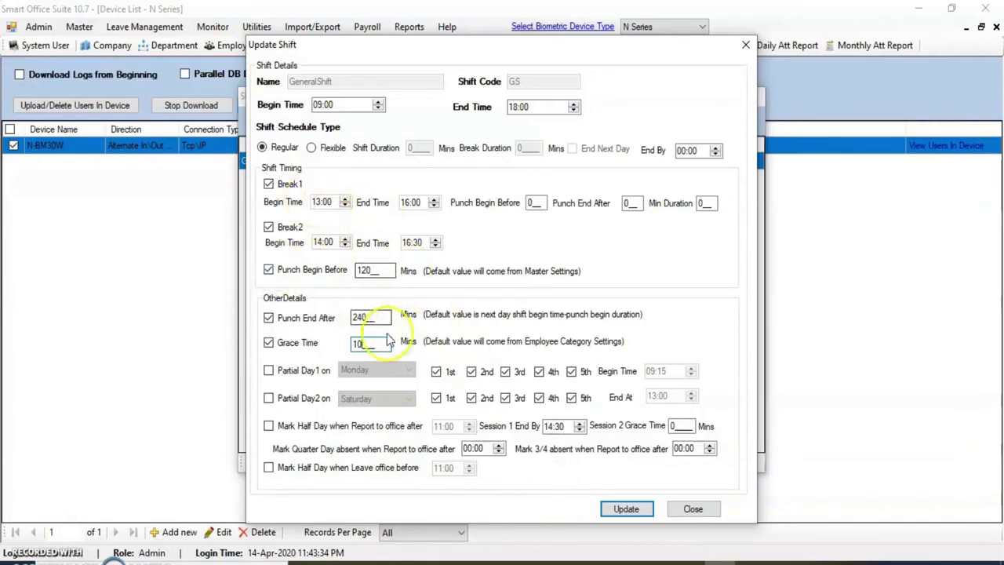
left_click(627, 508)
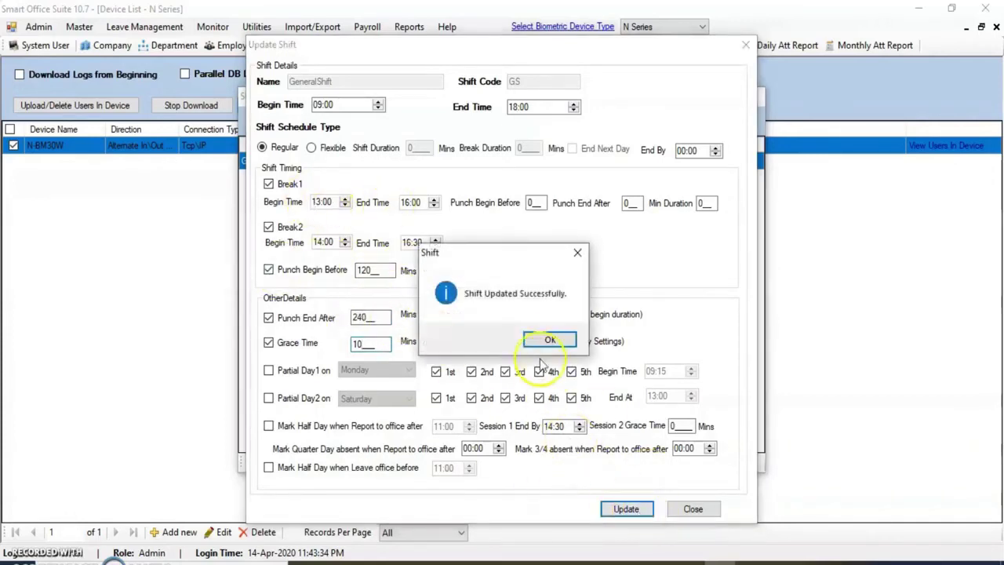
left_click(534, 340)
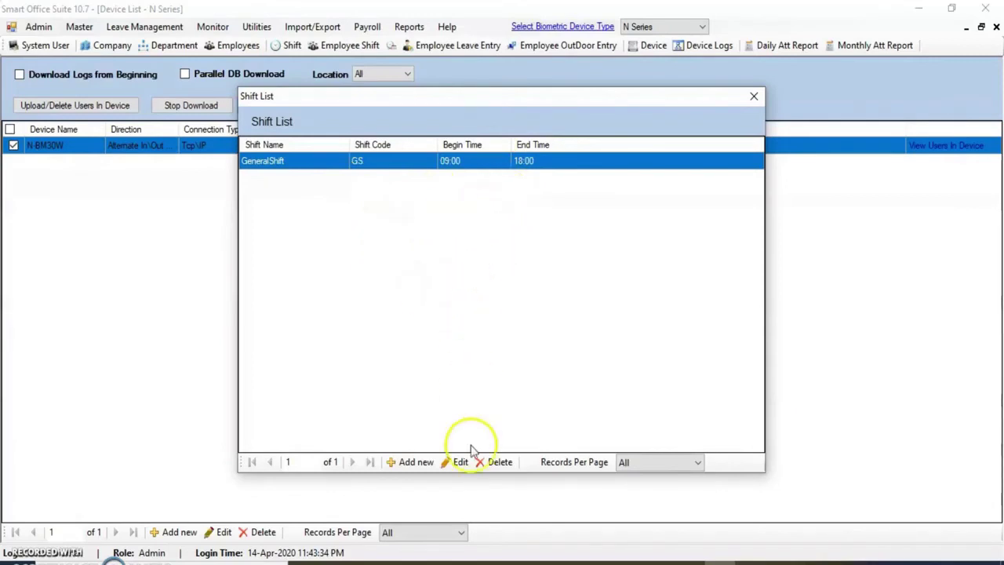
left_click(417, 464)
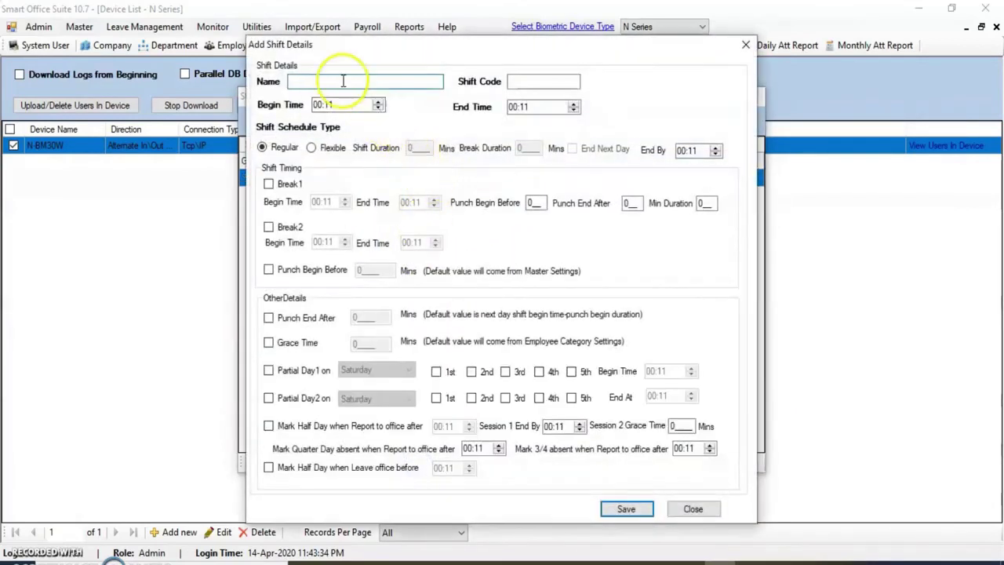
Enter '2nd shift' as the new shift's name and code, running 13:00 to 21:00
left_click(341, 81)
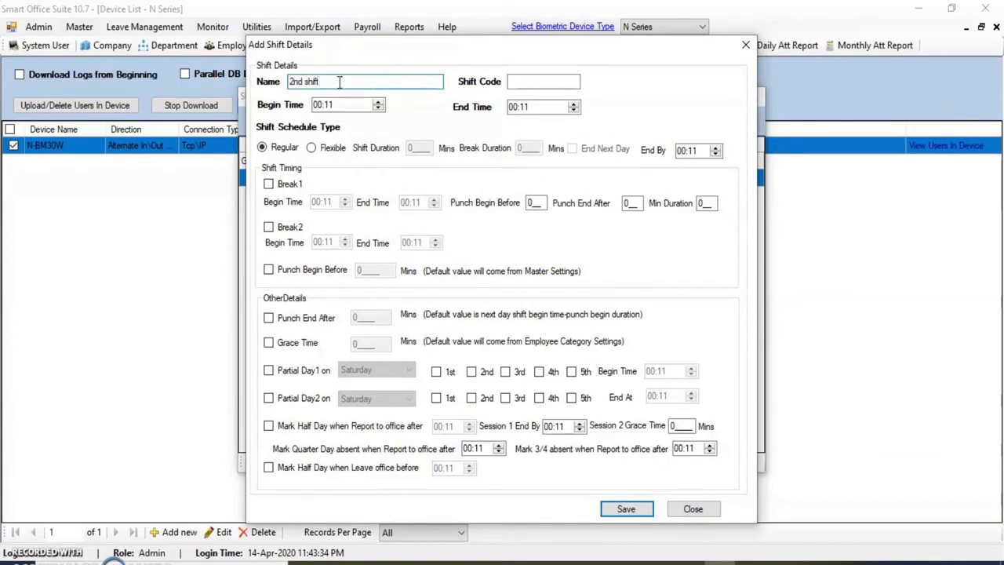
left_click_drag(339, 81, 264, 82)
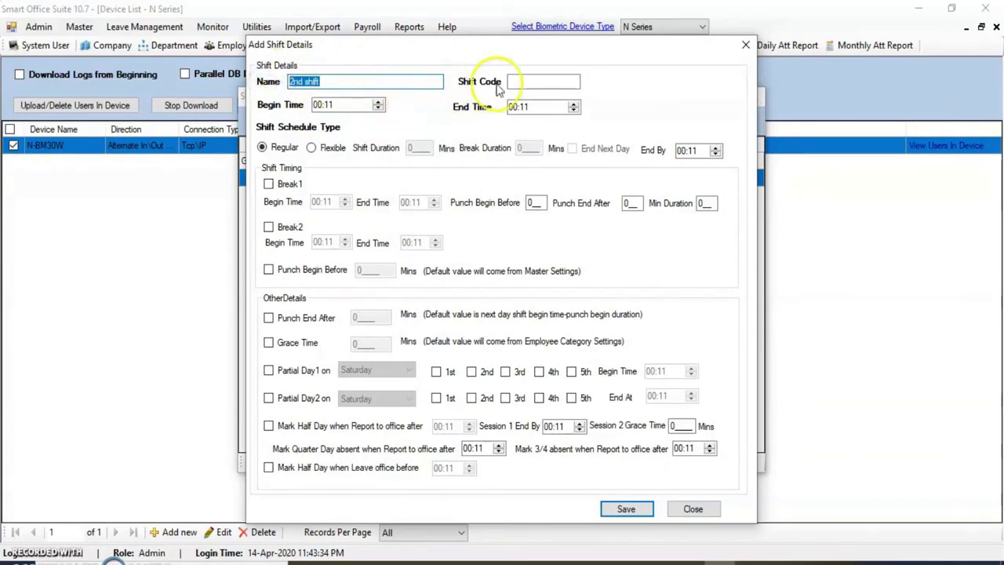
left_click(554, 82)
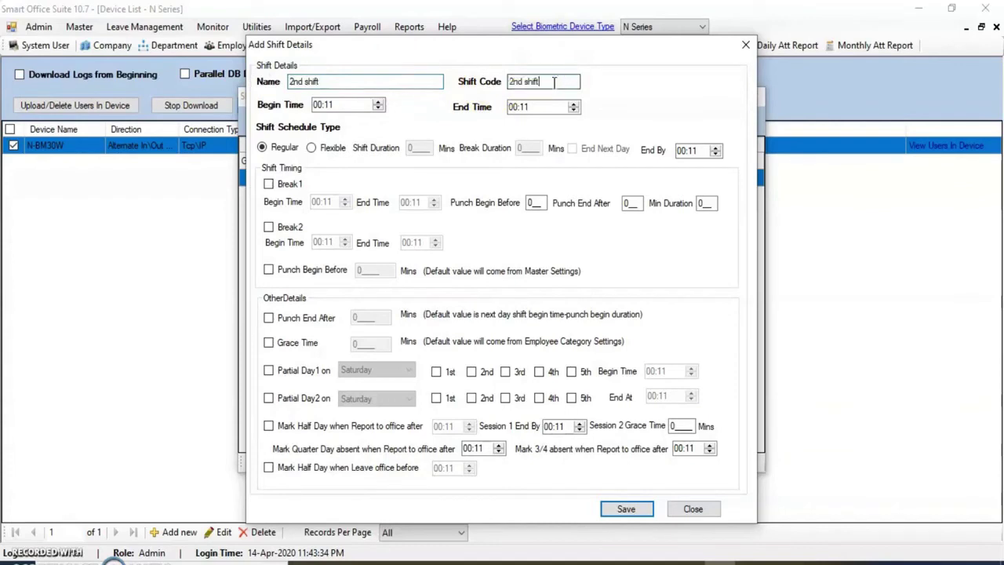
left_click(318, 105)
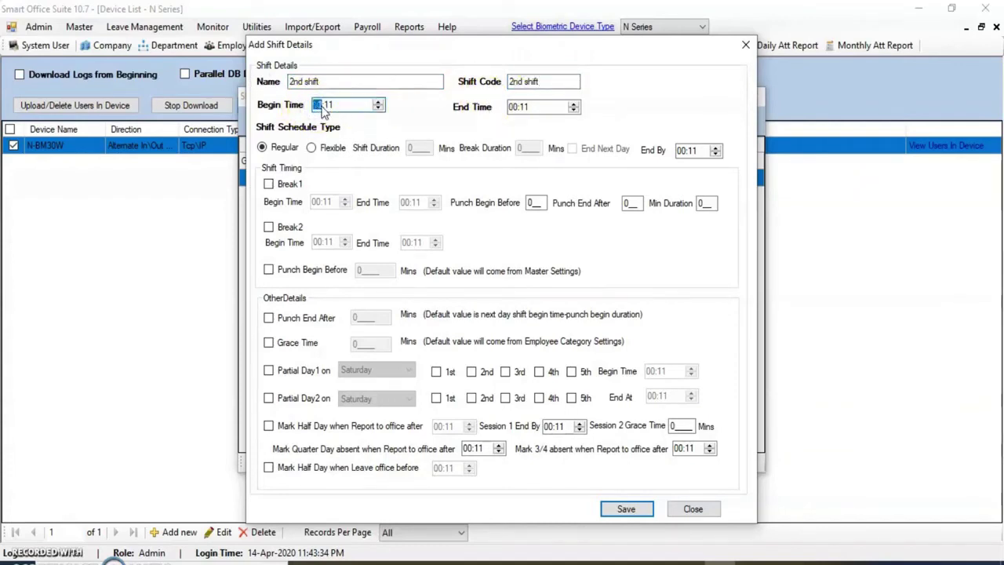
key("Right")
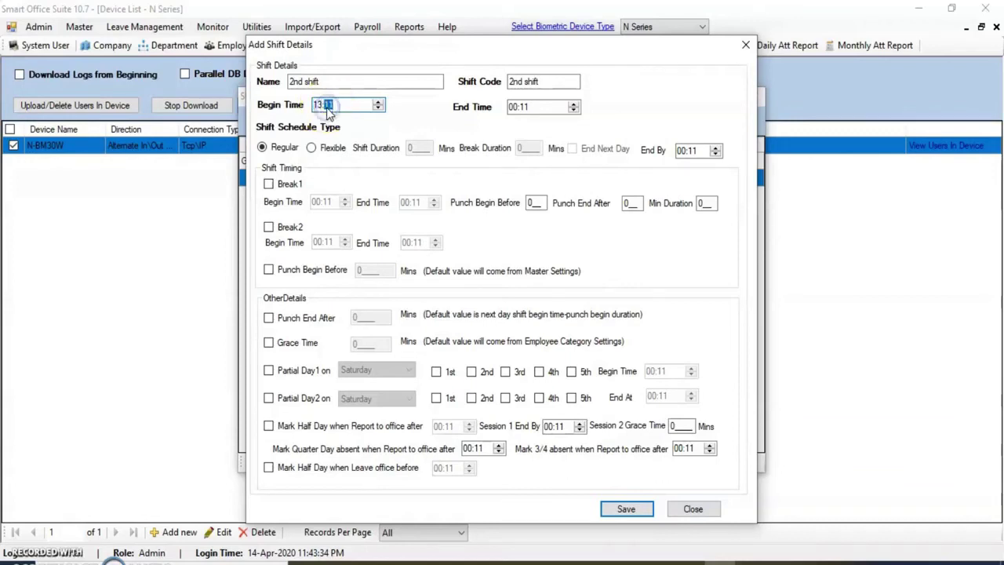
left_click(515, 108)
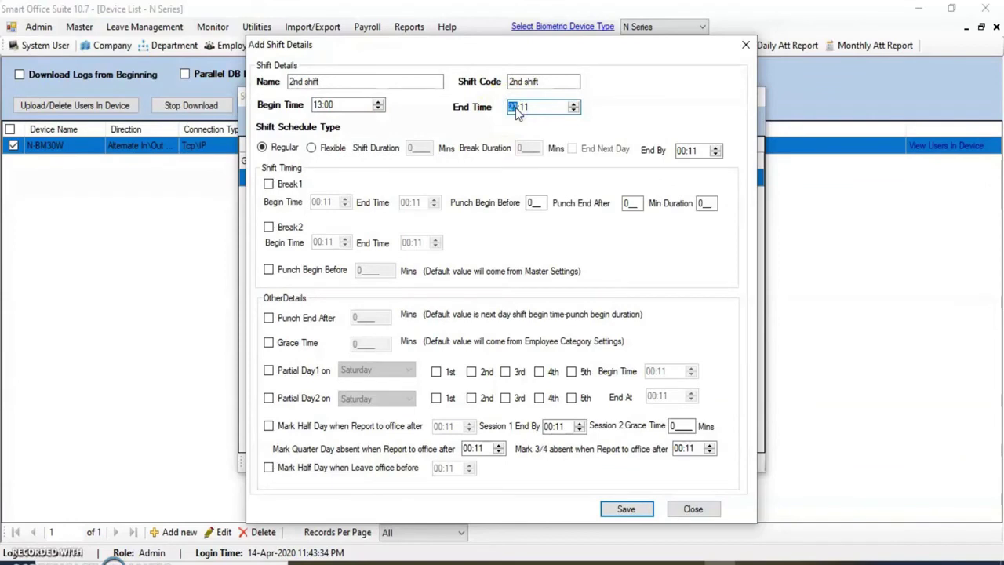
type("21")
key("Right")
type("00")
Enable Punch Begin Before 120, Punch End After 240 and Grace Time 10 minutes
left_click(268, 270)
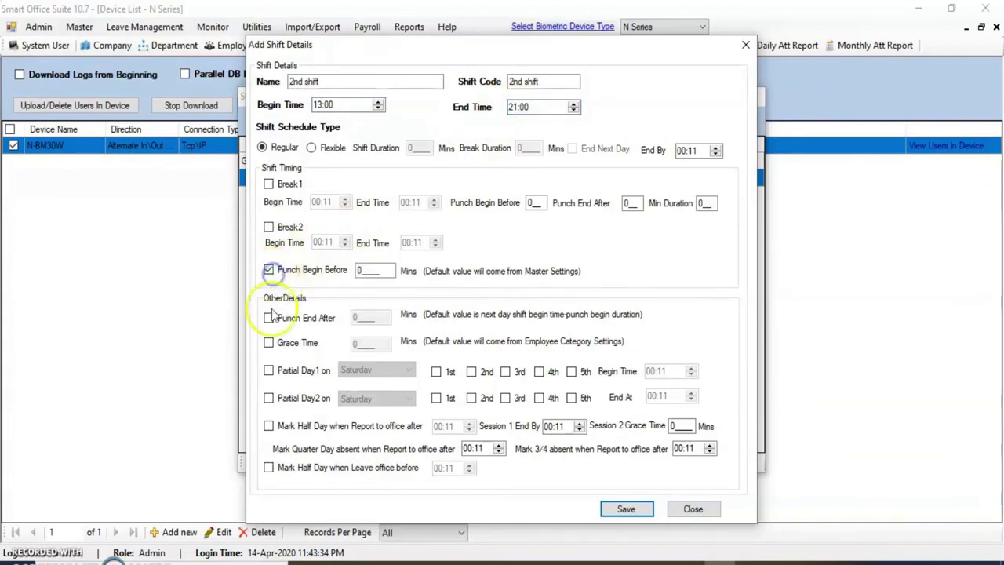
left_click(268, 343)
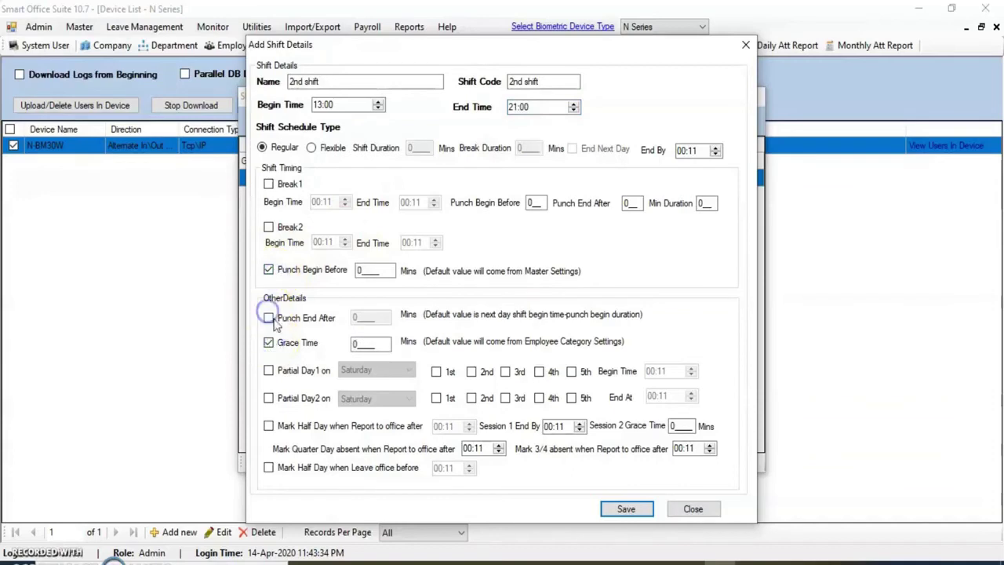
left_click(268, 318)
double_click(380, 271)
type("1")
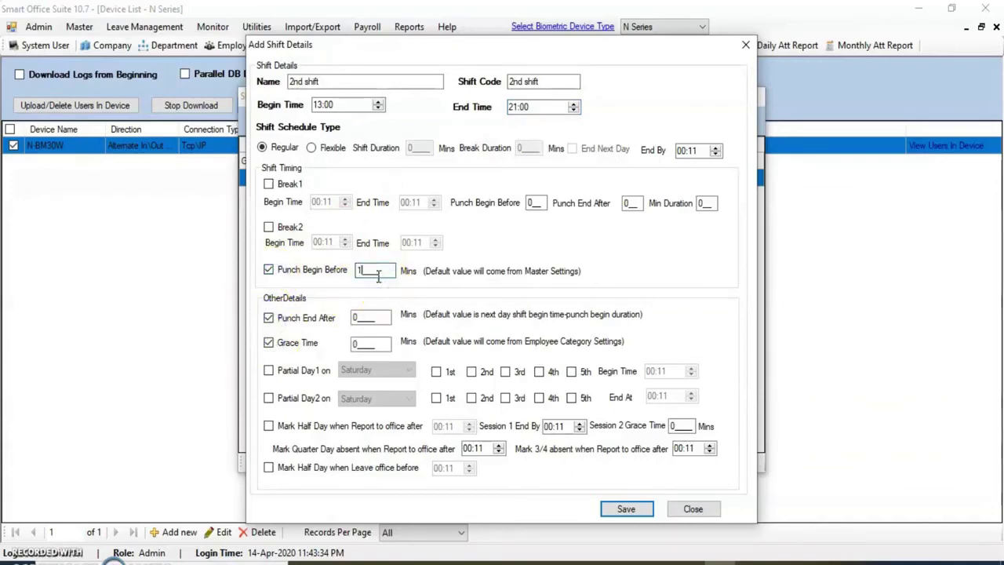
type("20")
double_click(371, 317)
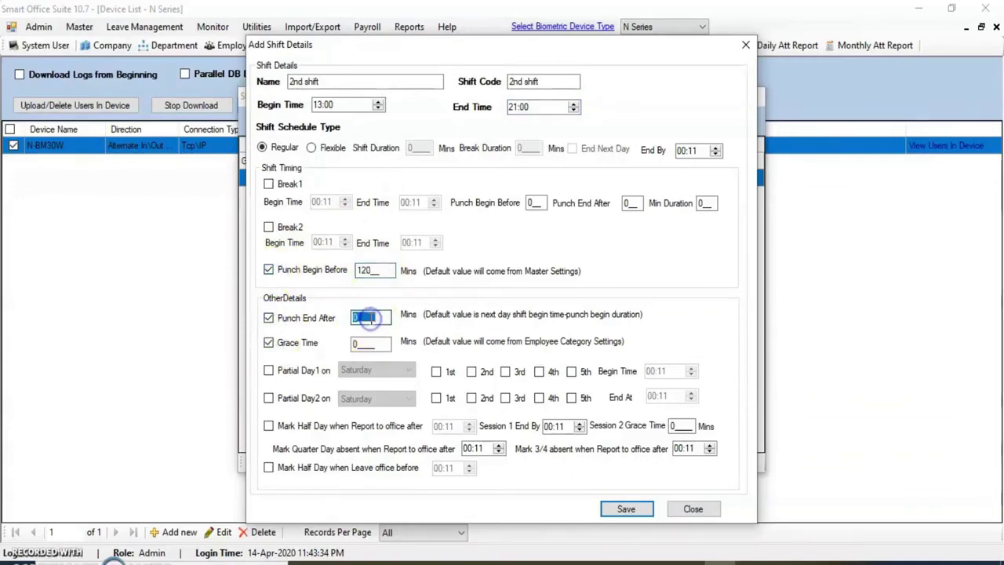
type("24")
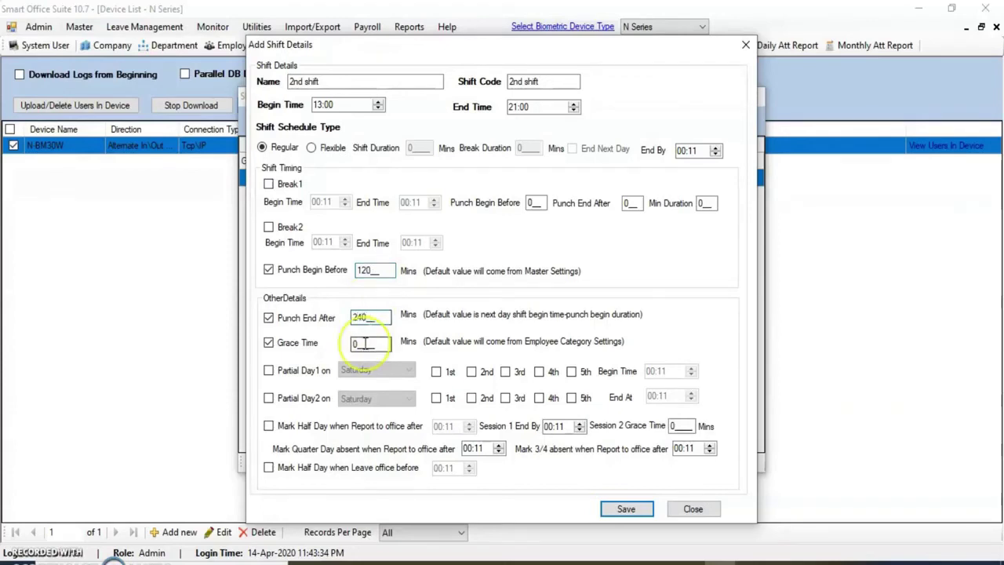
double_click(364, 343)
type("1")
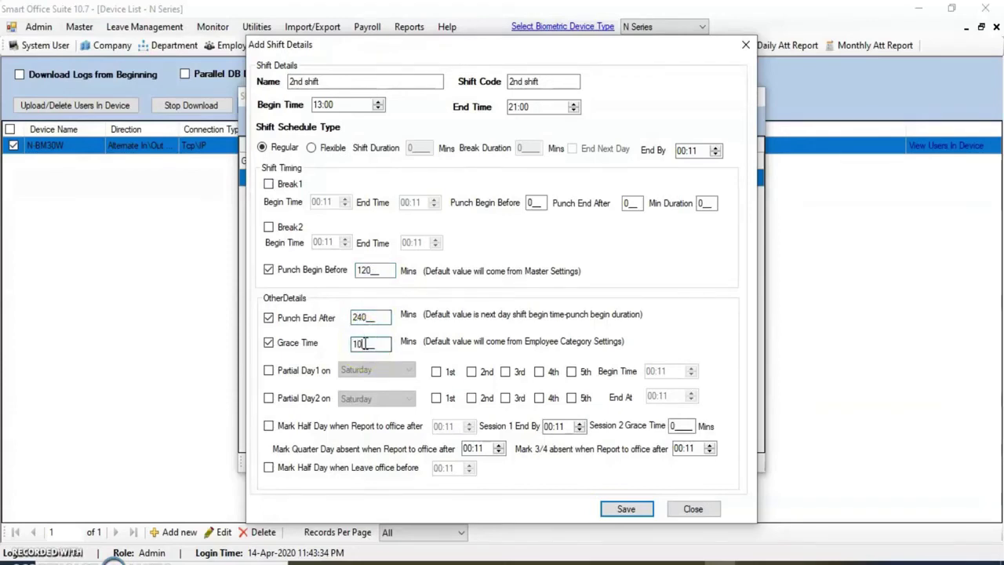
type("0")
Save the 2nd shift, confirm it in the Shift List, and close the list
left_click(626, 509)
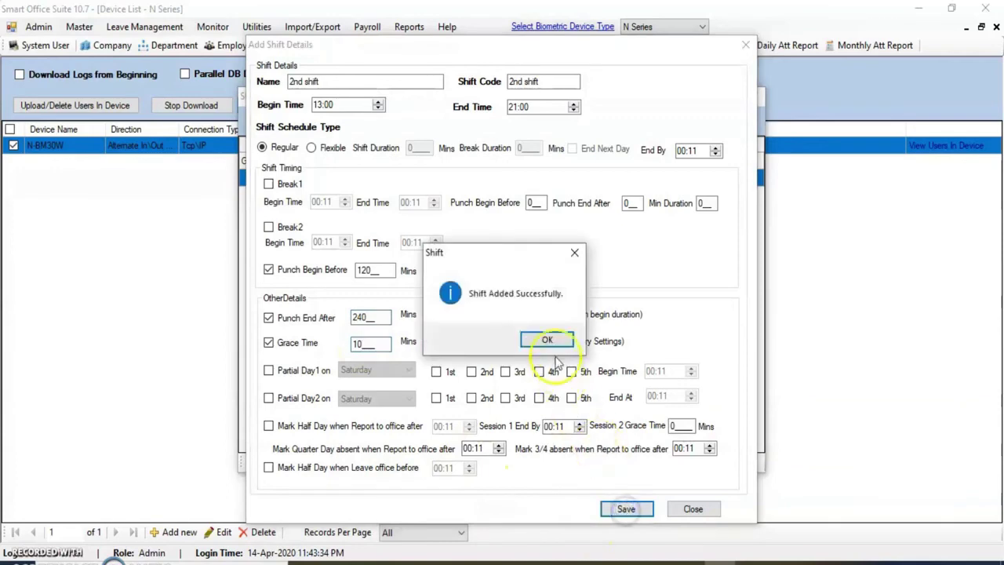
left_click(549, 341)
left_click(459, 188)
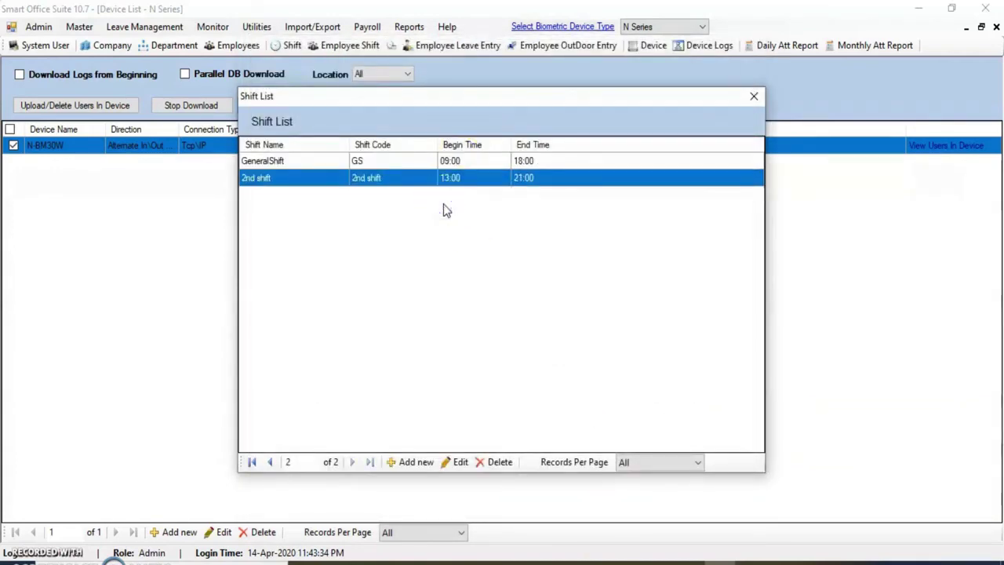
left_click(754, 98)
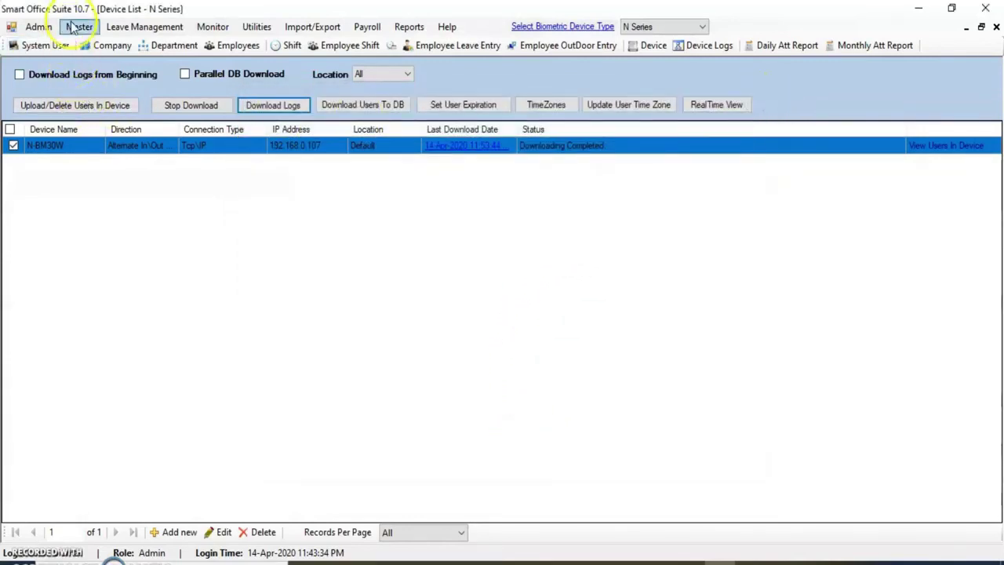
left_click(78, 27)
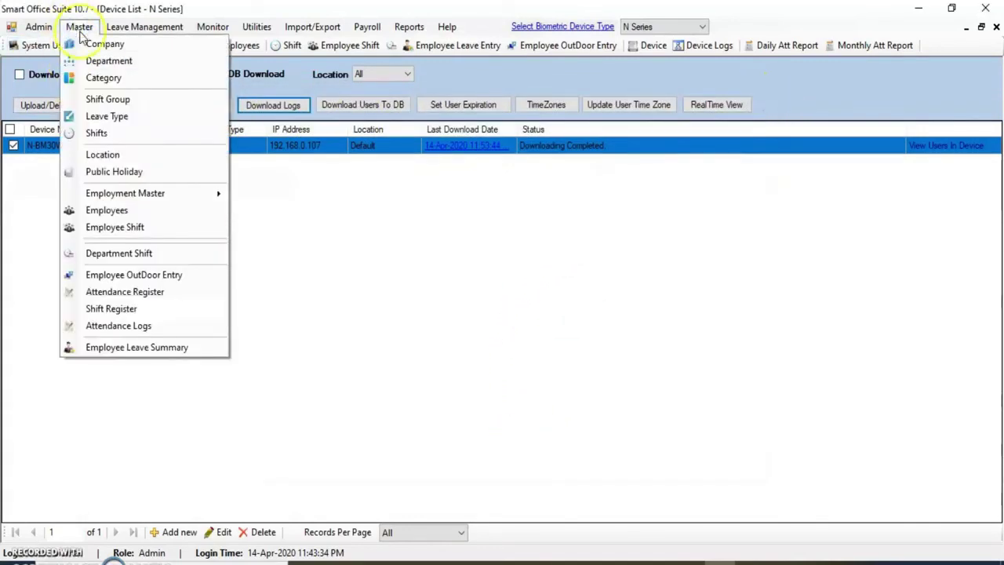
left_click(128, 172)
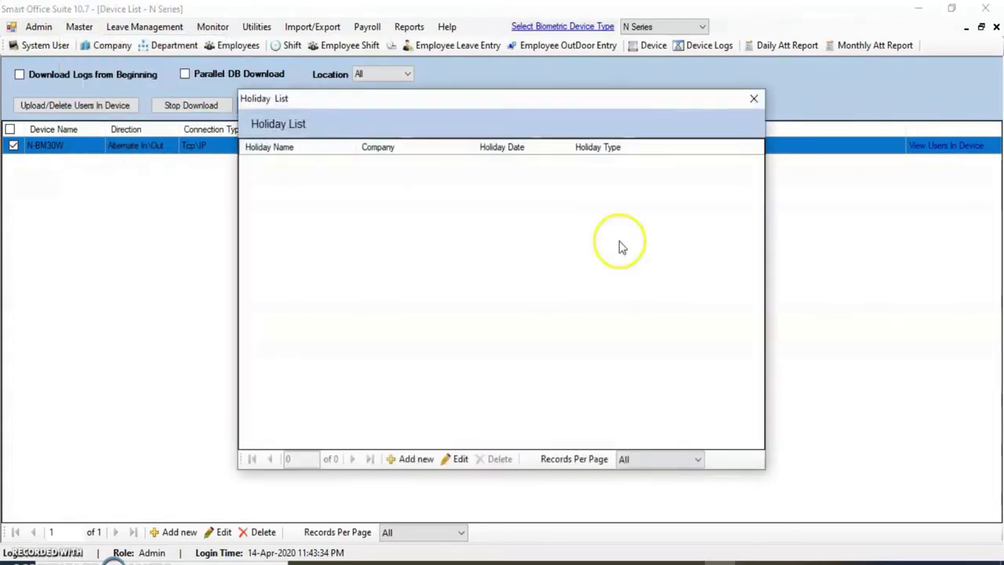
left_click(410, 460)
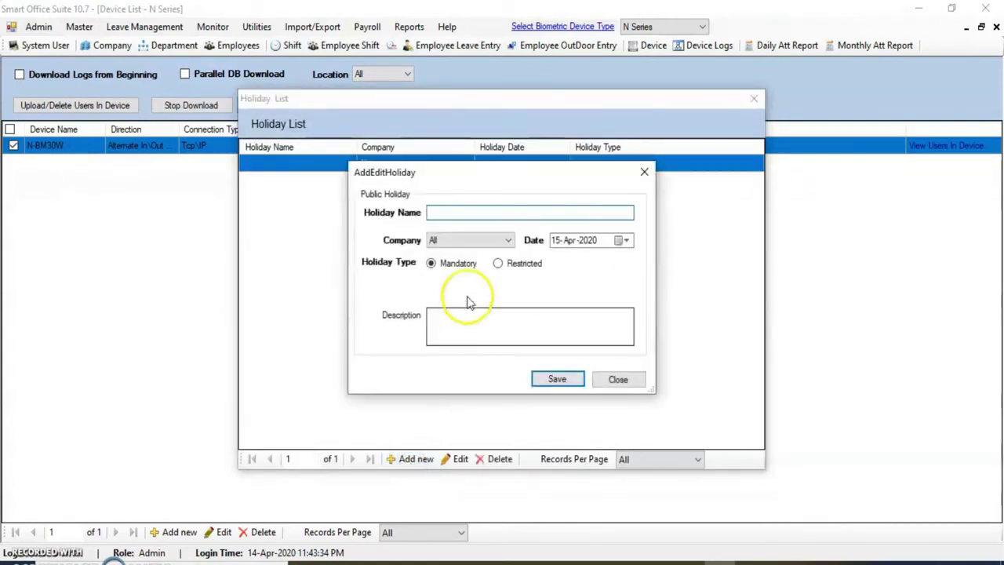
left_click(439, 212)
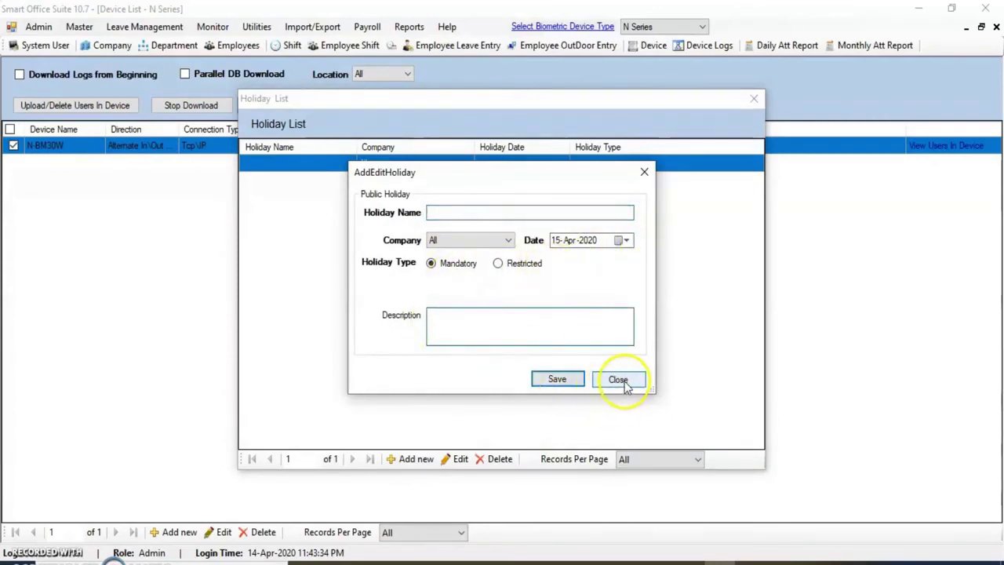
left_click(643, 174)
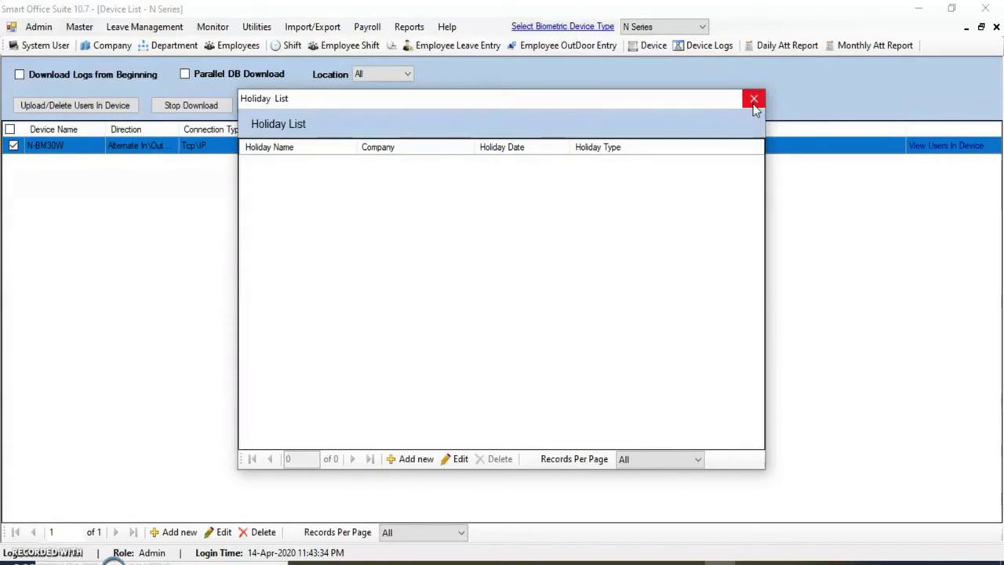
left_click(754, 100)
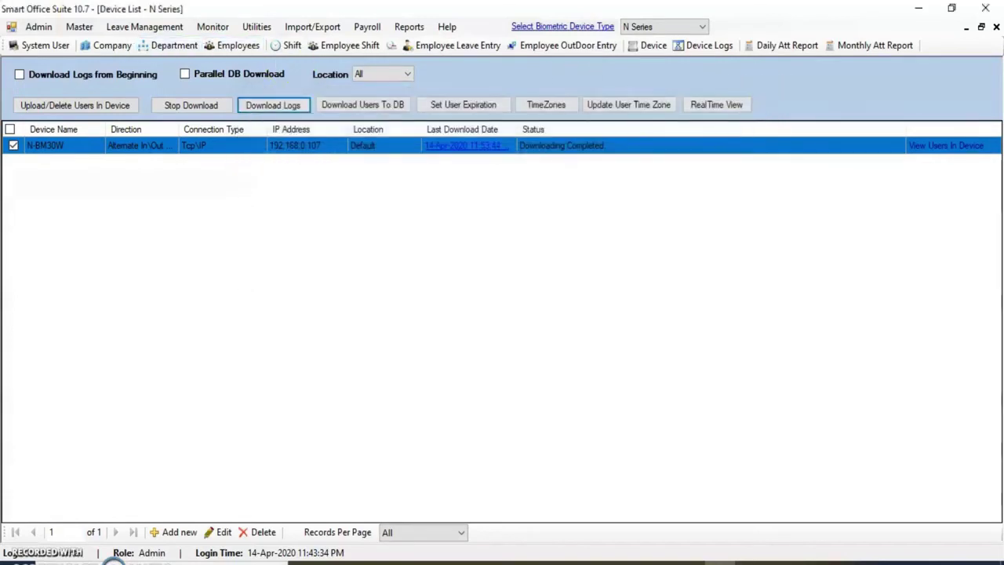
Open the Employee List from Master and browse through the employee rows
left_click(79, 27)
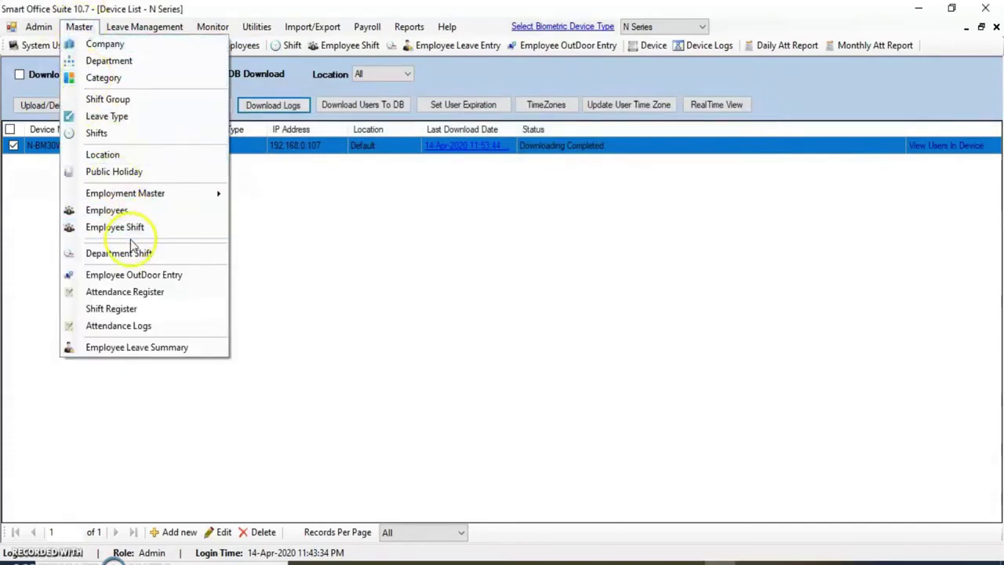
left_click(107, 211)
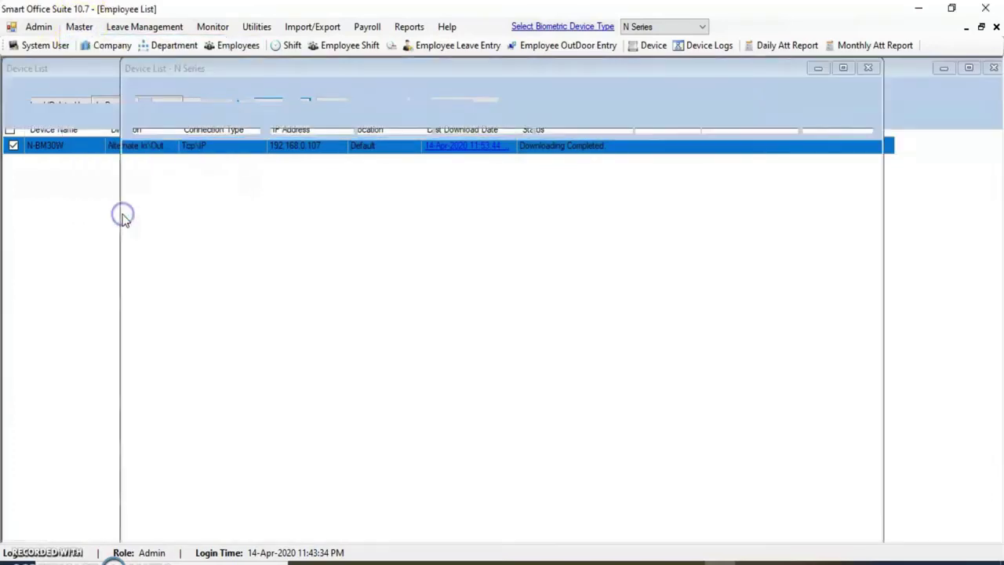
left_click(61, 160)
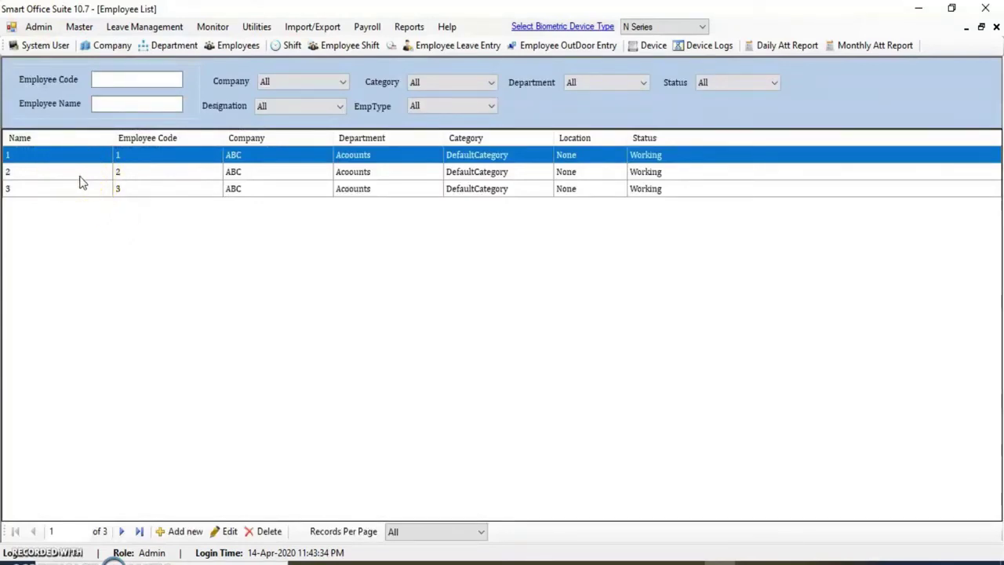
left_click(81, 177)
left_click(78, 157)
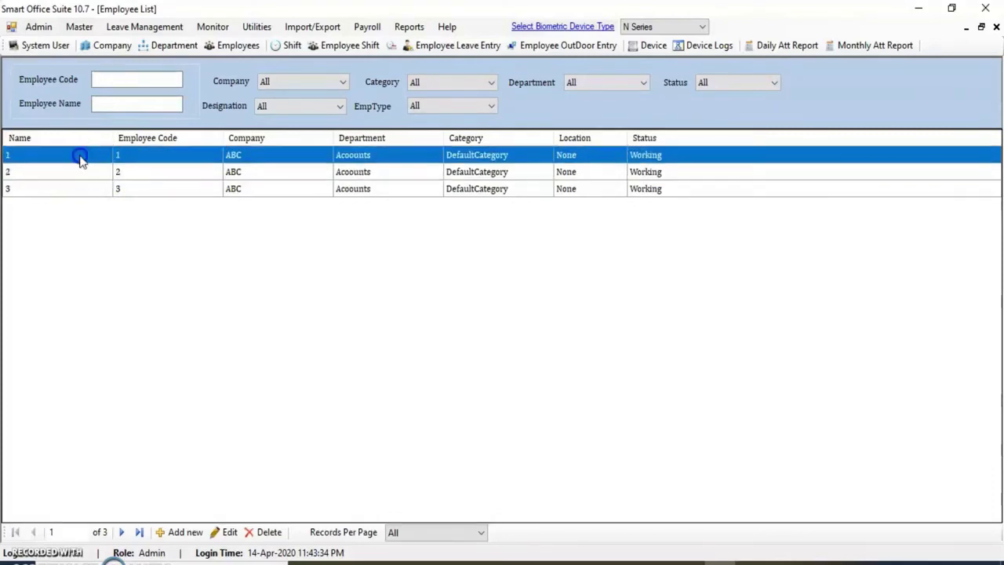
left_click(80, 173)
left_click(87, 196)
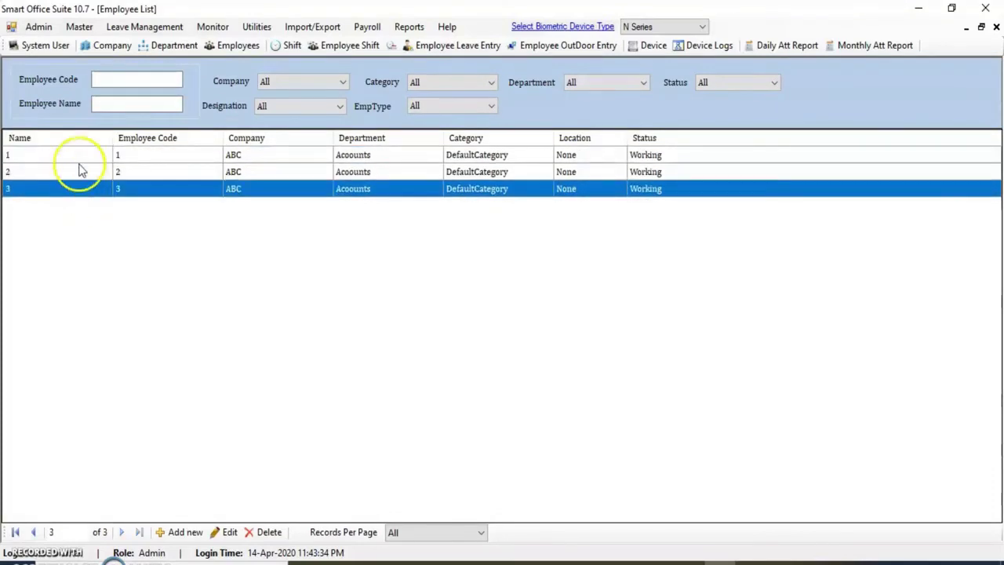
left_click(30, 154)
left_click(29, 174)
left_click(29, 191)
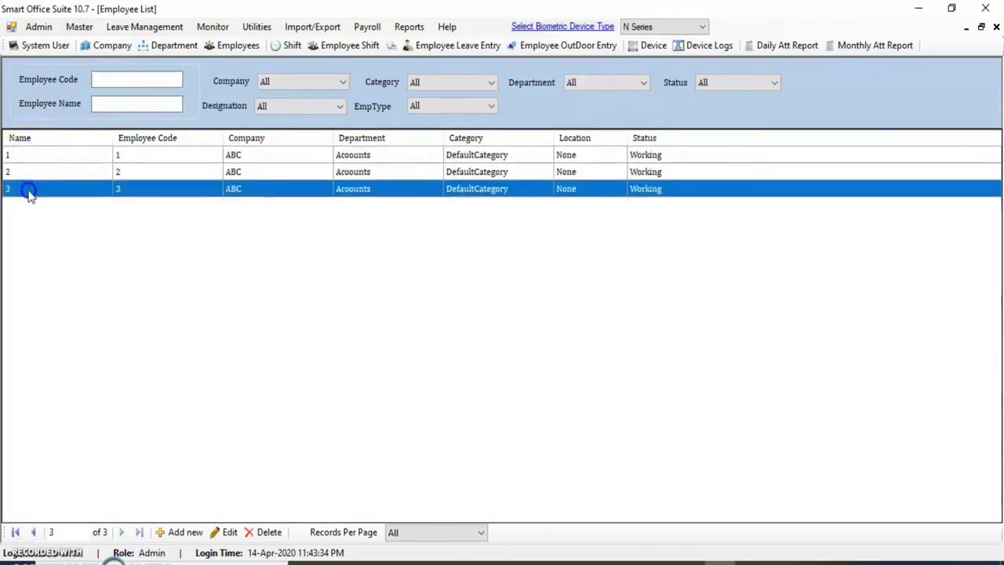
left_click(28, 156)
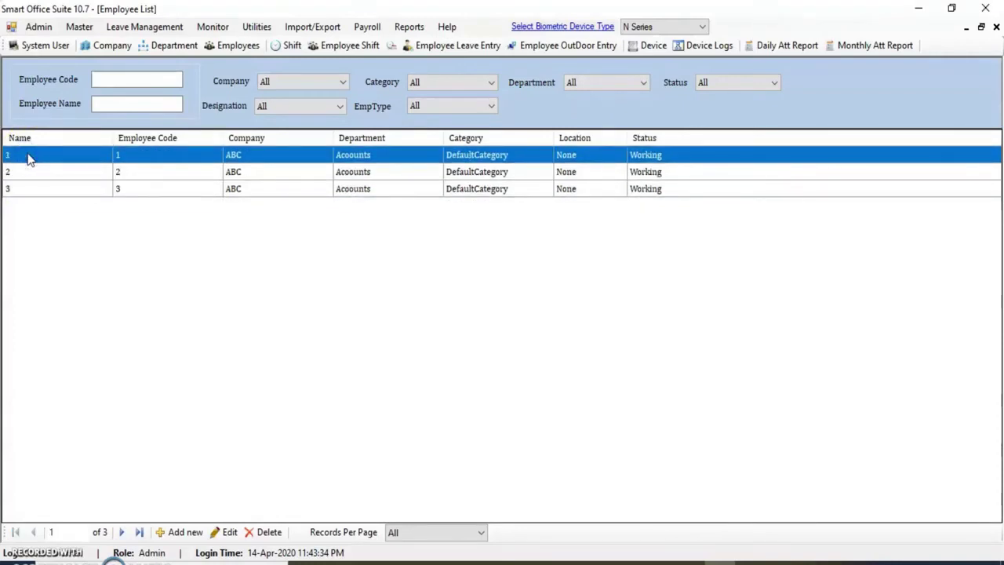
left_click(28, 157)
Correct employee 1's name, review the record's detail tabs, and save it
double_click(14, 157)
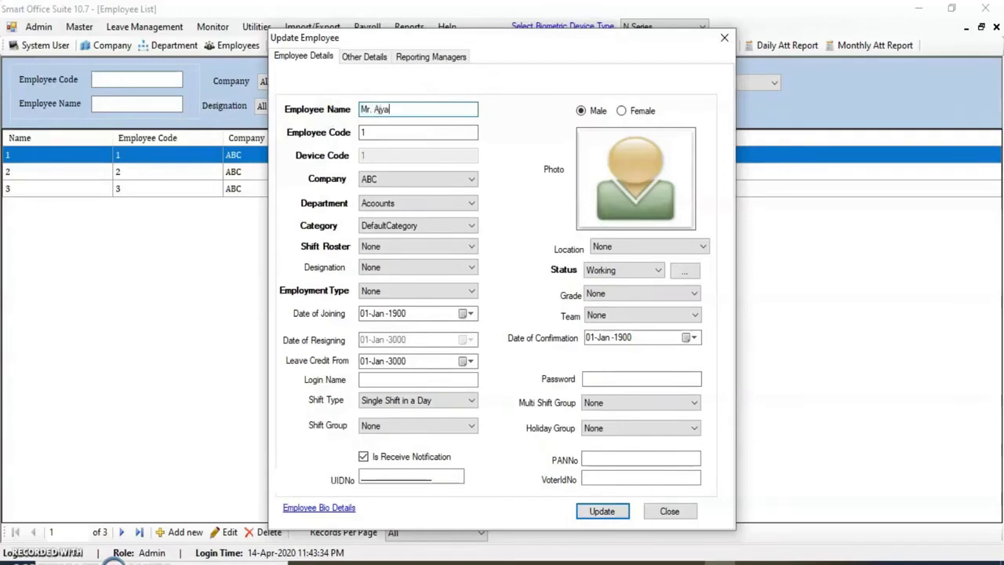
key("BackSpace")
key("BackSpace")
key("BackSpace")
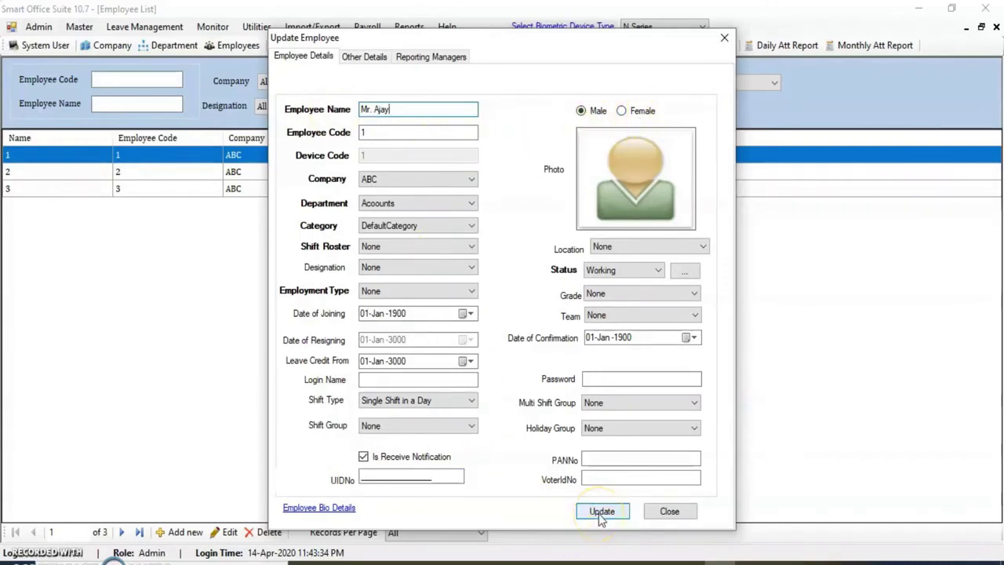
left_click(375, 58)
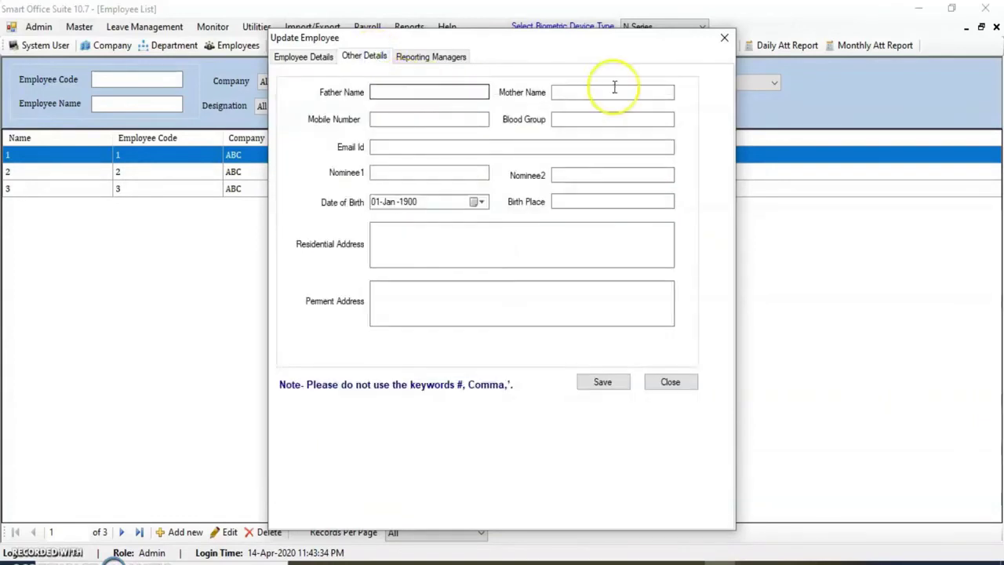
left_click(430, 58)
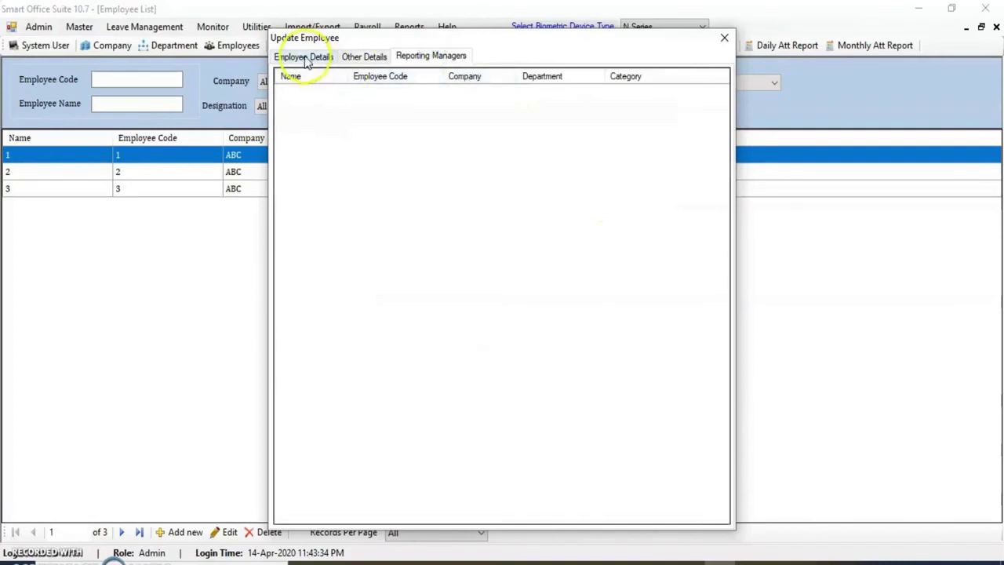
left_click(308, 59)
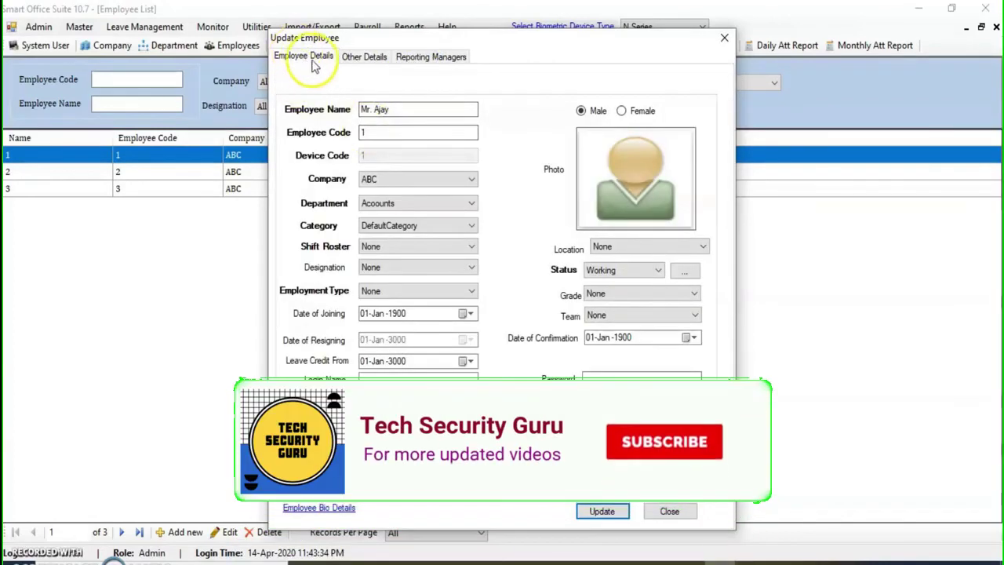
left_click(602, 511)
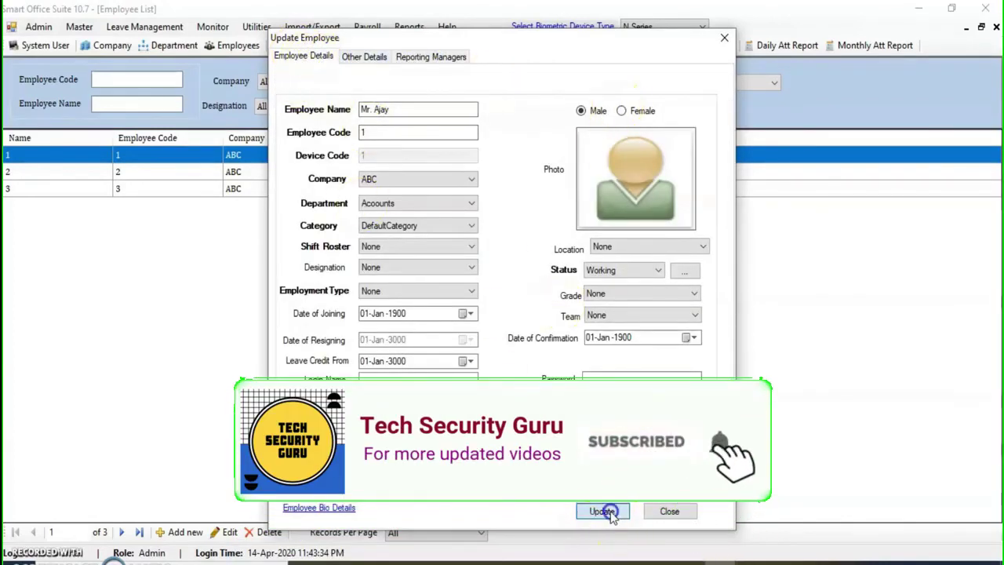
left_click(559, 338)
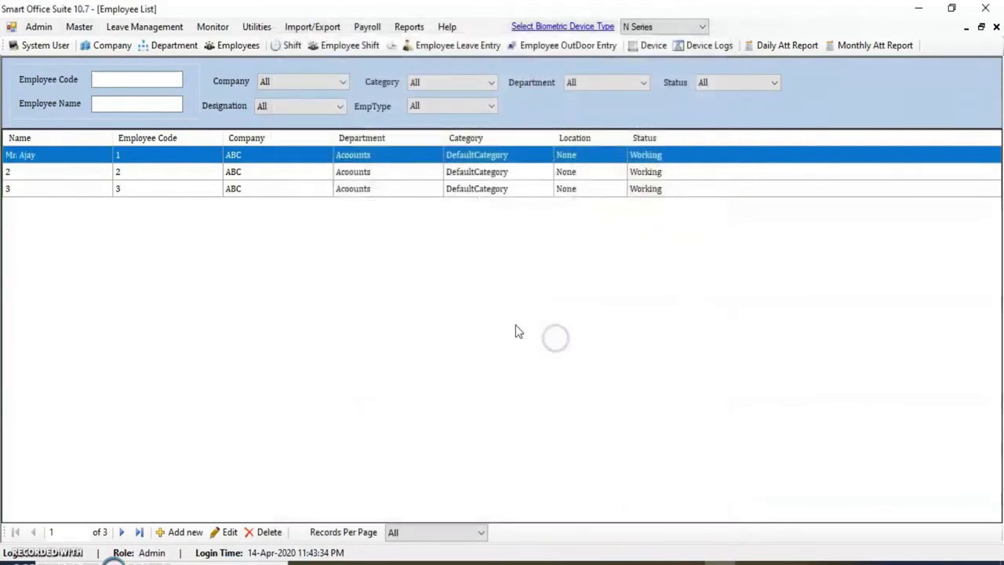
Edit employee 2's name to add the 'Mr' title and save the record
left_click(23, 173)
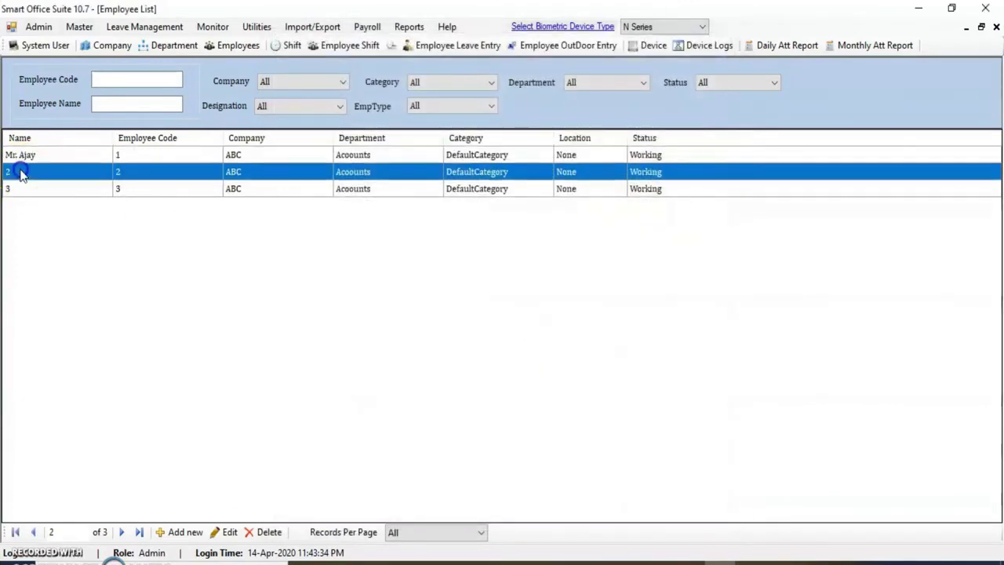
double_click(23, 173)
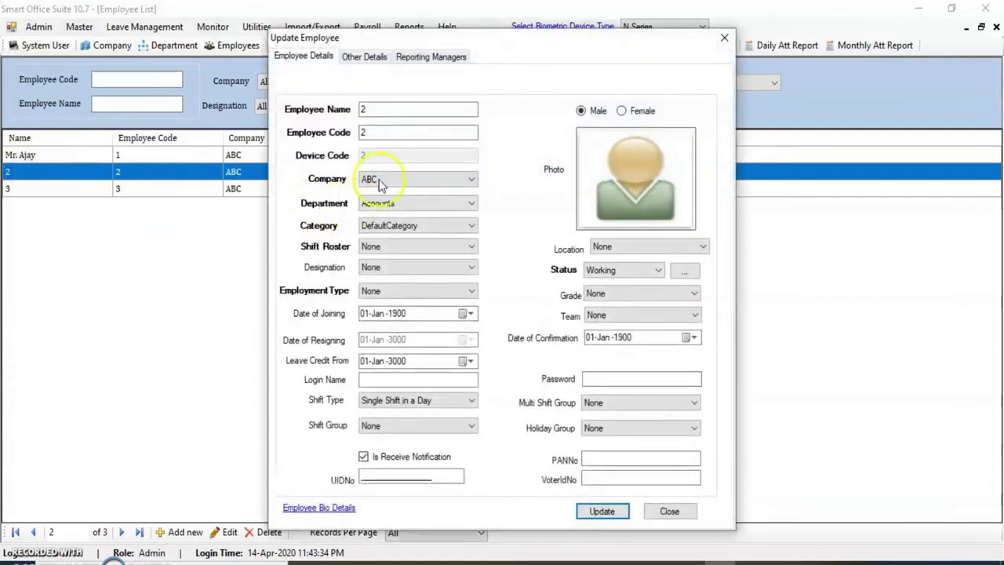
type("Mr. Sanjay")
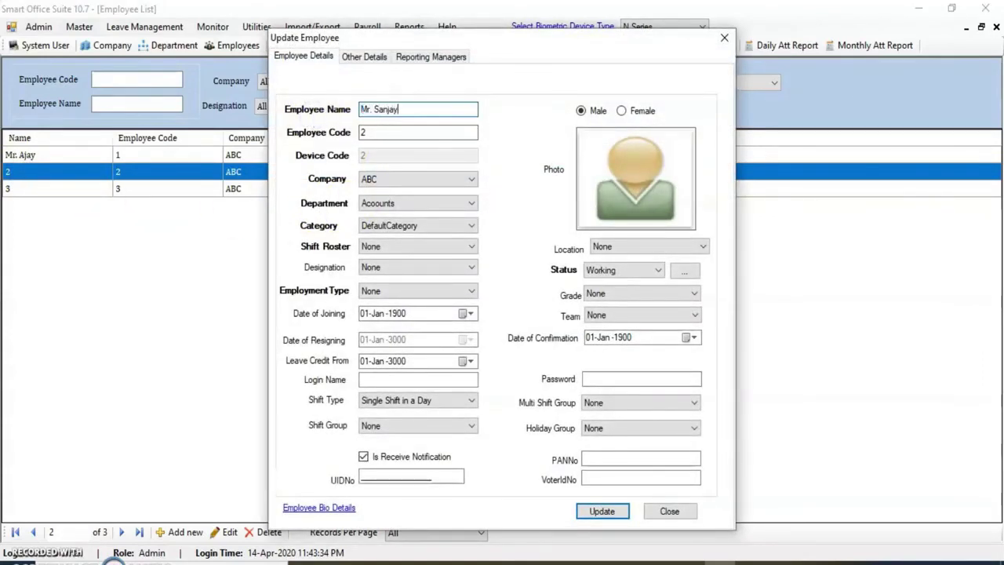
left_click(600, 511)
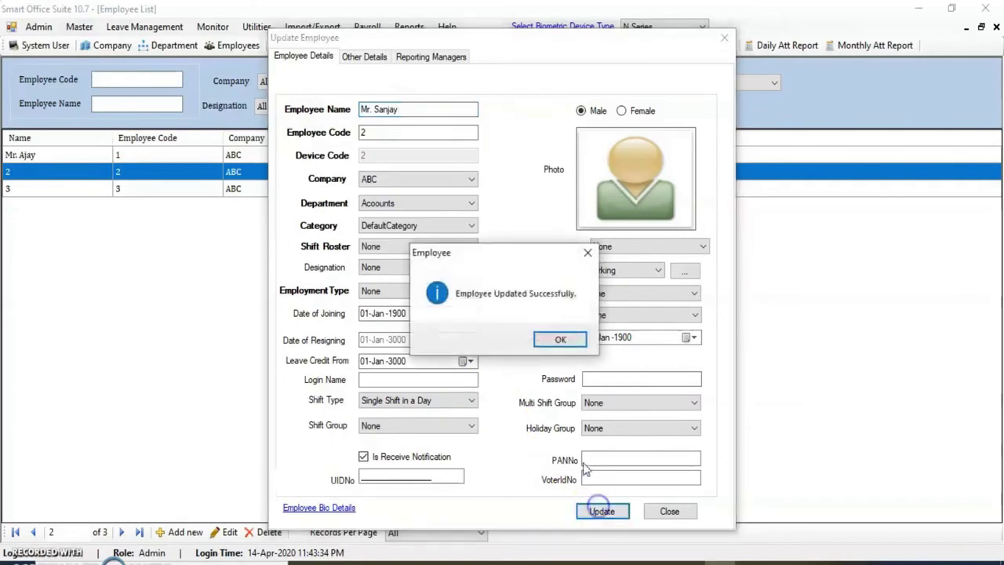
left_click(560, 342)
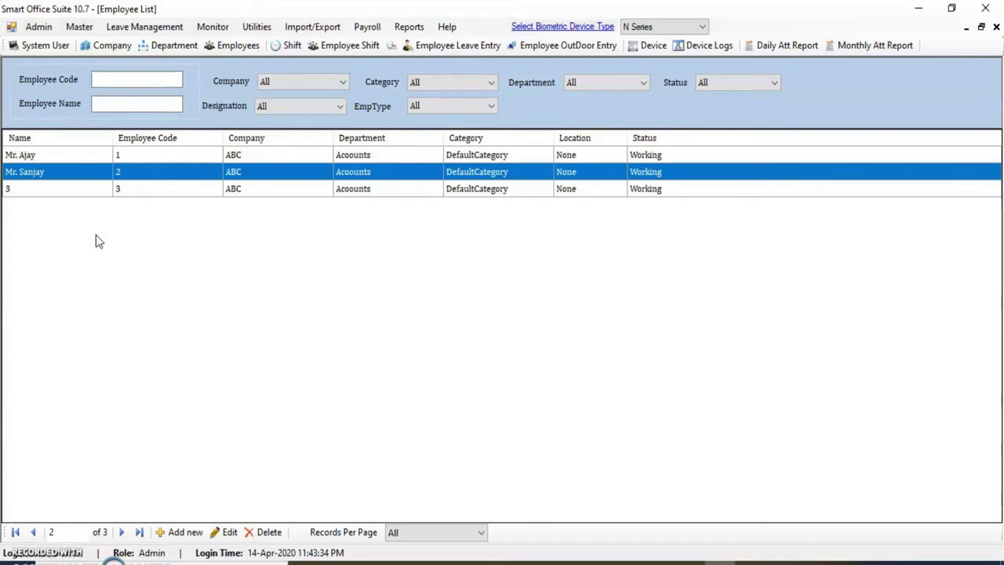
Assign shift GS to employee 1 from 01-Apr-2020 via Master > Employee Shift
left_click(79, 26)
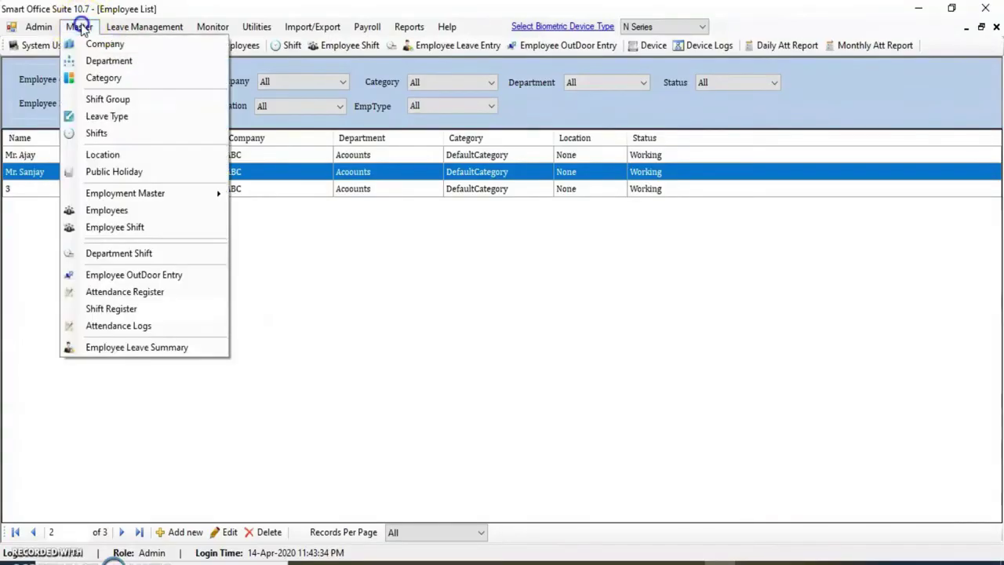
left_click(125, 227)
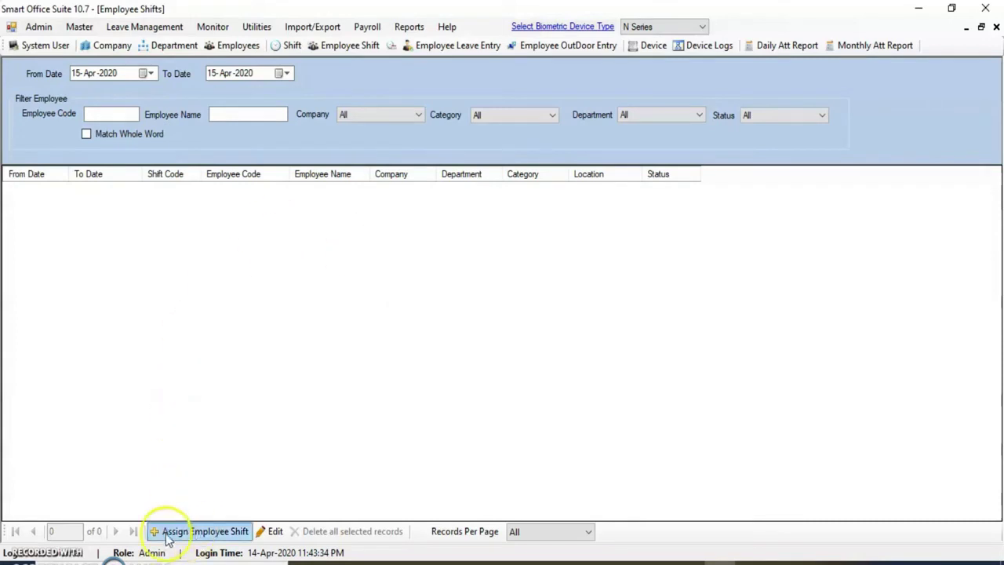
left_click(208, 534)
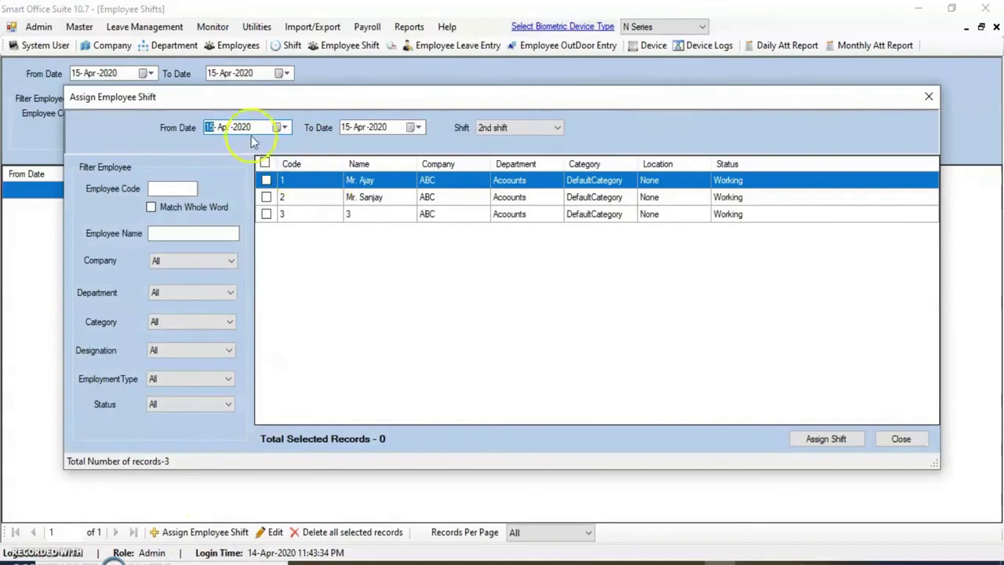
left_click(283, 127)
left_click(265, 179)
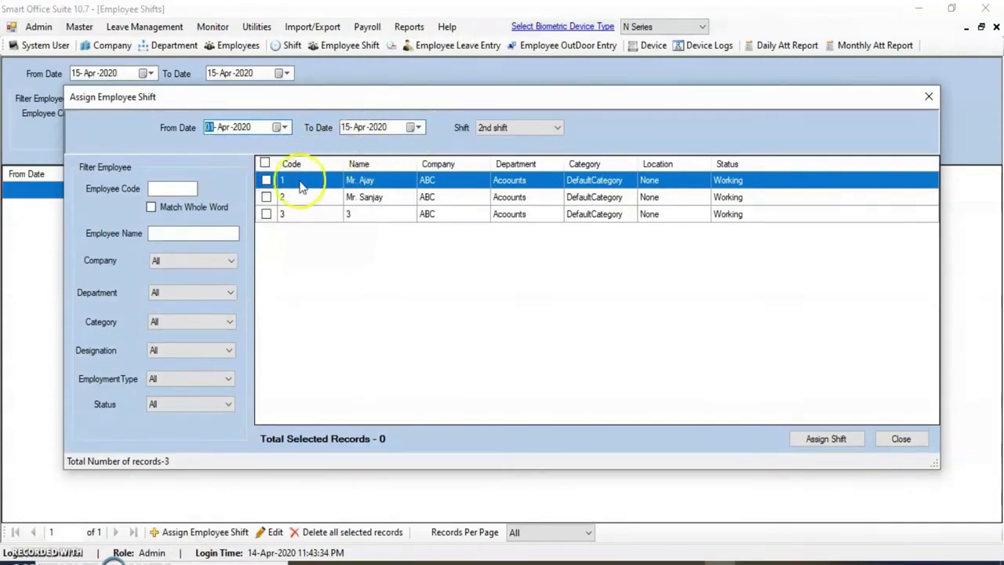
left_click(267, 180)
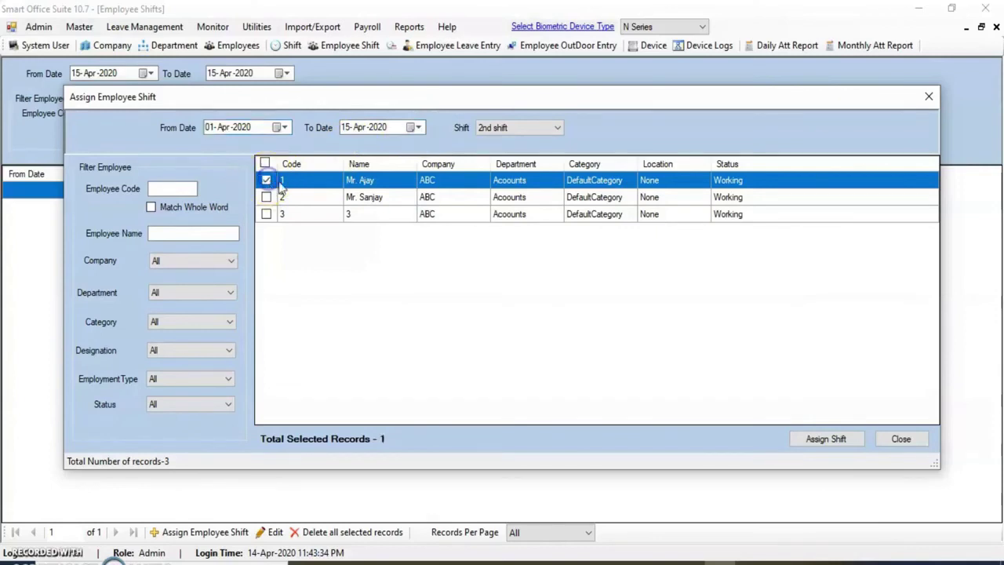
left_click(494, 128)
left_click(487, 151)
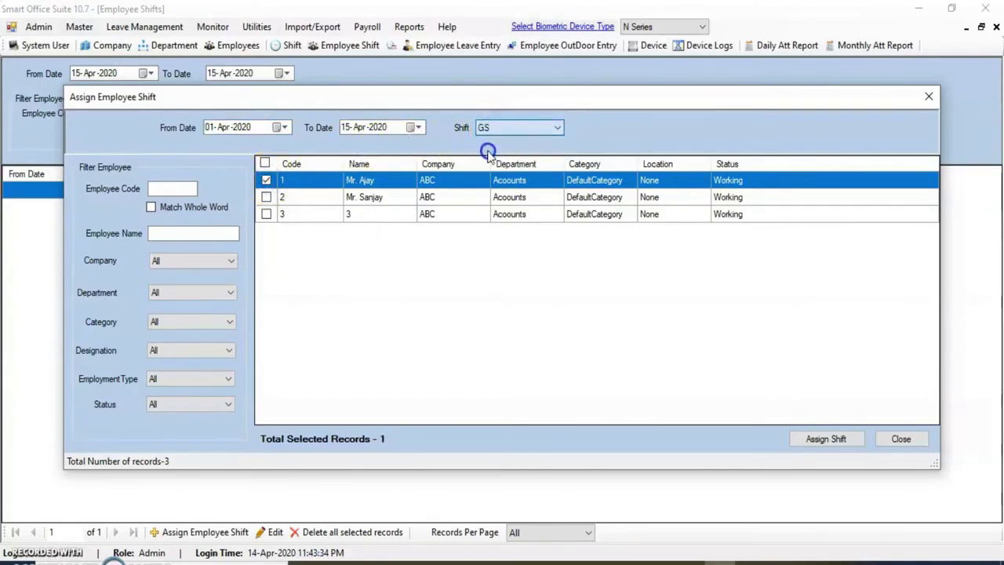
left_click(825, 440)
Assign the 2nd shift to employees 2 and 3 and close the assignment dialog
left_click(576, 339)
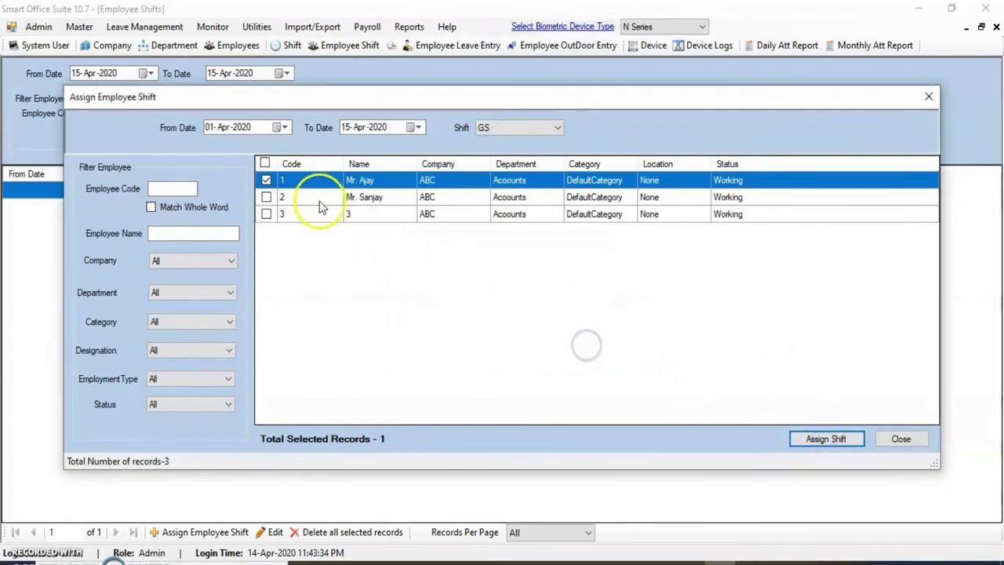
left_click(267, 181)
left_click(267, 197)
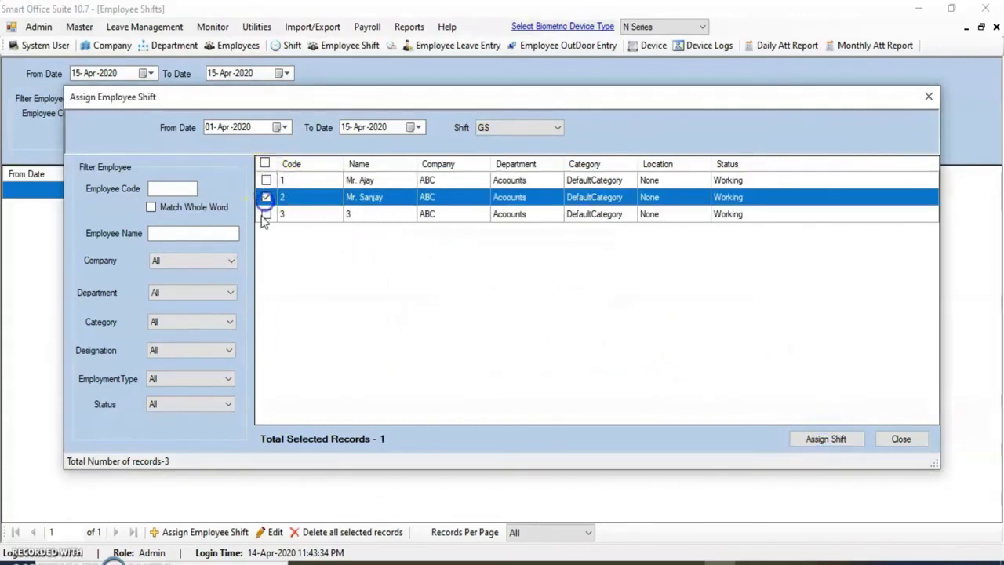
left_click(265, 216)
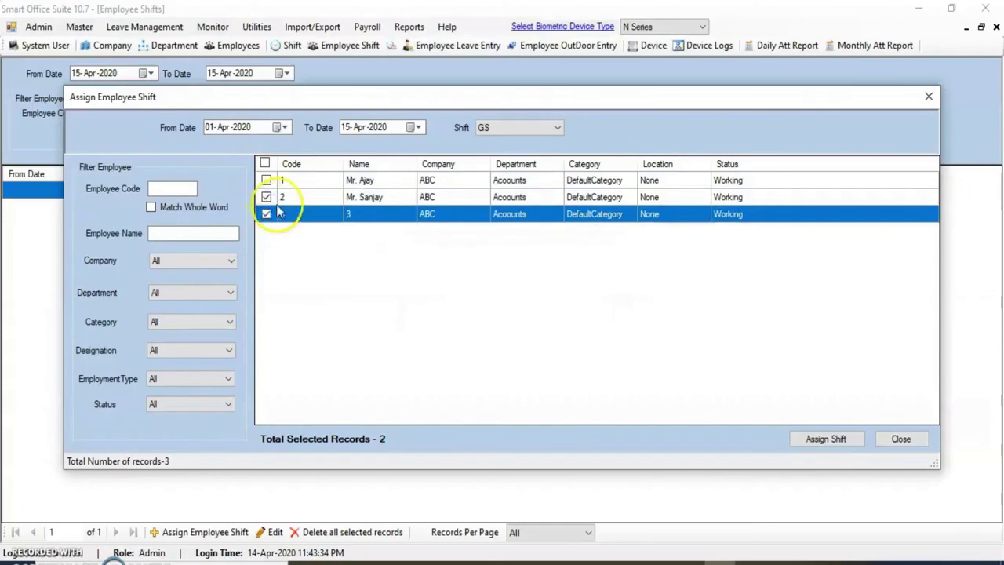
left_click(520, 127)
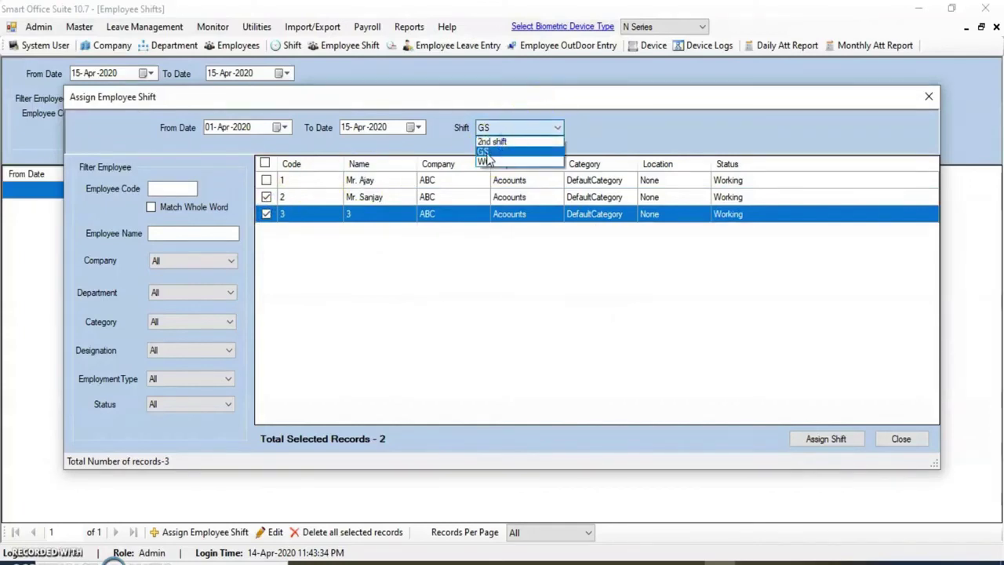
left_click(490, 142)
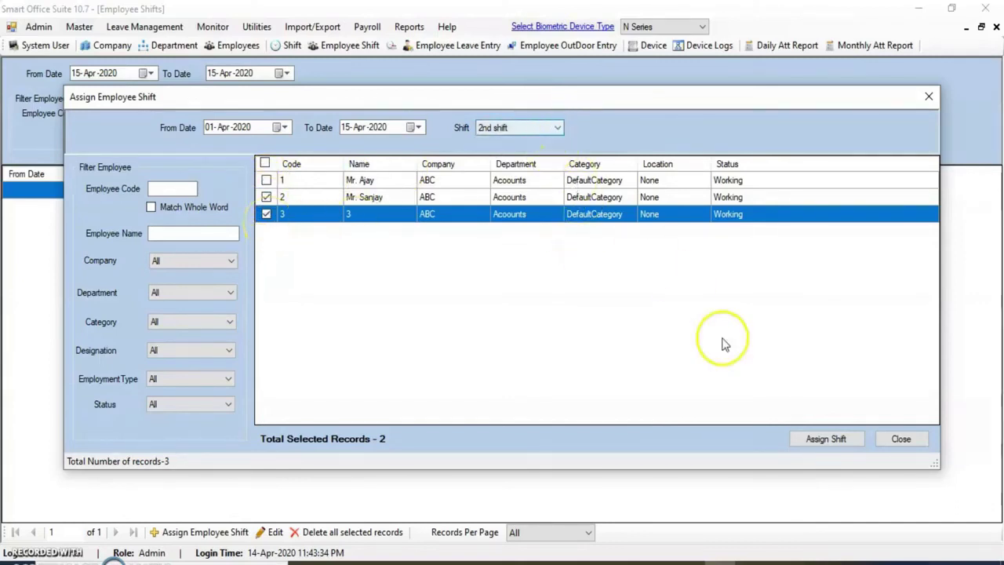
left_click(844, 442)
left_click(573, 340)
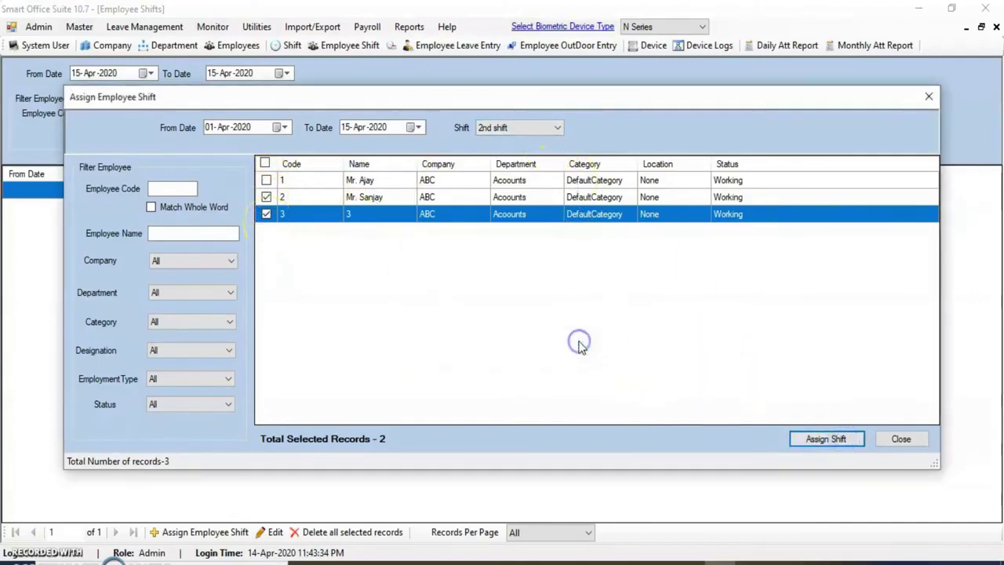
left_click(904, 438)
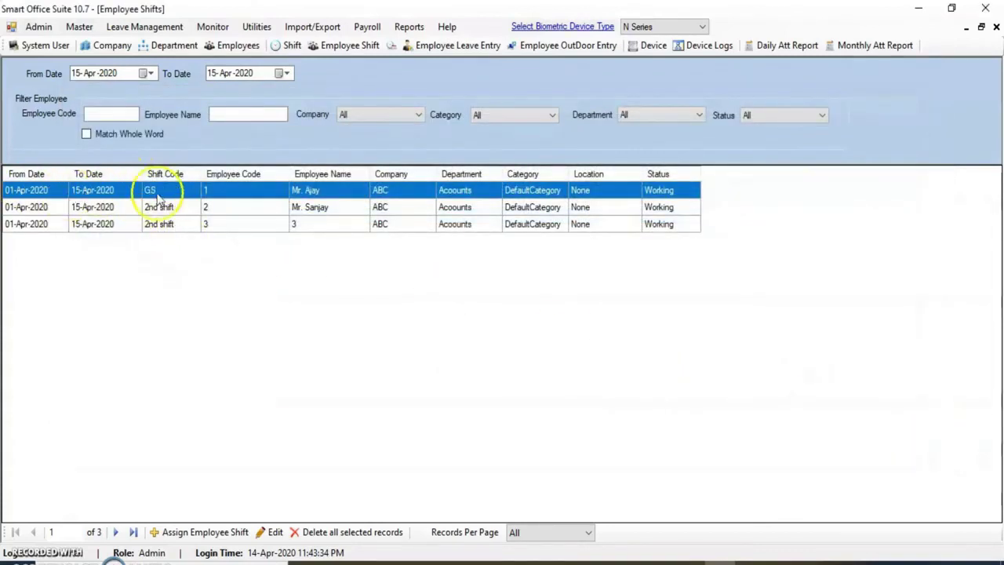
Check employees 2 and 3's assigned shifts in the Employee Shifts list
left_click(208, 207)
left_click(205, 226)
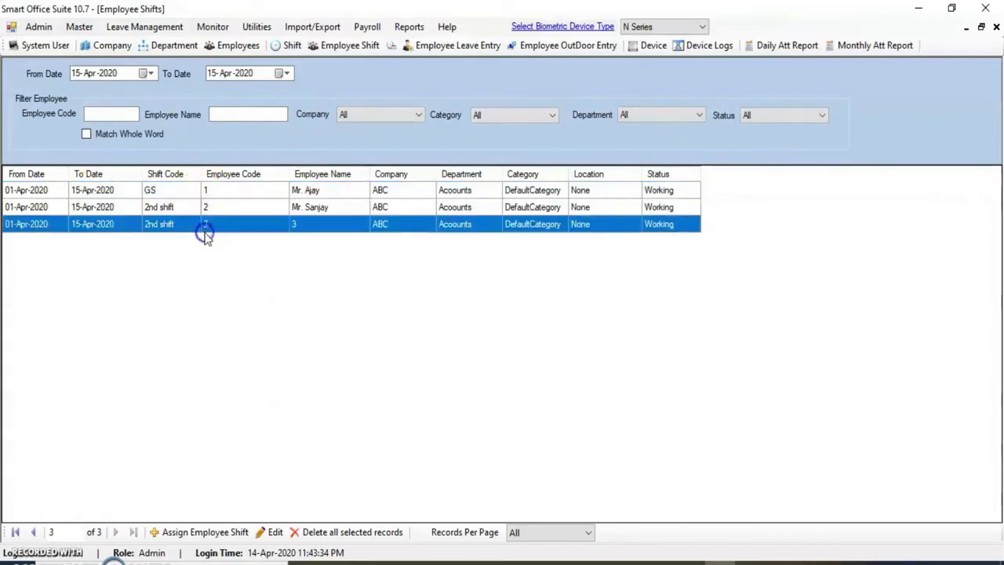
left_click(158, 209)
left_click(158, 225)
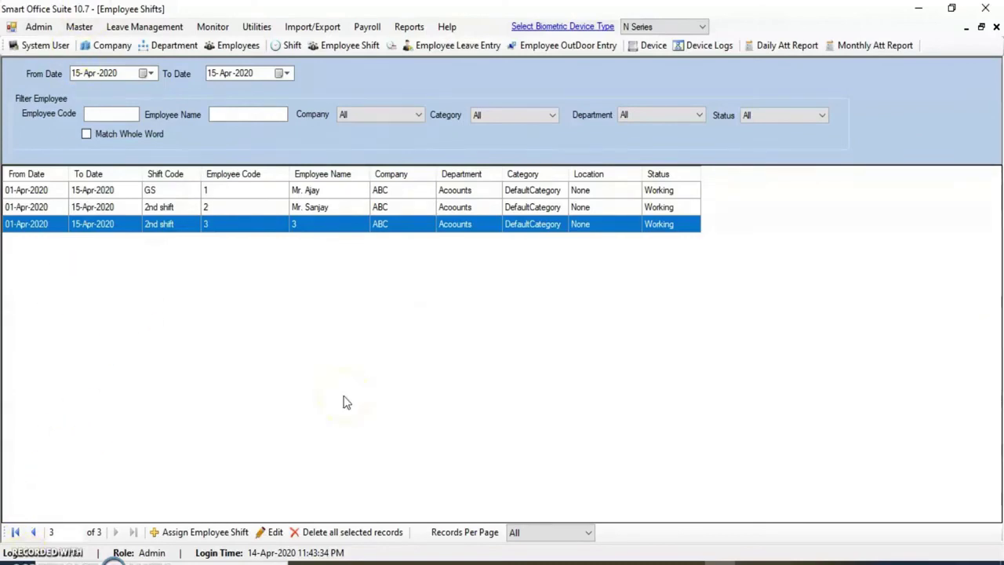
left_click(78, 27)
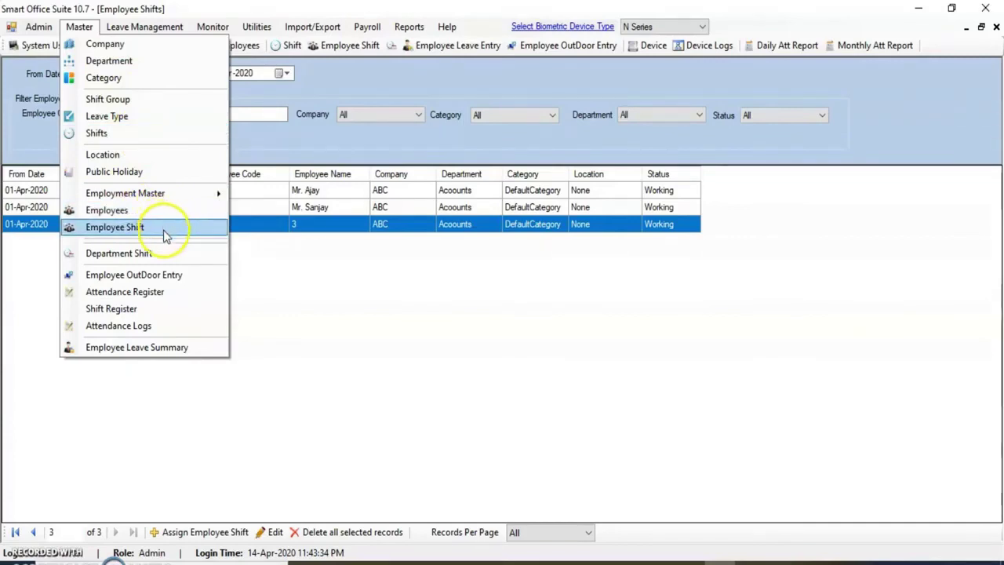
left_click(281, 259)
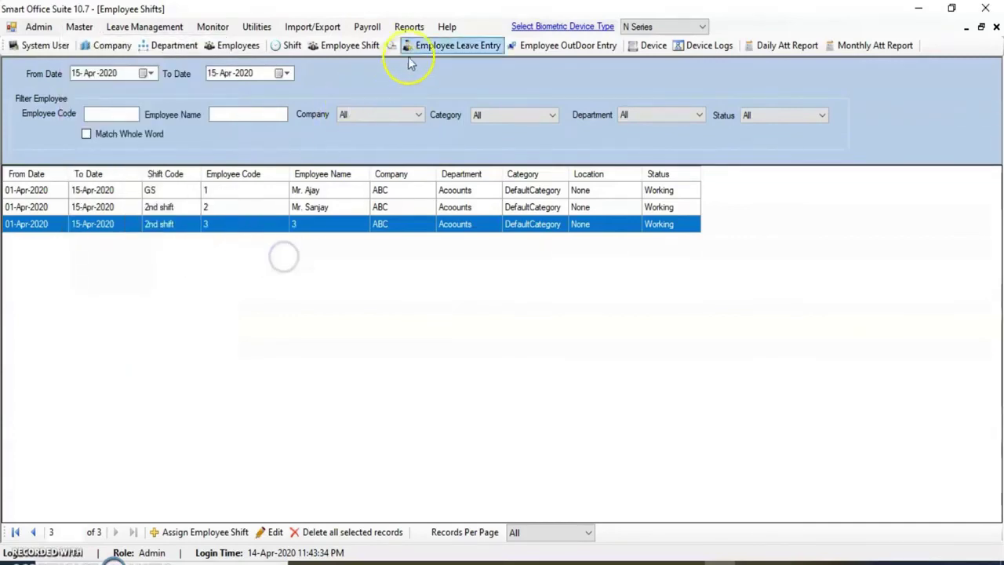
left_click(257, 27)
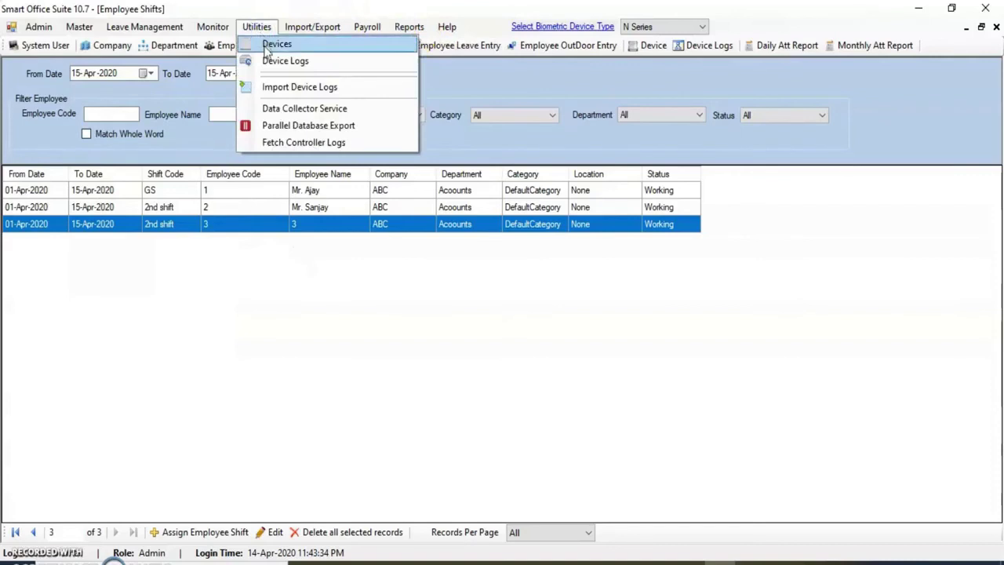
Recalculate attendance from 01-Apr-2020 and close the Recalculate Attendance window after success
left_click(265, 43)
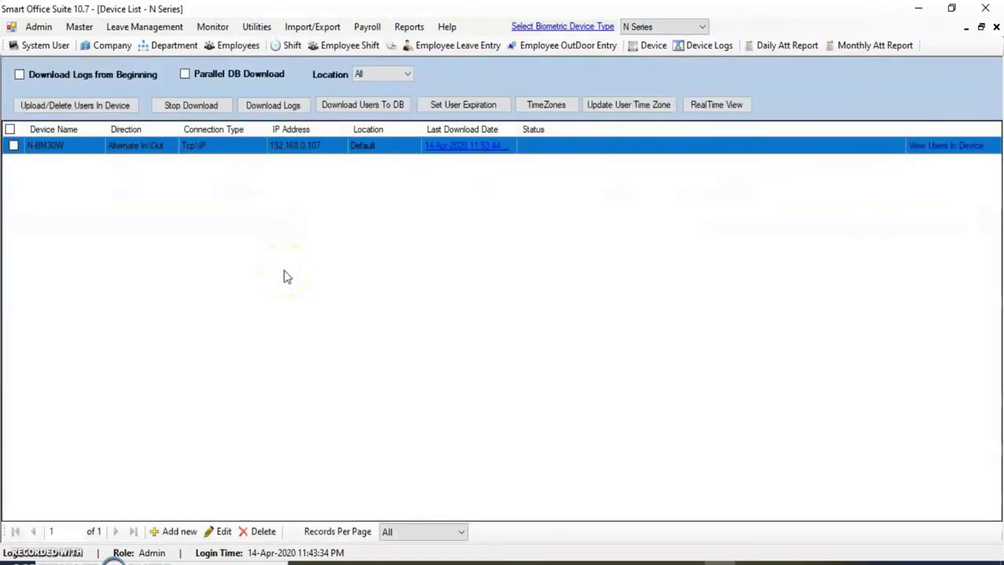
left_click(409, 26)
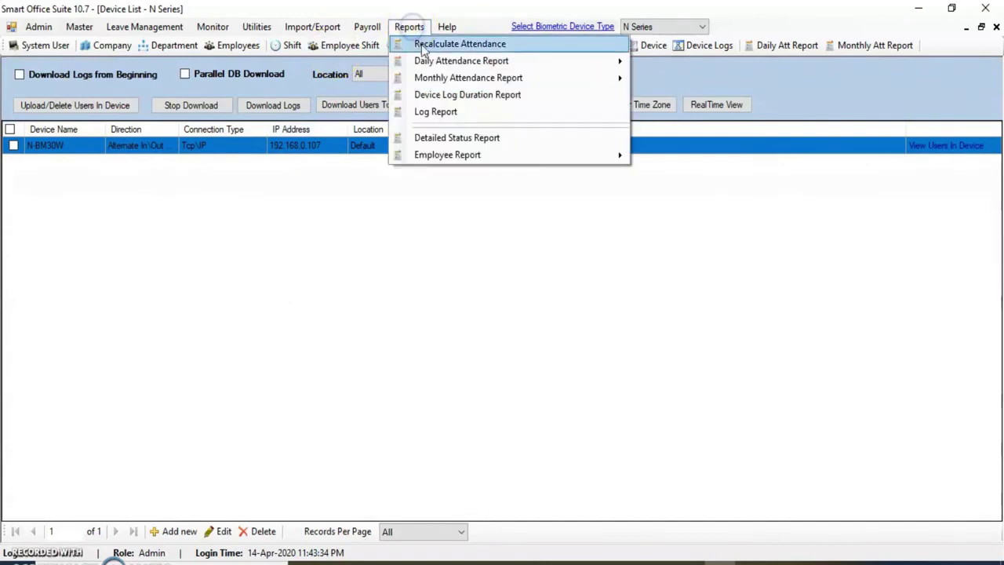
left_click(438, 48)
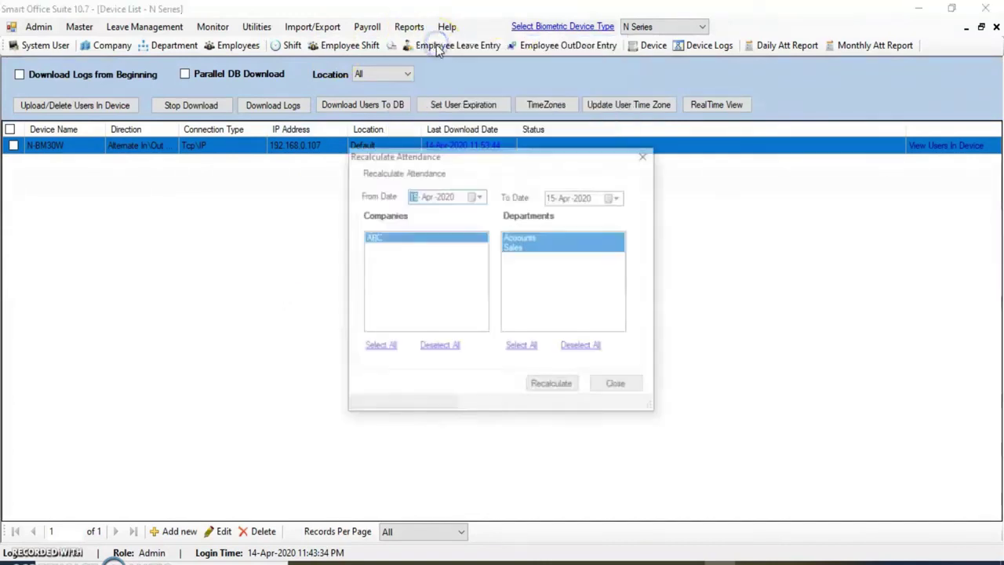
left_click(478, 196)
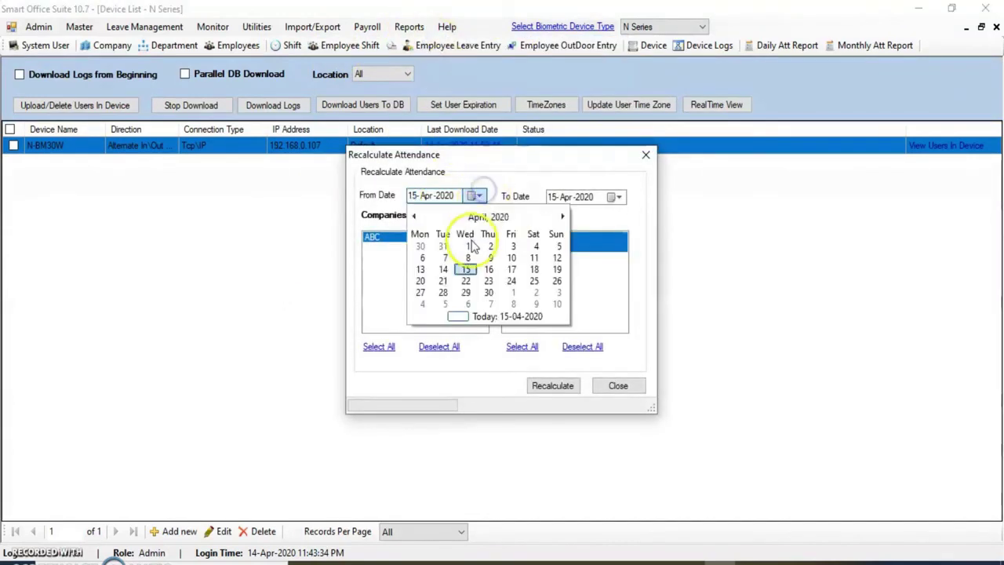
left_click(468, 245)
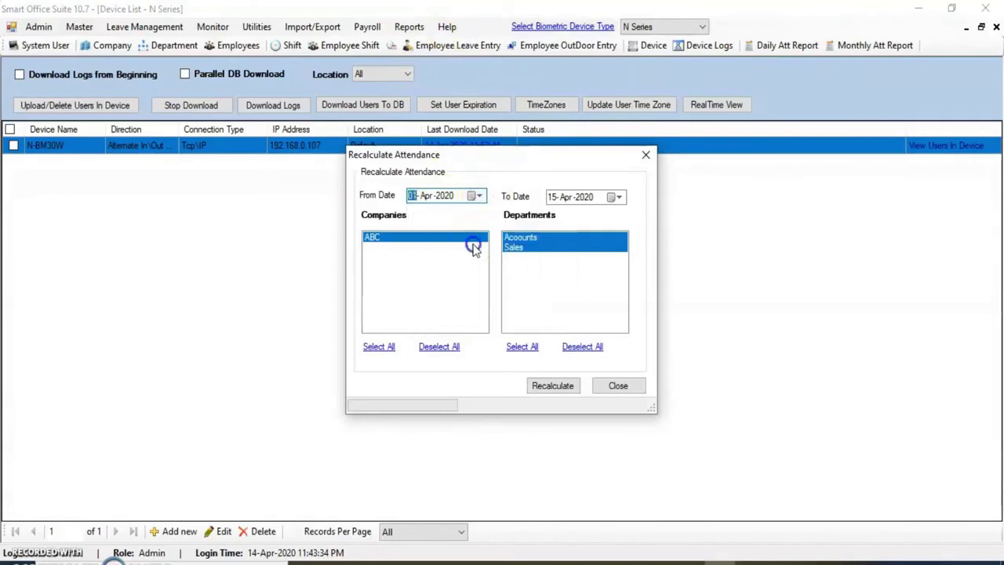
left_click(552, 390)
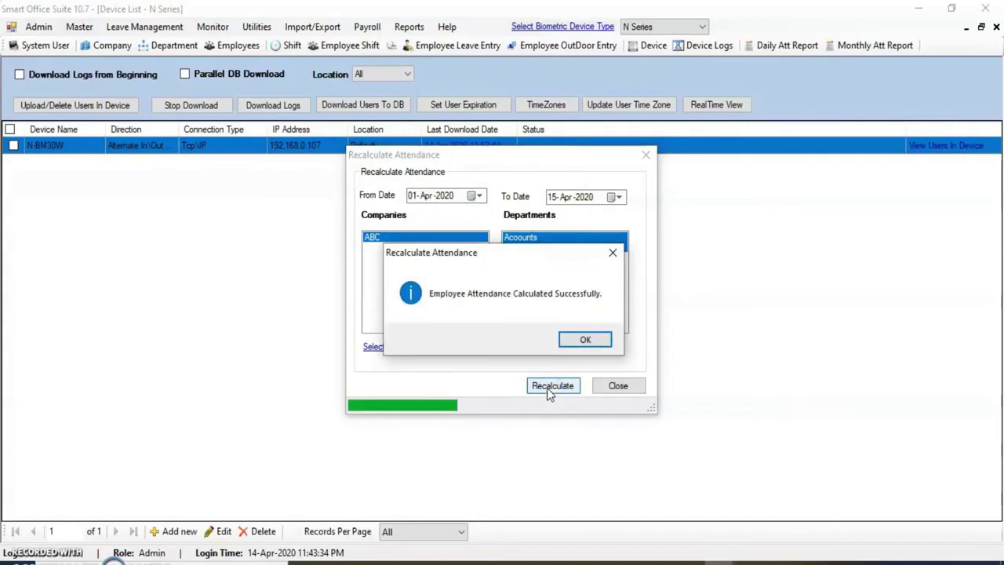
left_click(578, 339)
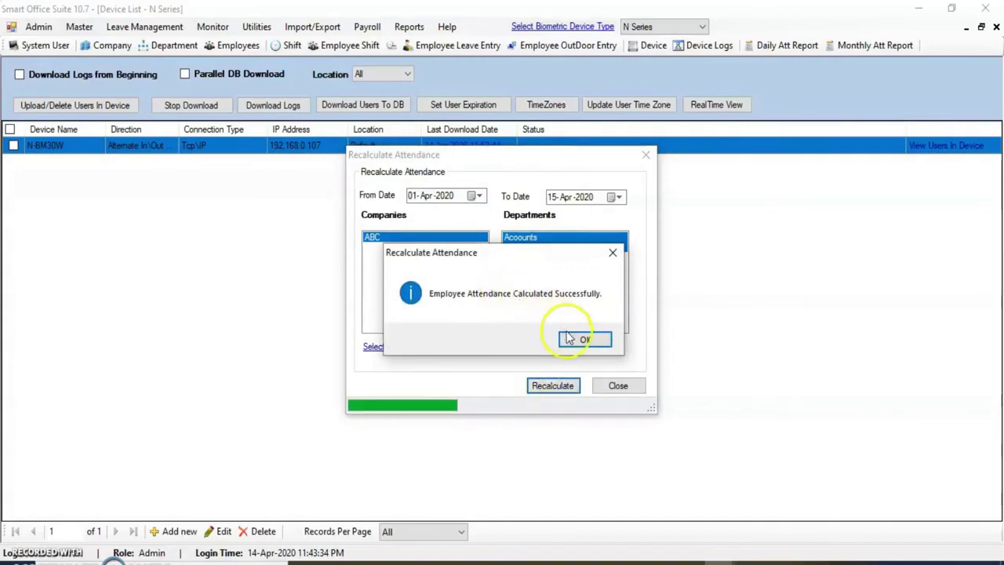
left_click(618, 385)
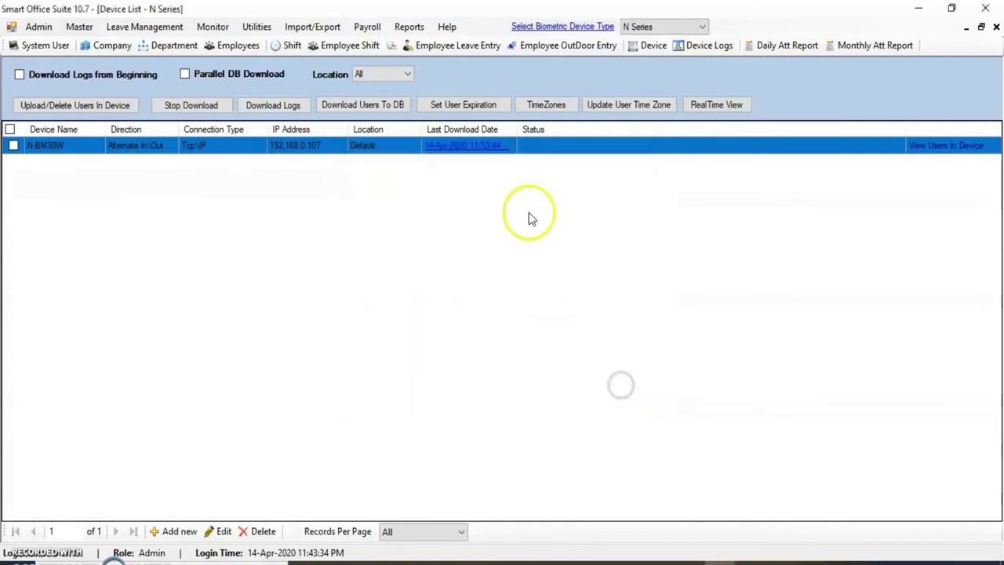
Open the Monthly Attendance Detailed Report settings from Reports
left_click(412, 26)
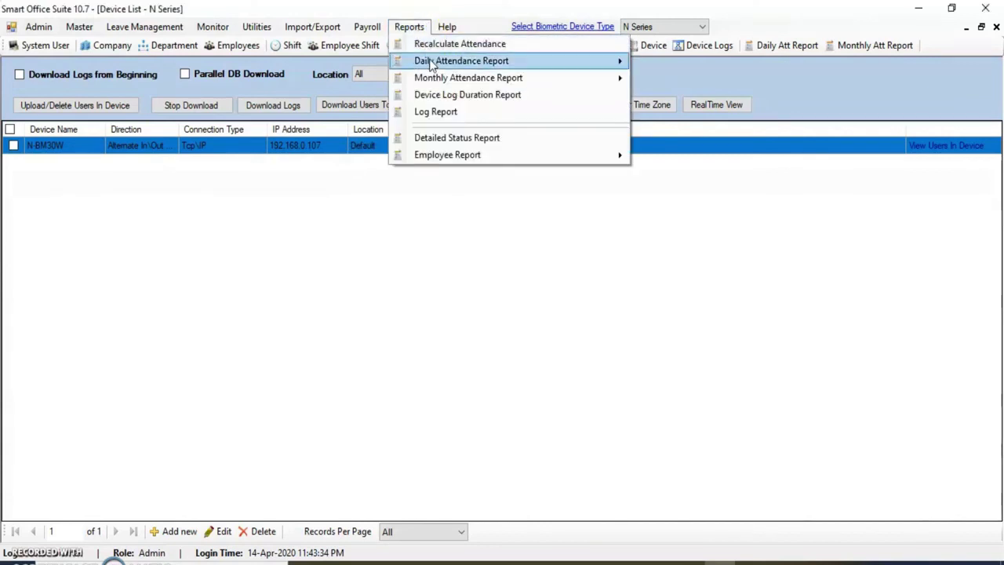
mouse_move(437, 60)
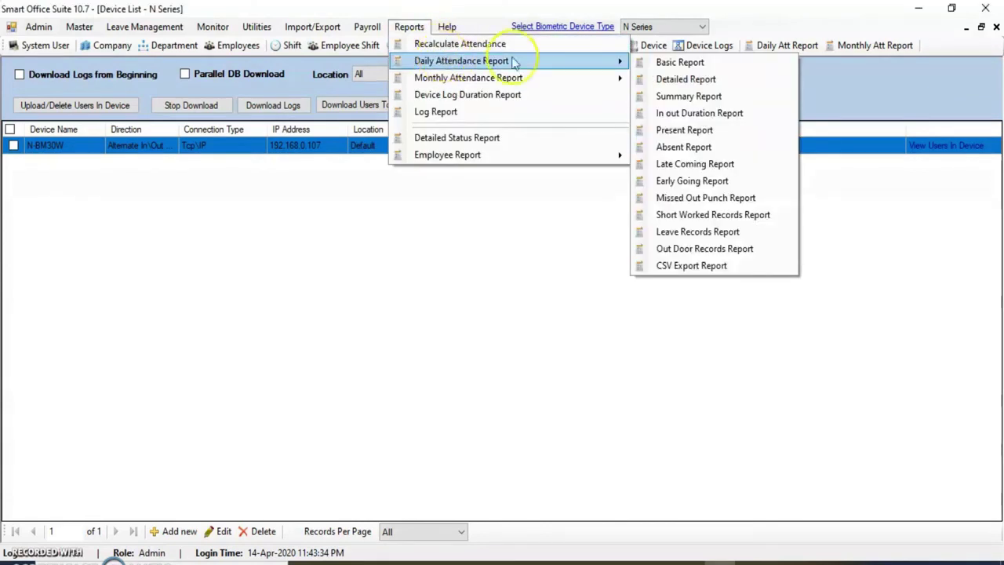
mouse_move(510, 77)
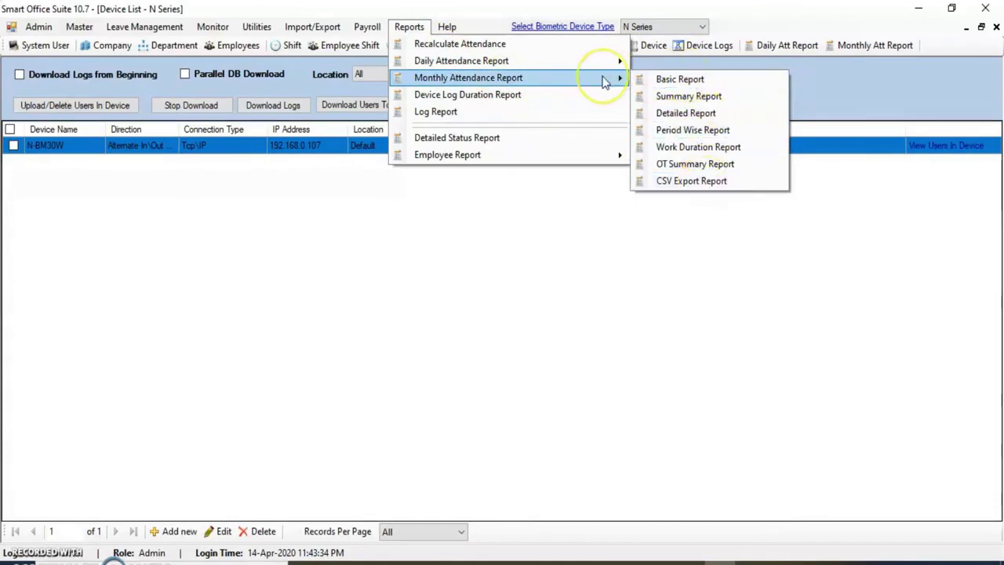
left_click(684, 114)
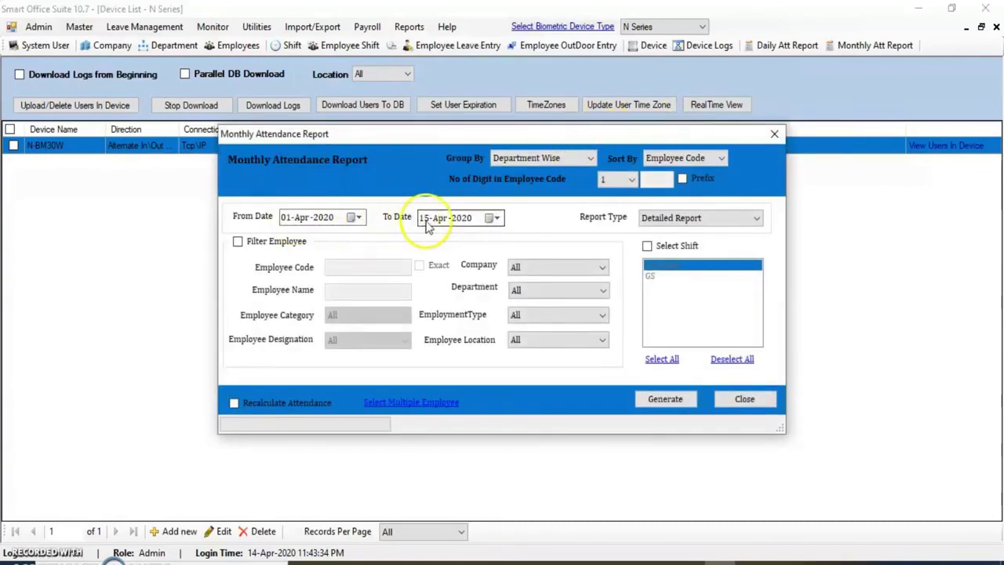
Leave the employee filter off and generate the report for all ABC employees
left_click(238, 241)
left_click(347, 265)
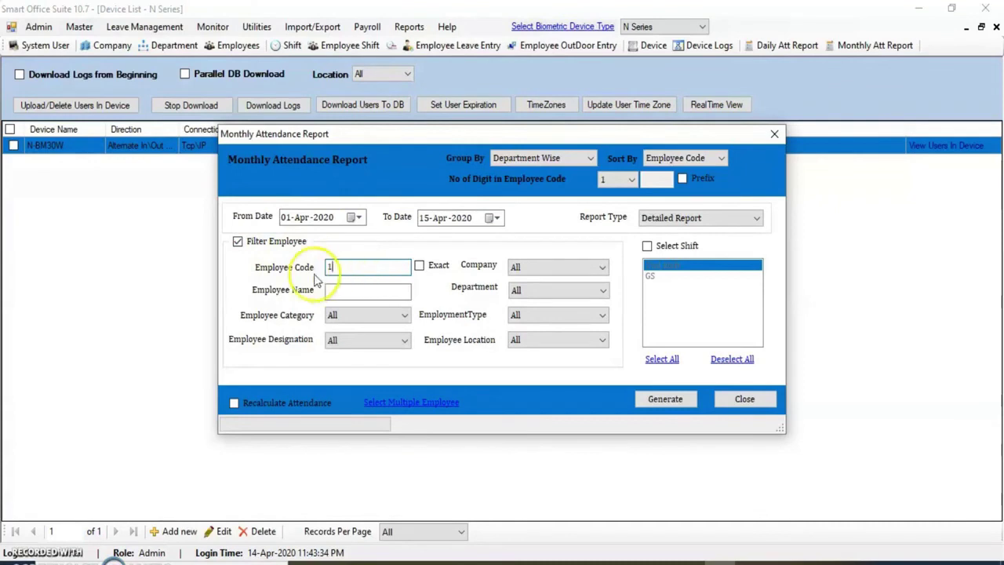
left_click(419, 266)
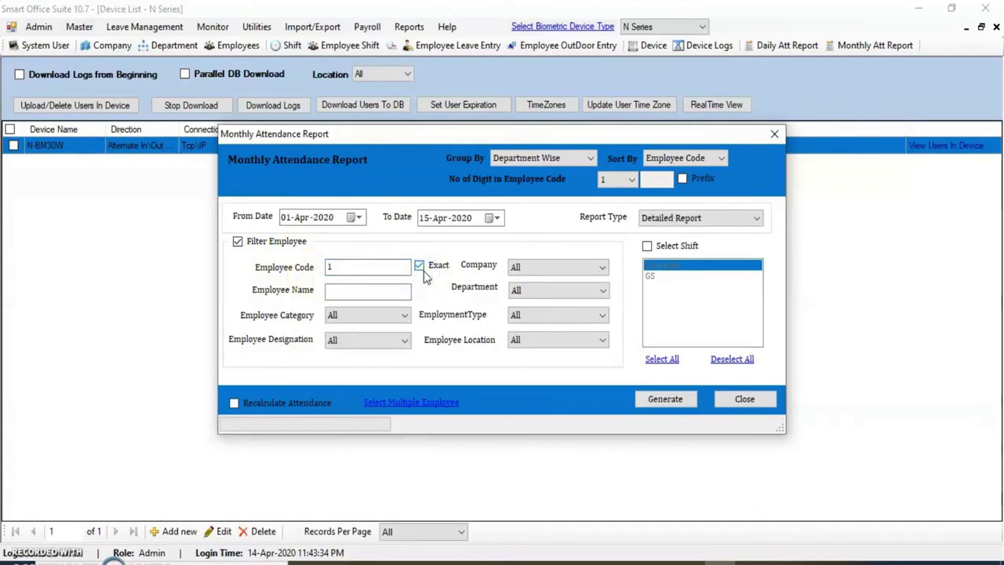
left_click(418, 266)
left_click(547, 268)
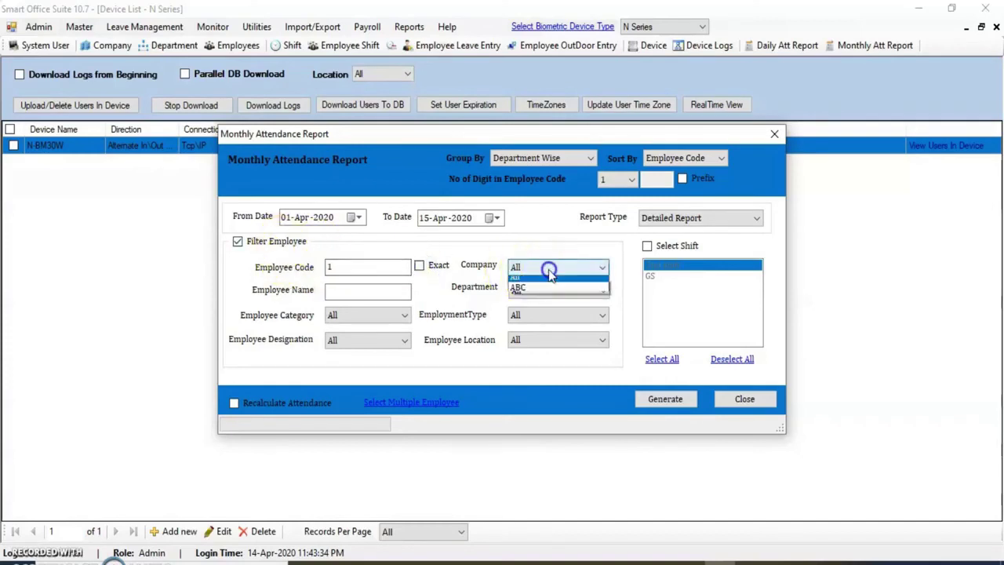
left_click(574, 267)
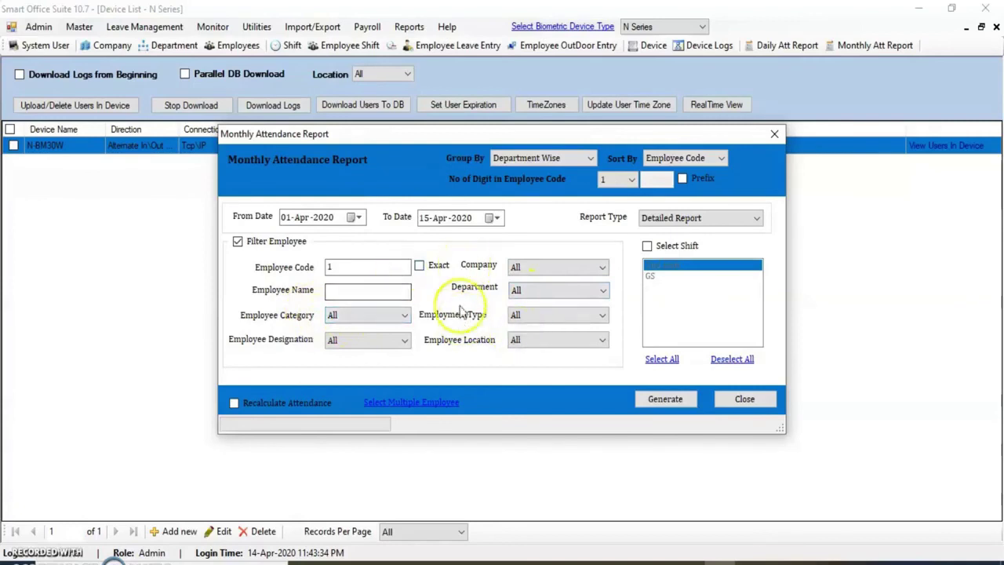
left_click(238, 241)
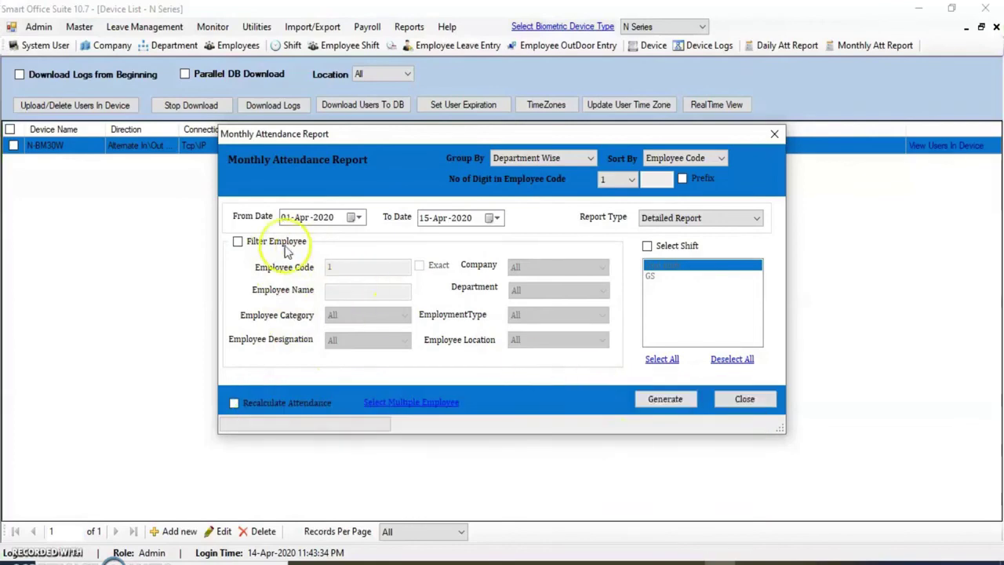
left_click(664, 404)
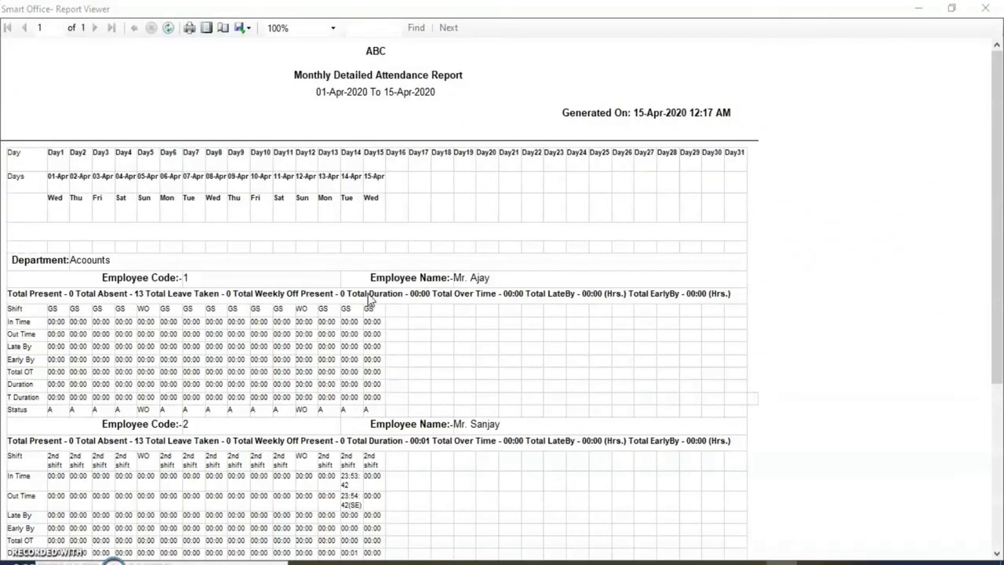
left_click(355, 300)
scroll(184, 400, "down", 5)
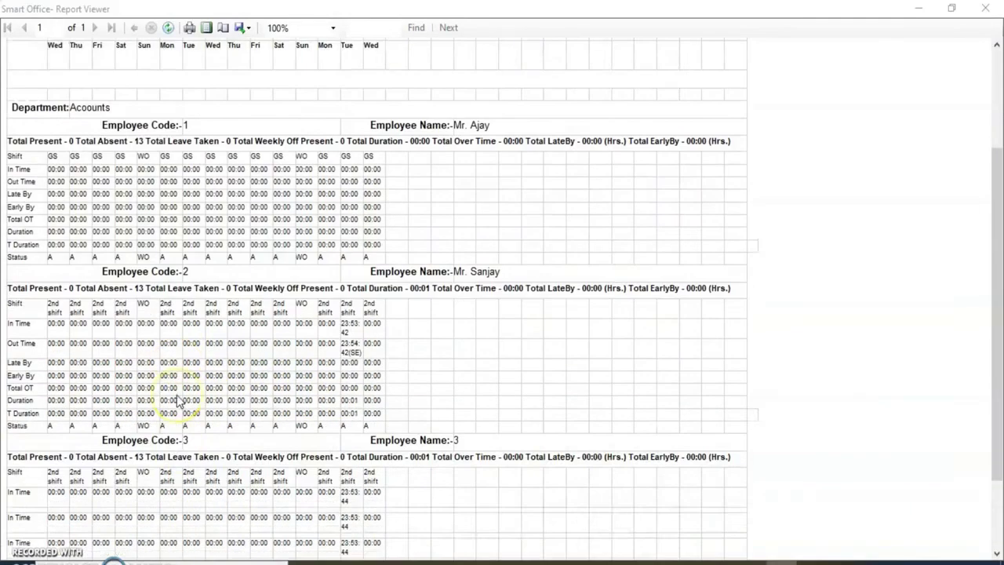
scroll(177, 394, "up", 3)
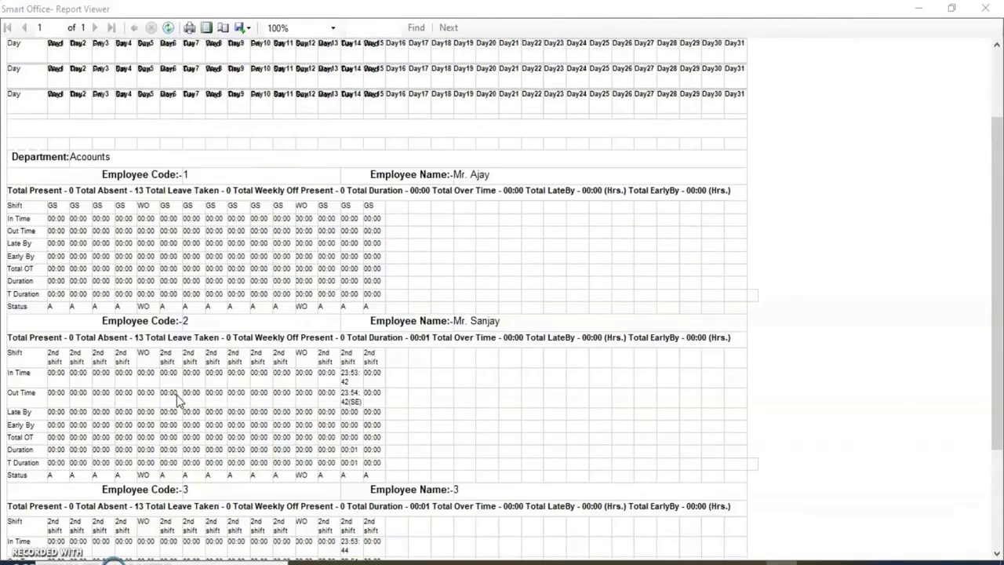
scroll(243, 150, "up", 1)
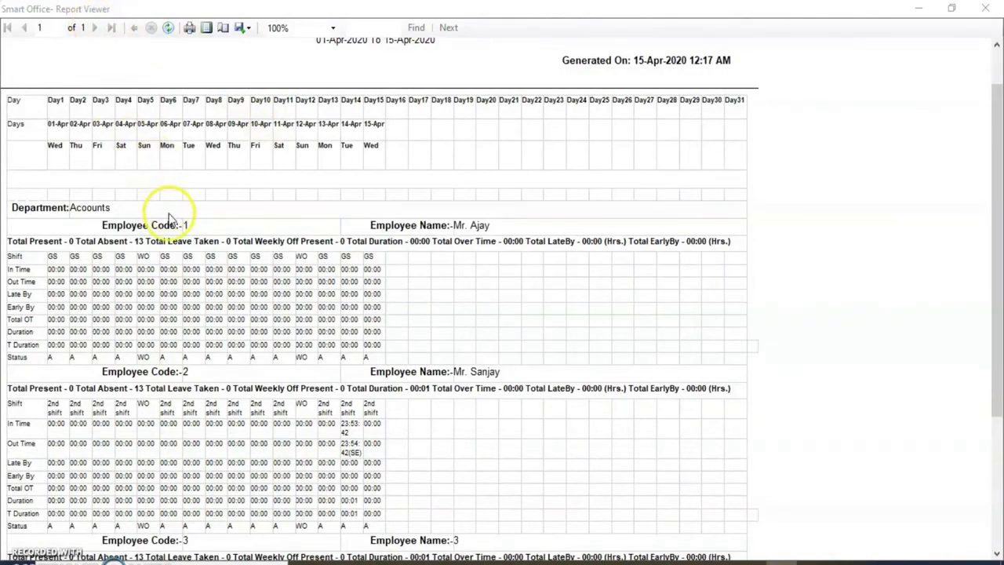
scroll(168, 216, "down", 2)
scroll(170, 218, "up", 2)
Save the report as PDF Monthly_DetailedReport.pdf on the Desktop, then close the Report Viewer
left_click(248, 30)
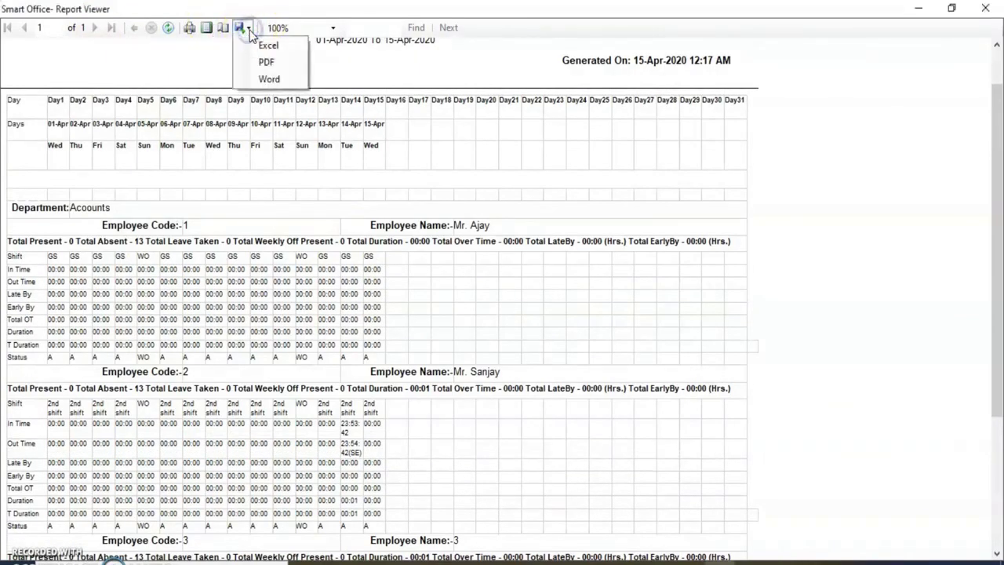
left_click(268, 66)
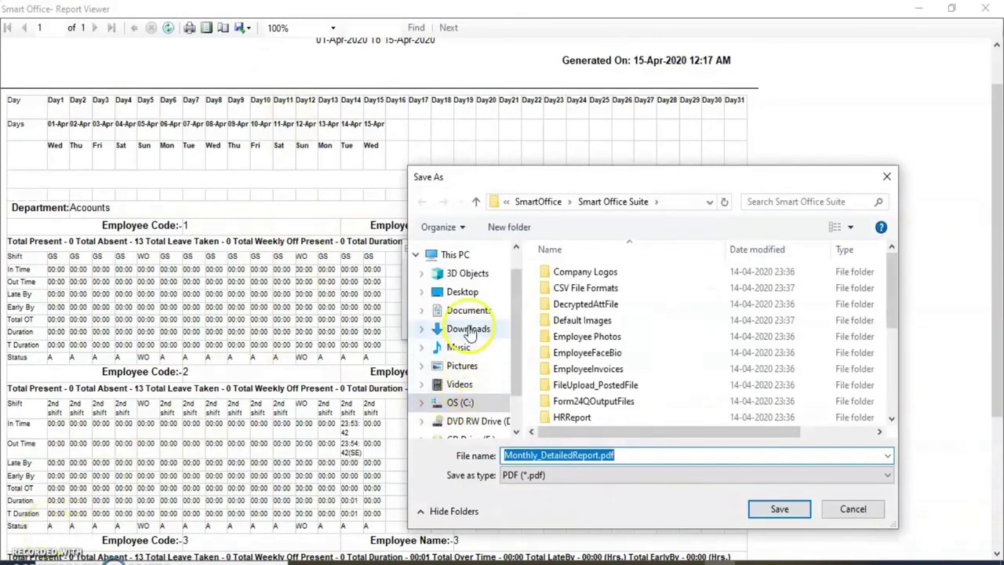
left_click(467, 403)
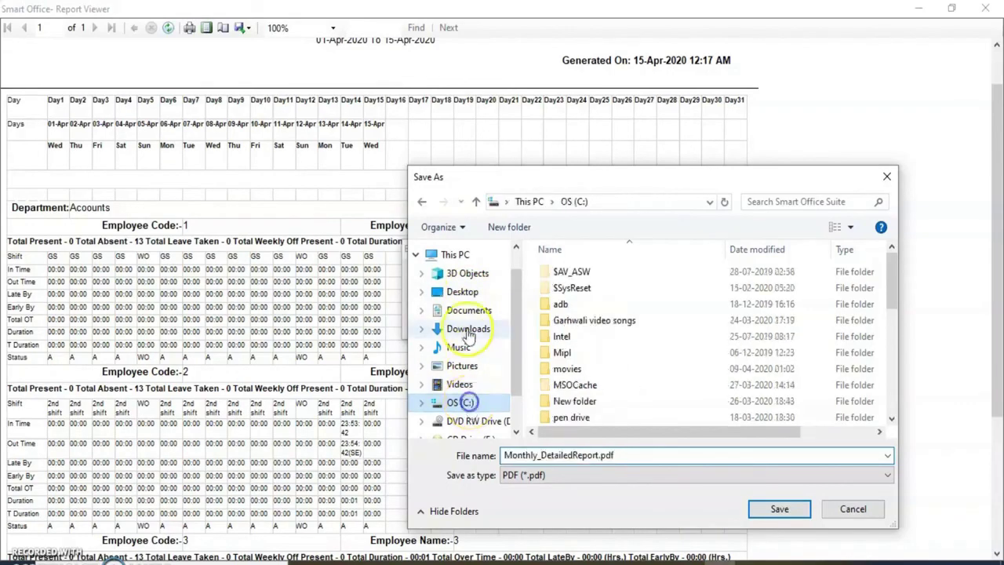
left_click(471, 292)
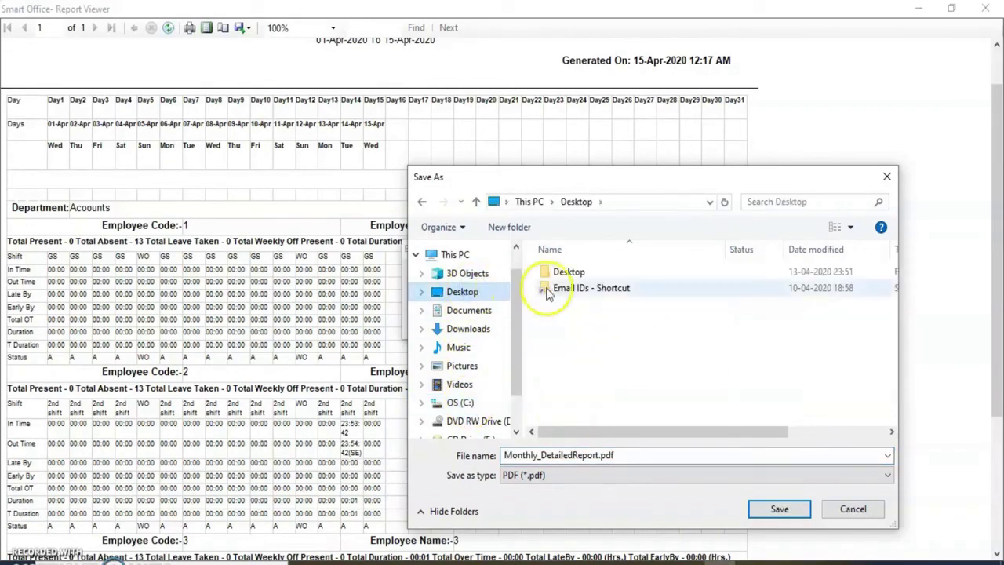
left_click(778, 509)
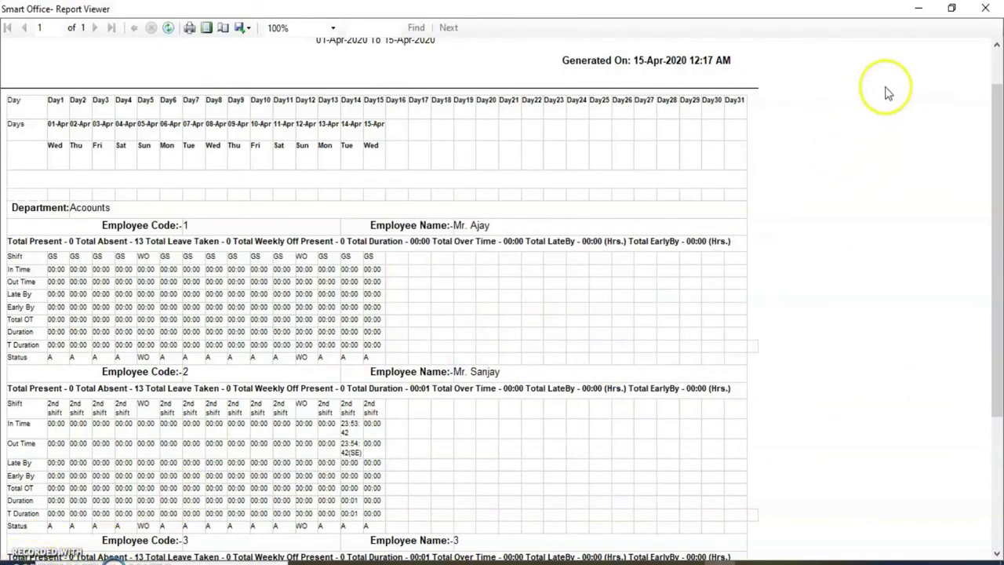
left_click(986, 8)
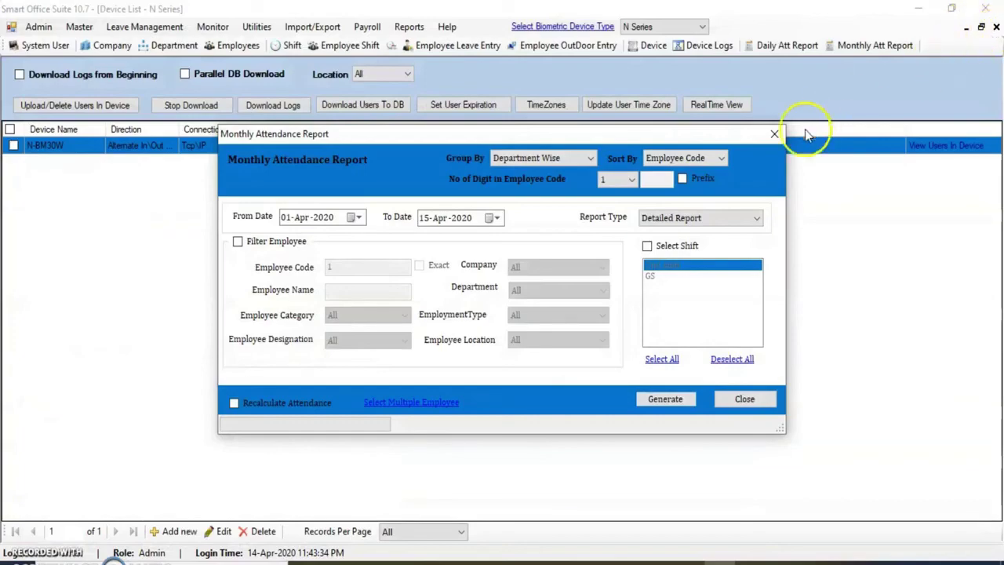
Close the Monthly Attendance Report dialog, minimise Smart Office Suite, and open Monthly_DetailedReport.pdf
left_click(774, 134)
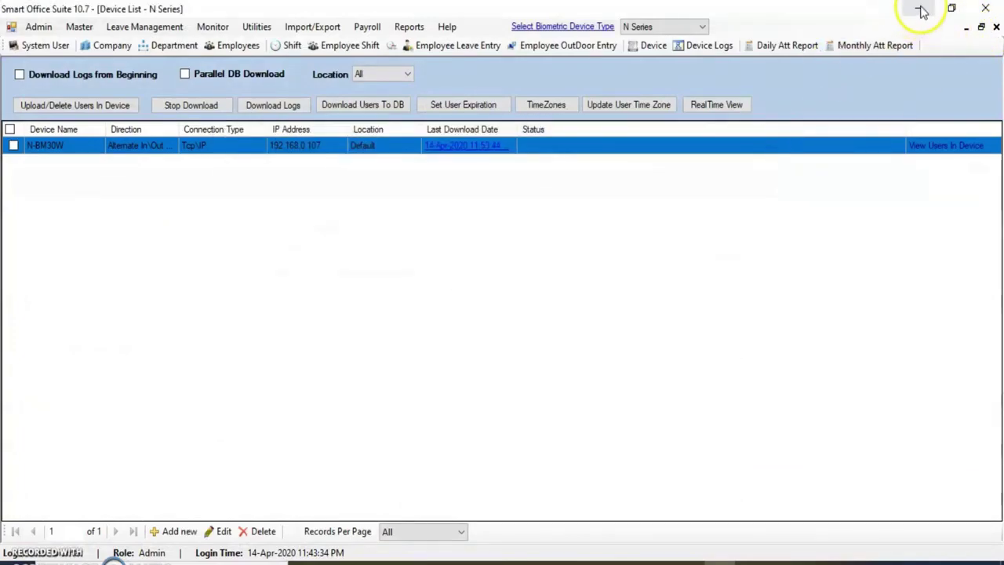
left_click(919, 11)
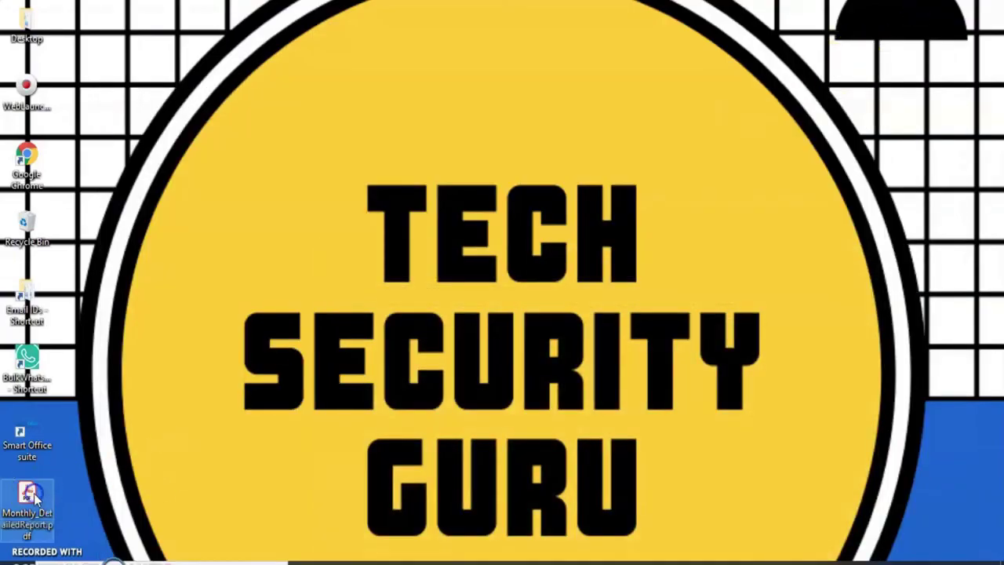
left_click(34, 494)
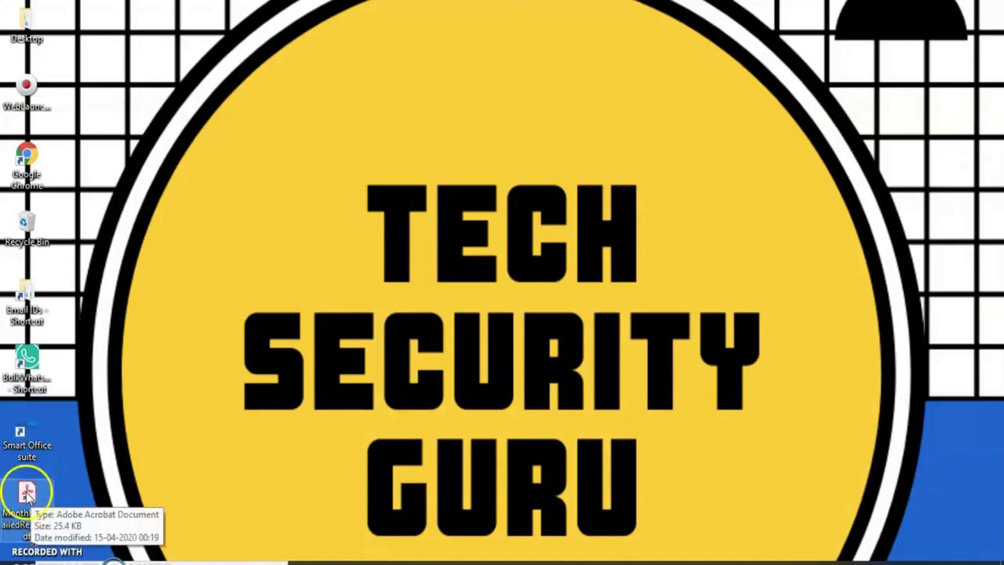
double_click(31, 493)
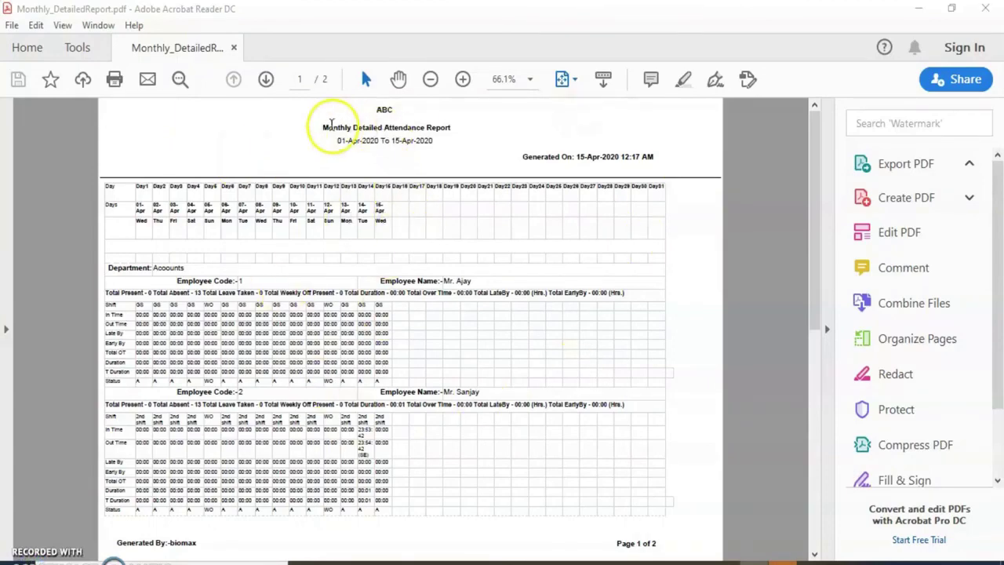
Zoom the PDF from 66.1% to 75%, look over page 1, then close Acrobat Reader
left_click(462, 80)
scroll(401, 274, "down", 1)
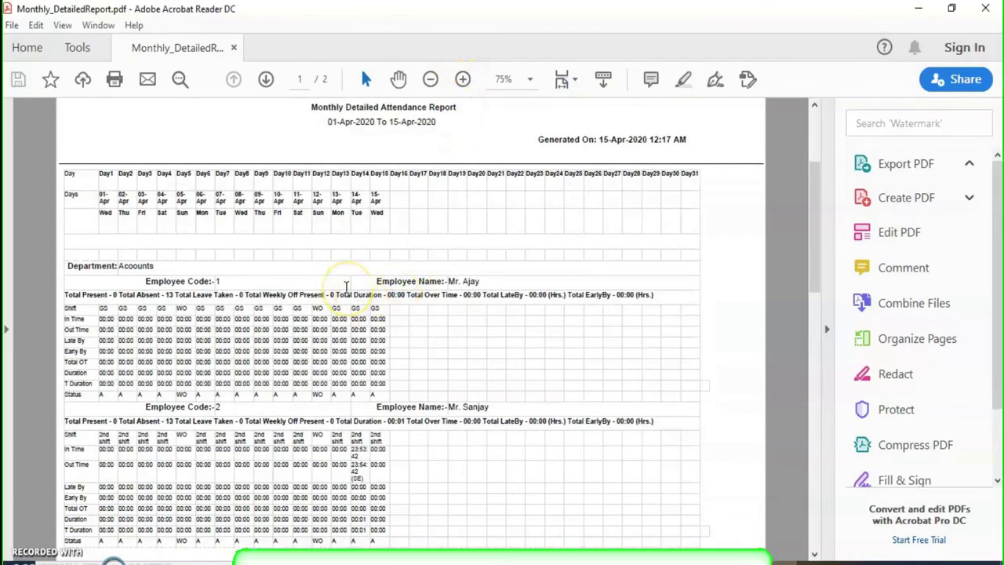
scroll(358, 265, "up", 1)
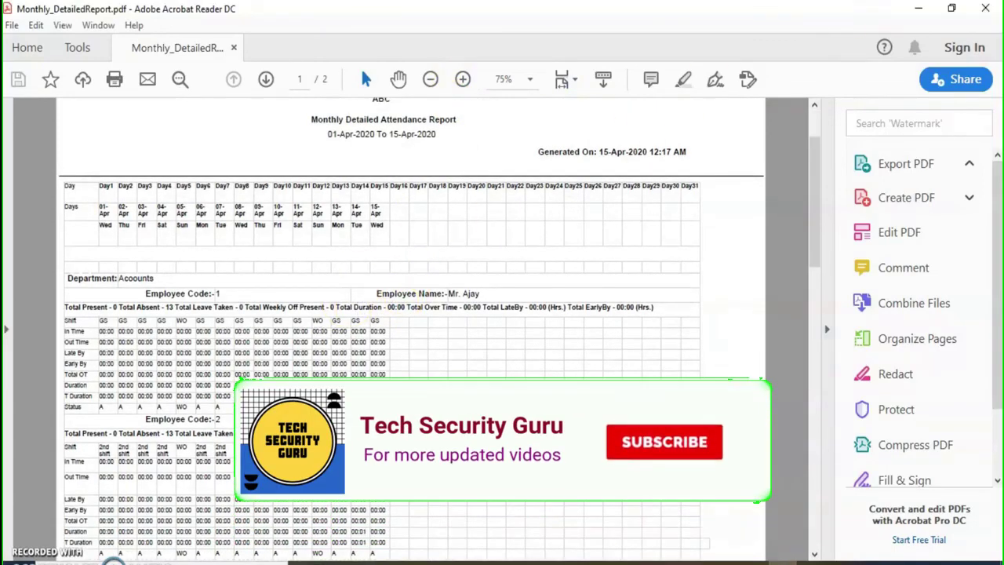
left_click(984, 11)
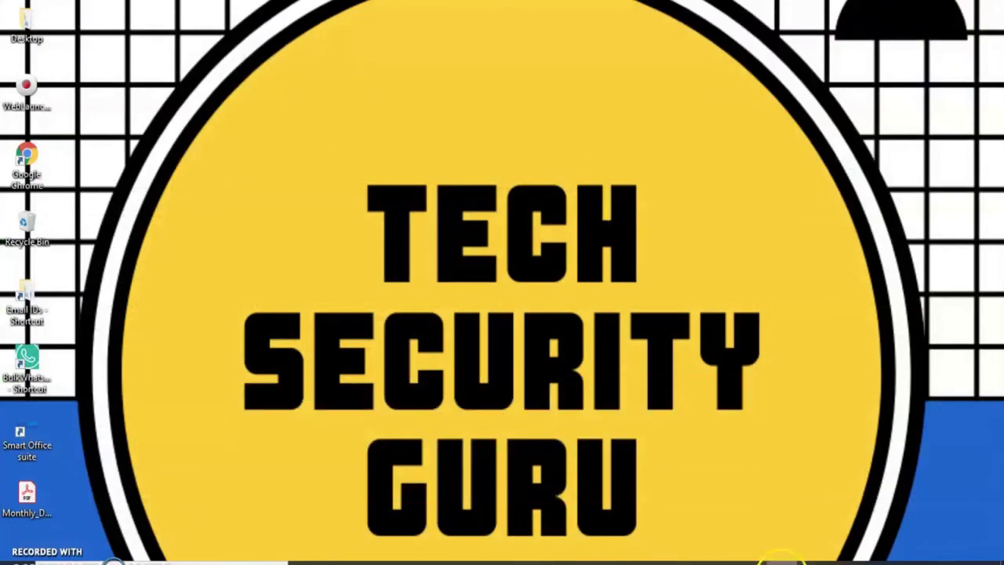